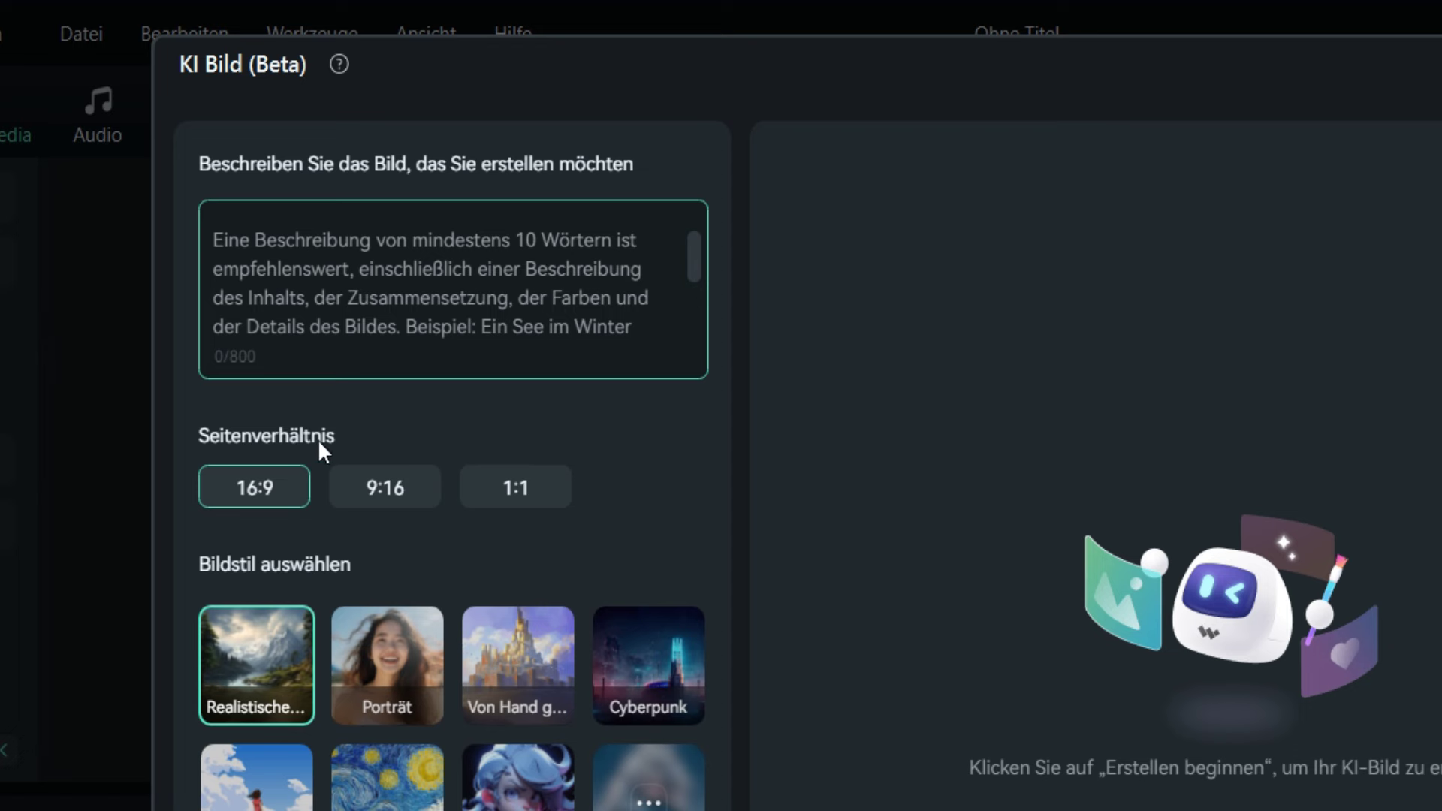
# - Set the AI image's aspect ratio to 16:9 and choose the Cyberpunk image style
pyautogui.click(386, 488)
pyautogui.click(274, 487)
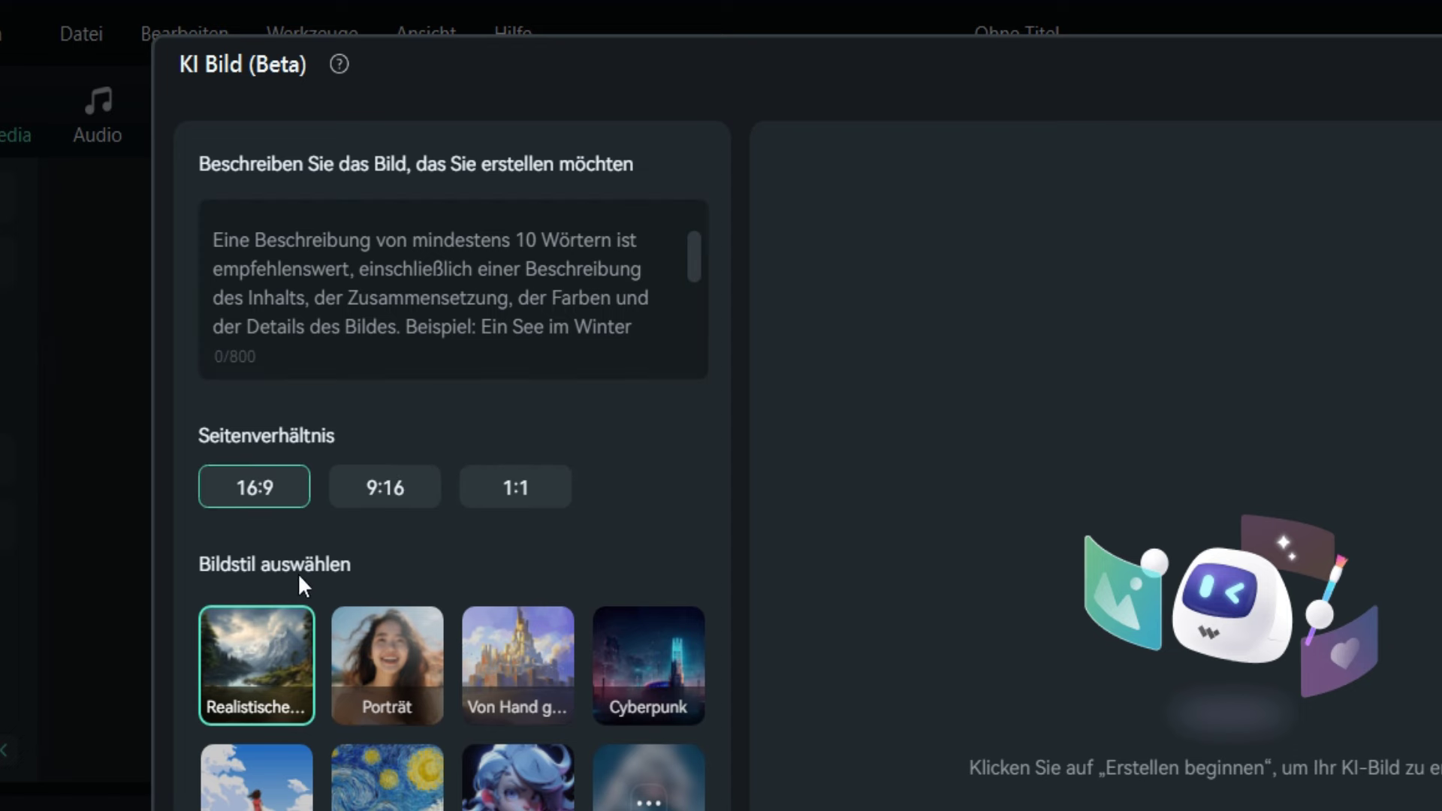
pyautogui.scroll(-3, 298, 572)
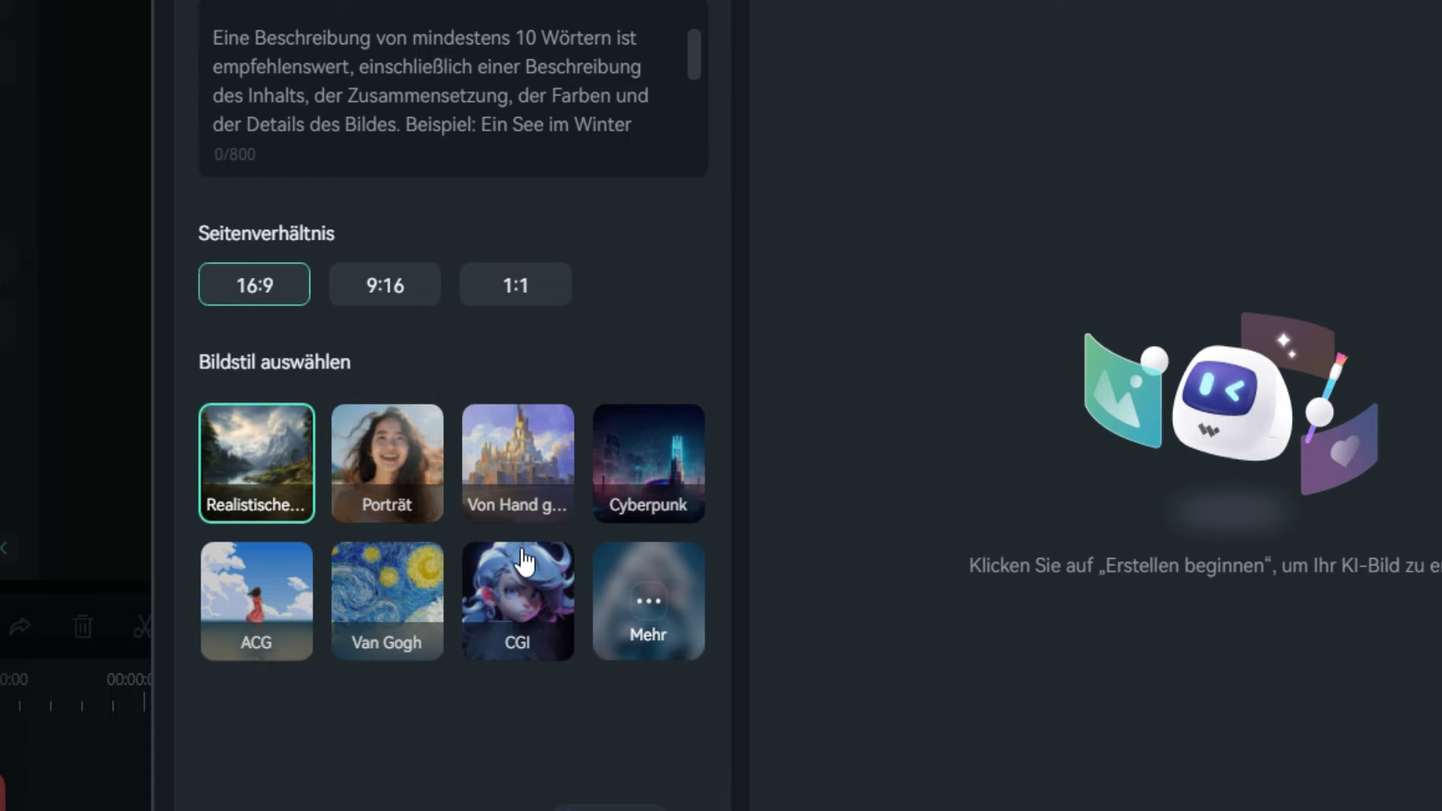
pyautogui.moveTo(671, 618)
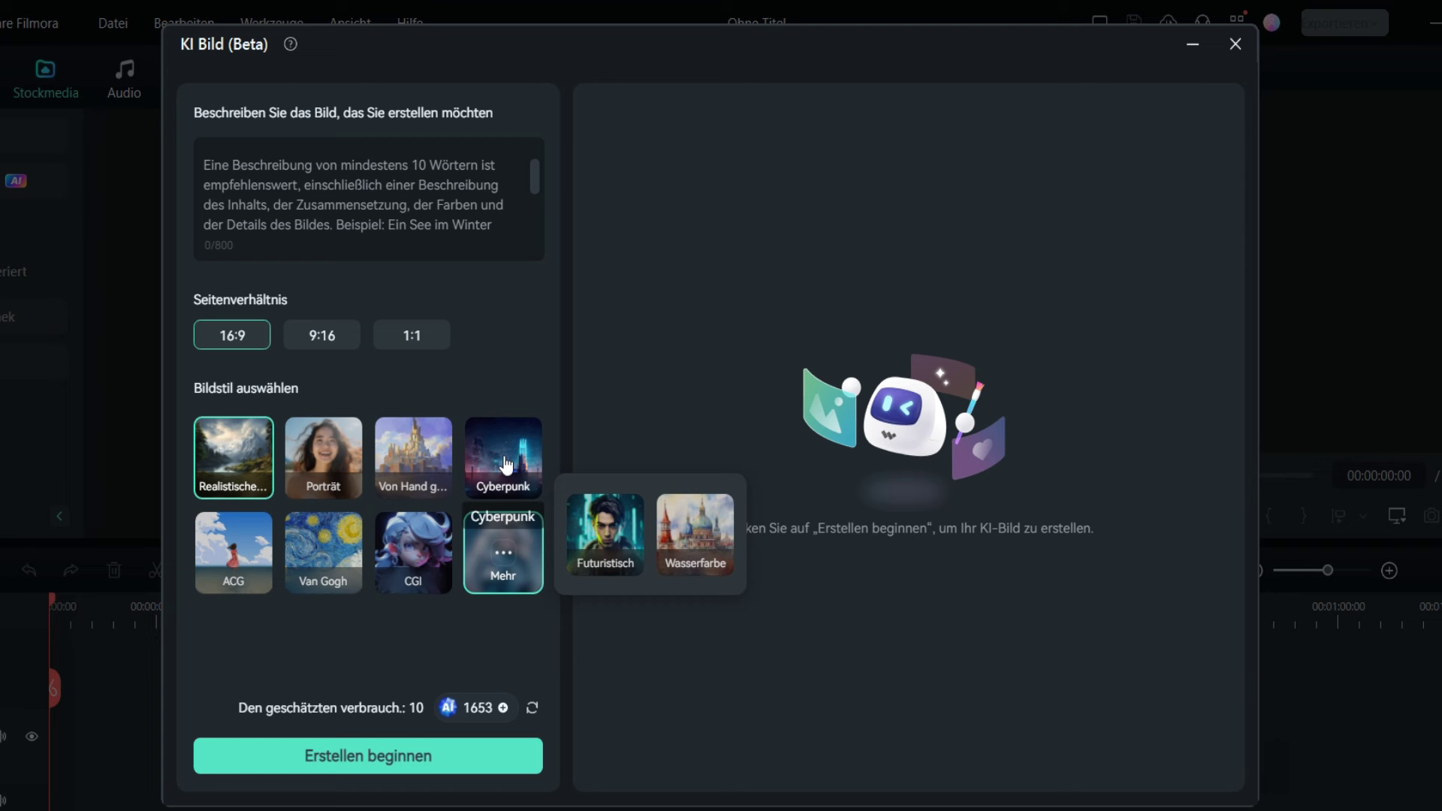
pyautogui.click(646, 458)
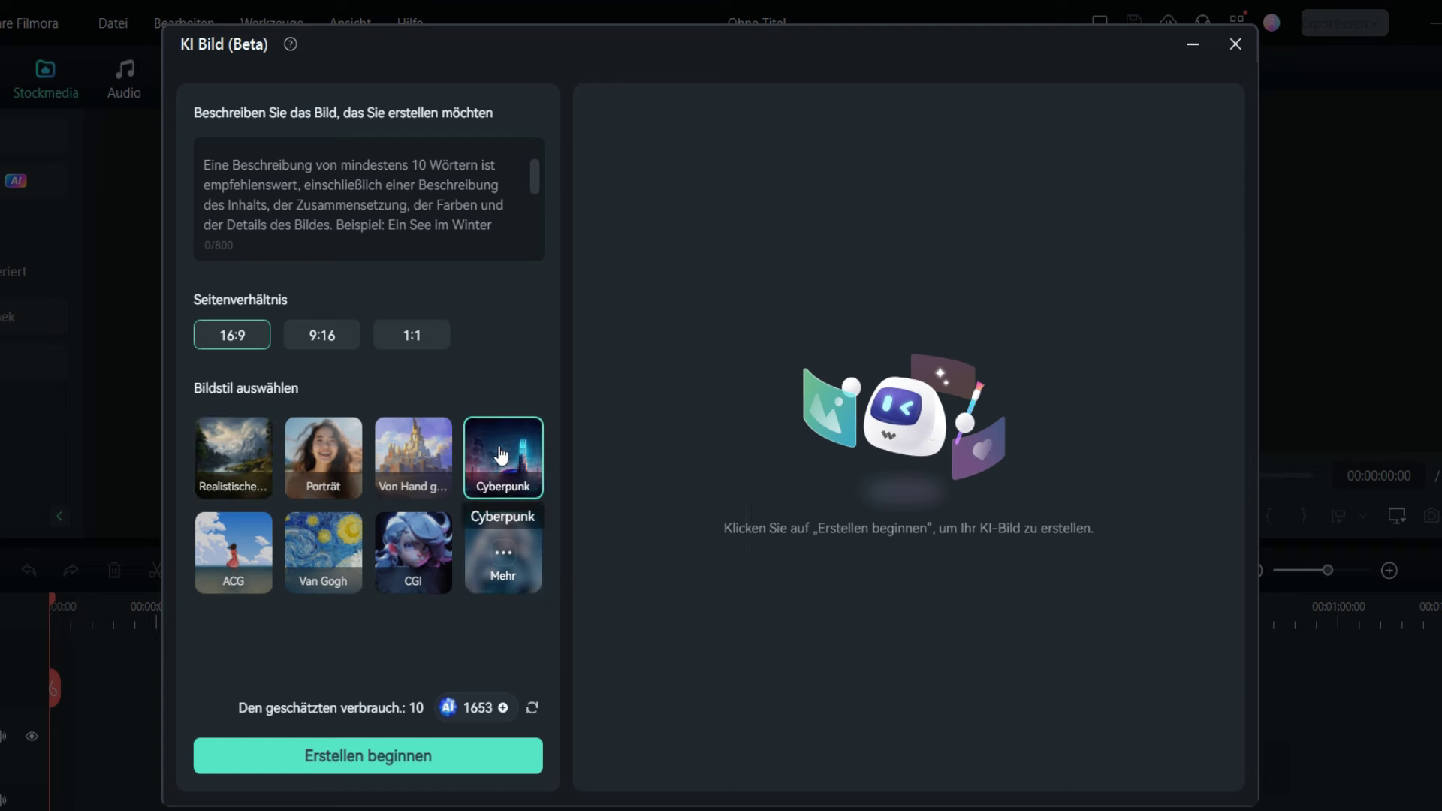
# - Describe the image as "Eine Großstadt mit vielen Lichtern und vielen Menschen. Höchauflösend. 4K." and start generating it
pyautogui.click(345, 164)
pyautogui.write('Eine Großstadt mit vielen Lichtern und vielen Menschen. Höchauflösend. 4K.')
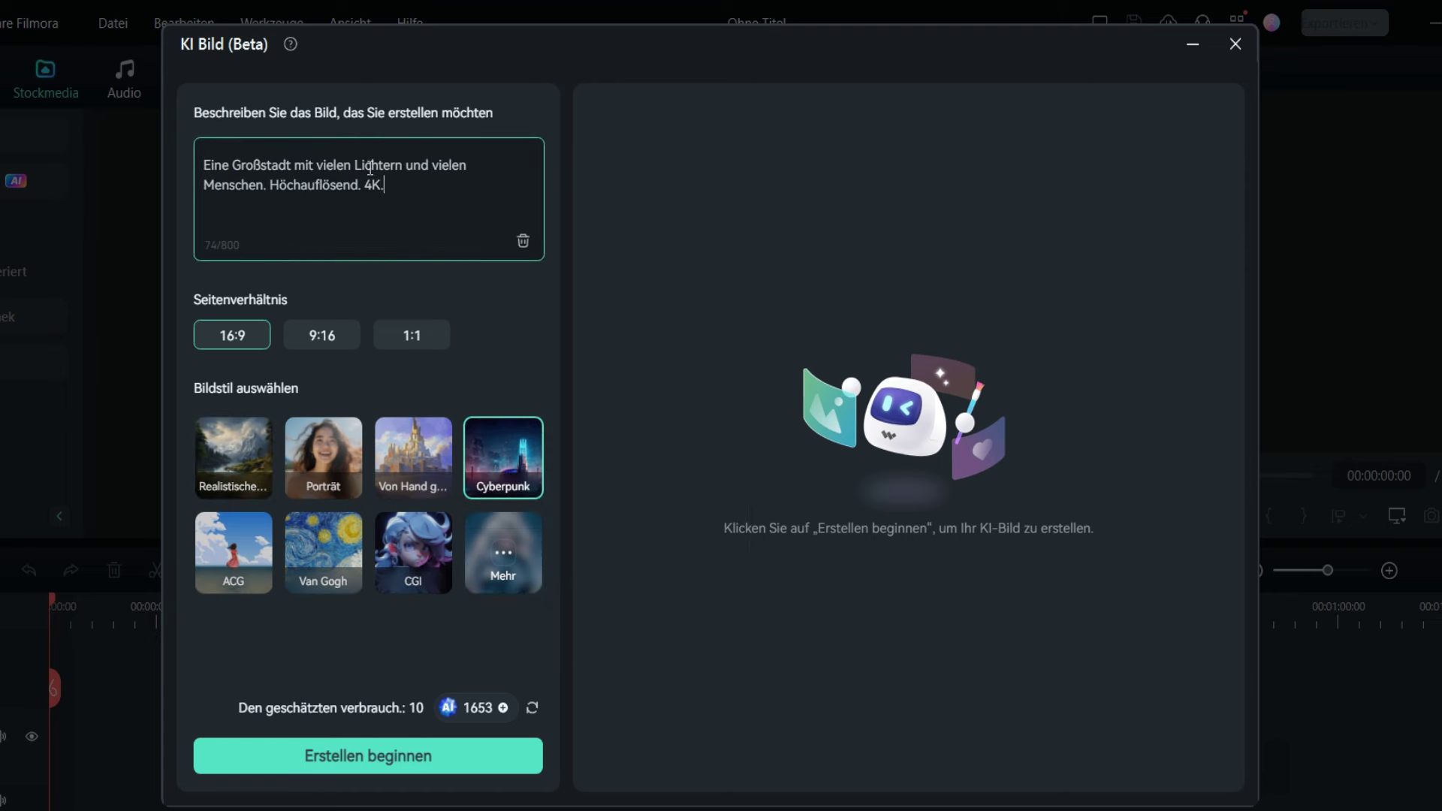
pyautogui.moveTo(371, 190); pyautogui.dragTo(274, 195)
pyautogui.click(406, 189)
pyautogui.click(389, 758)
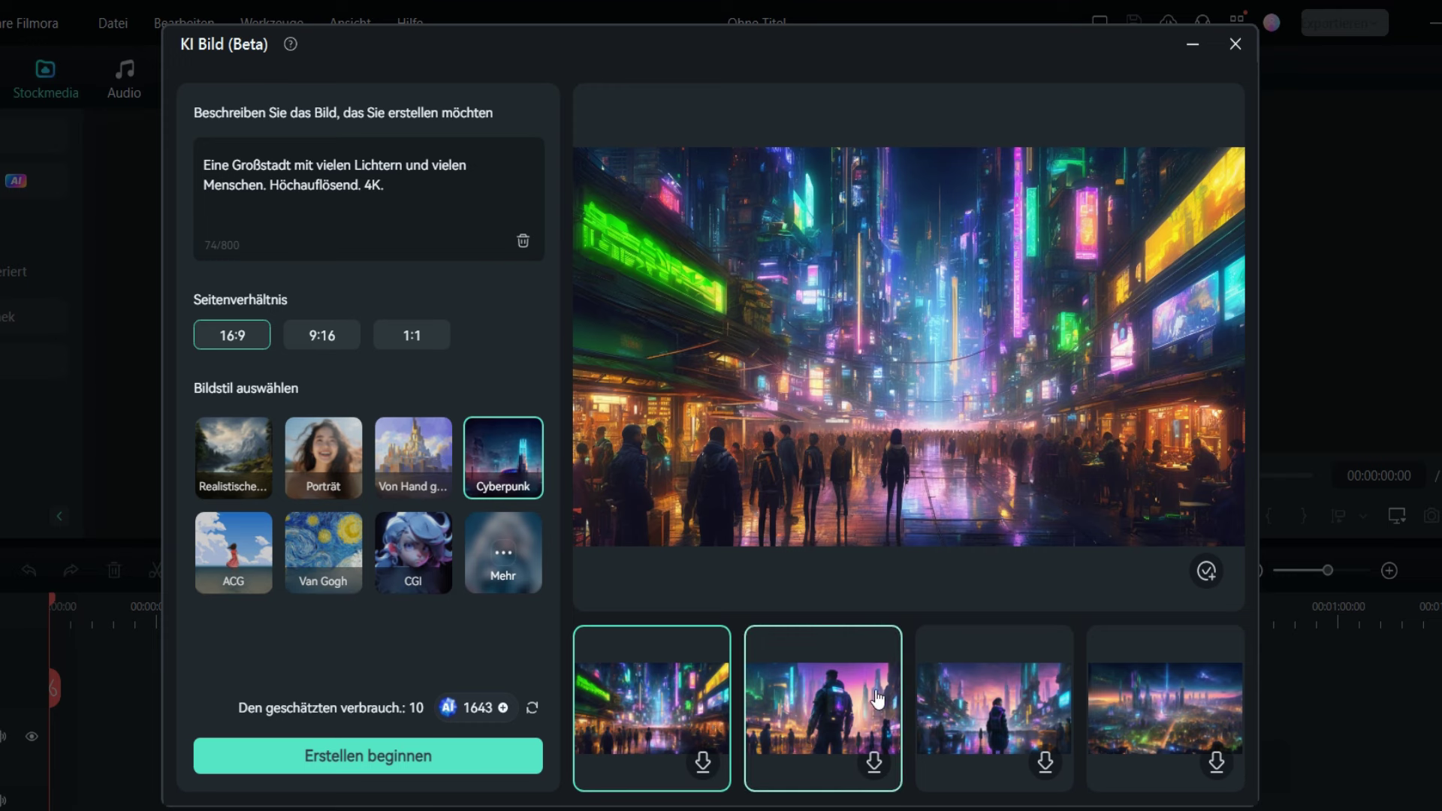
# - Preview each of the four generated city images in large view, finishing with the first one
pyautogui.click(828, 702)
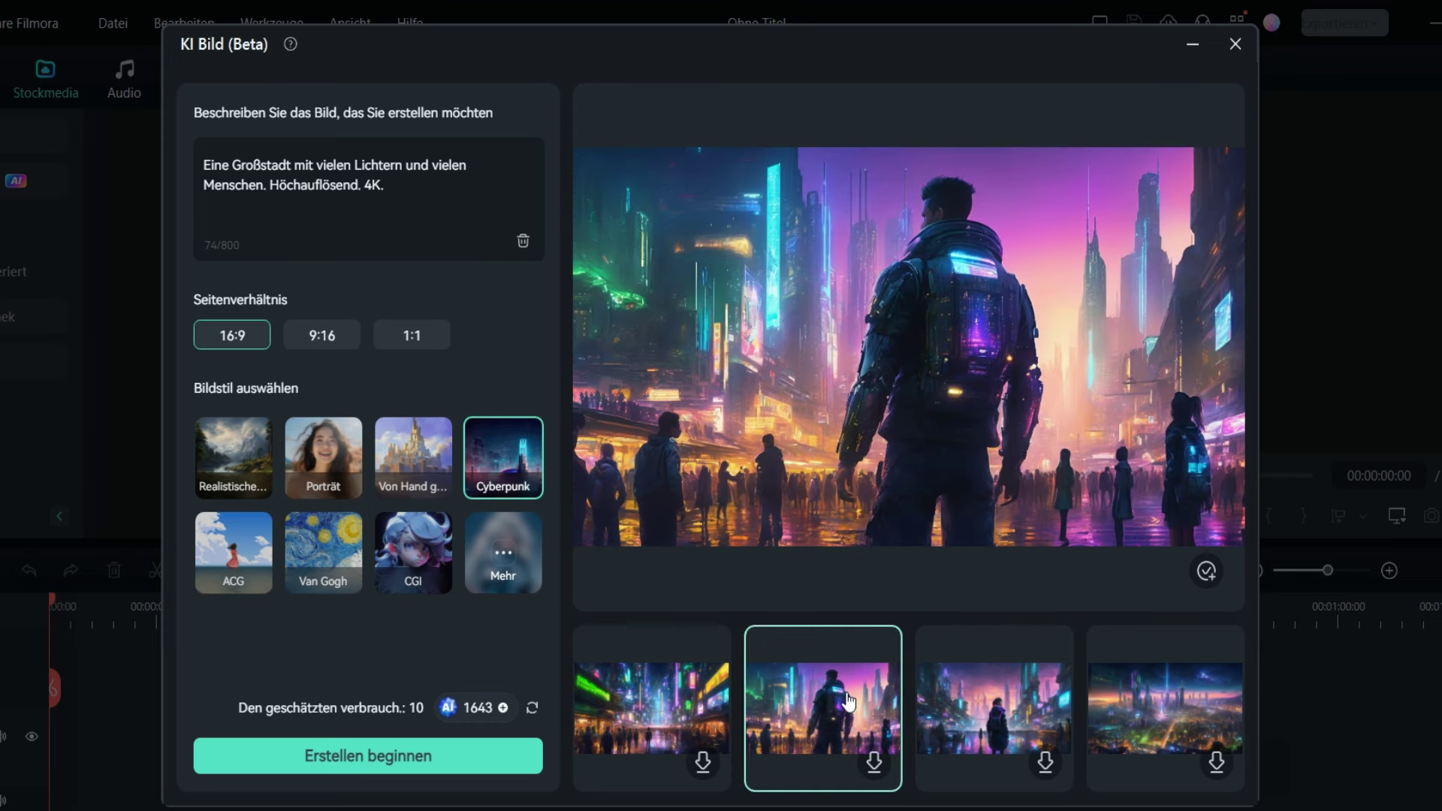
pyautogui.click(969, 700)
pyautogui.click(1166, 700)
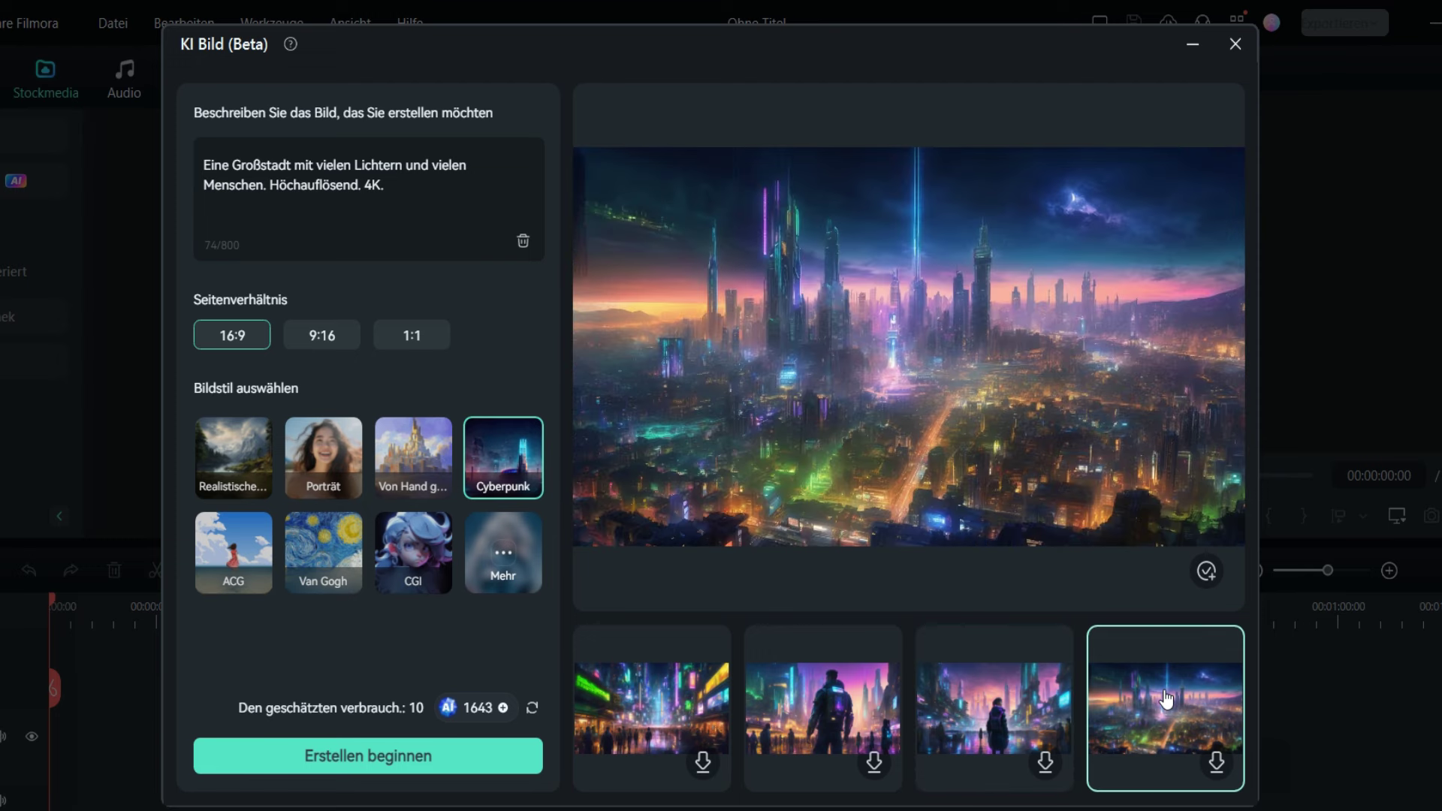
pyautogui.click(1006, 708)
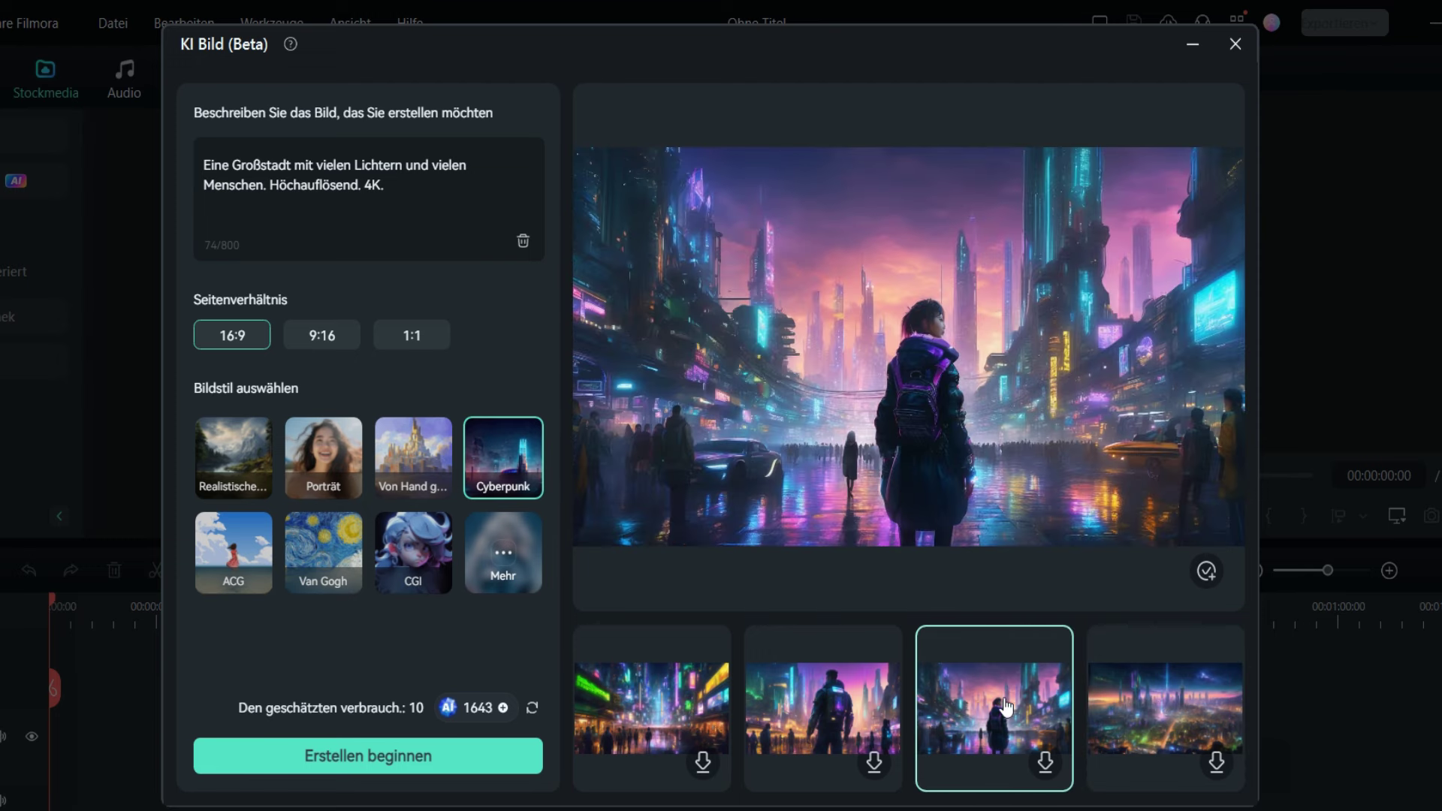
pyautogui.click(834, 710)
pyautogui.click(680, 718)
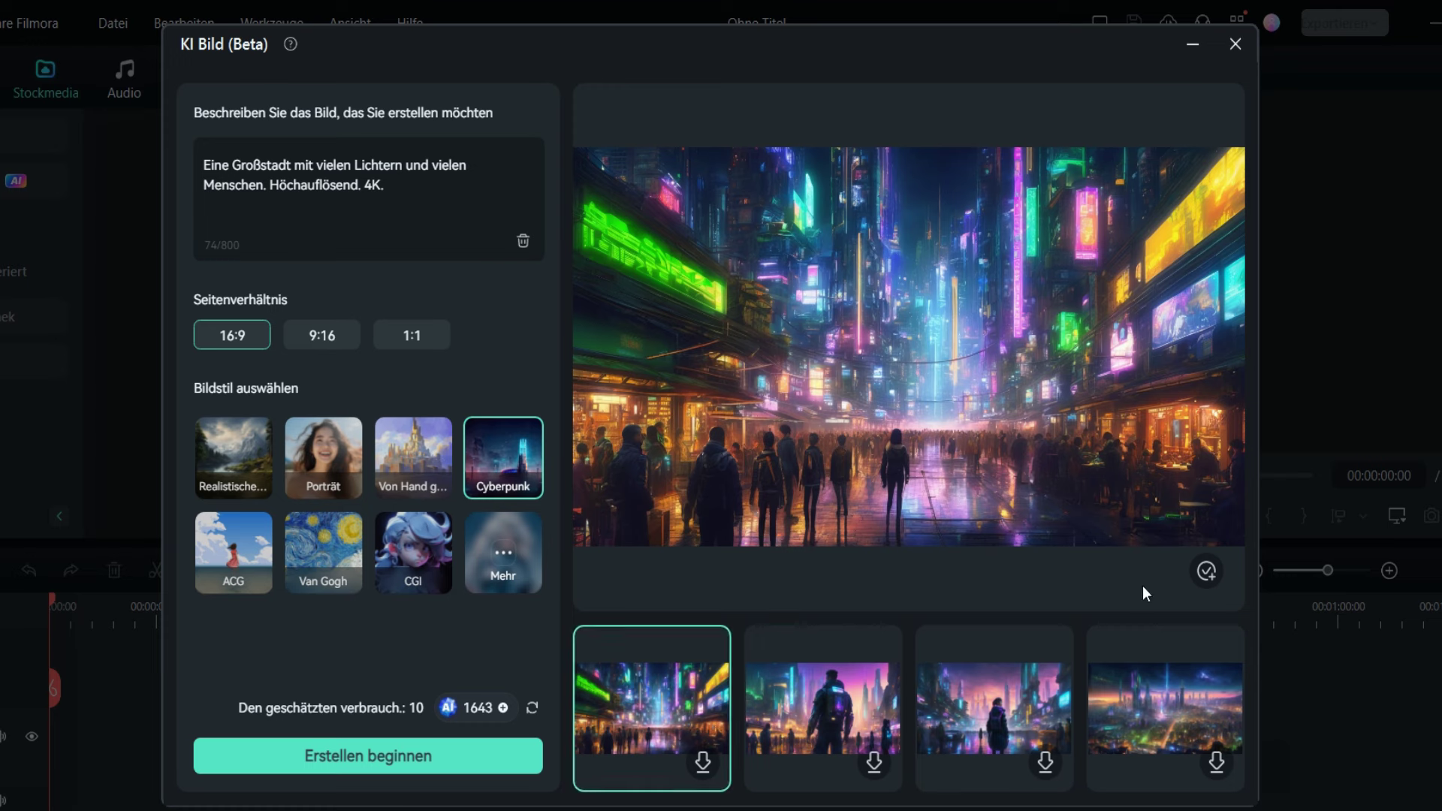
# - Download the first and third generated images and place the neon street image on the Video 1 track after the existing clip
pyautogui.click(703, 765)
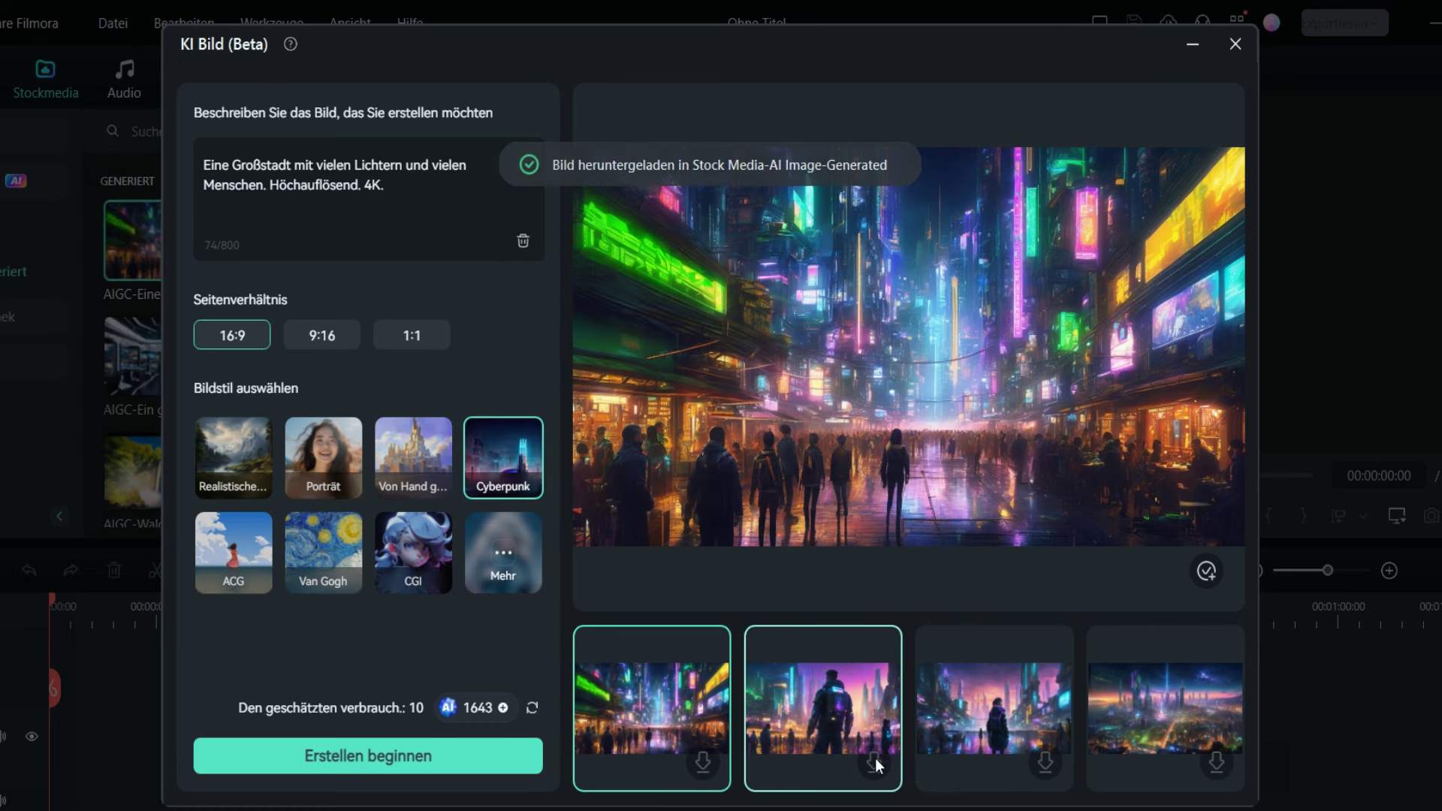
pyautogui.click(1044, 765)
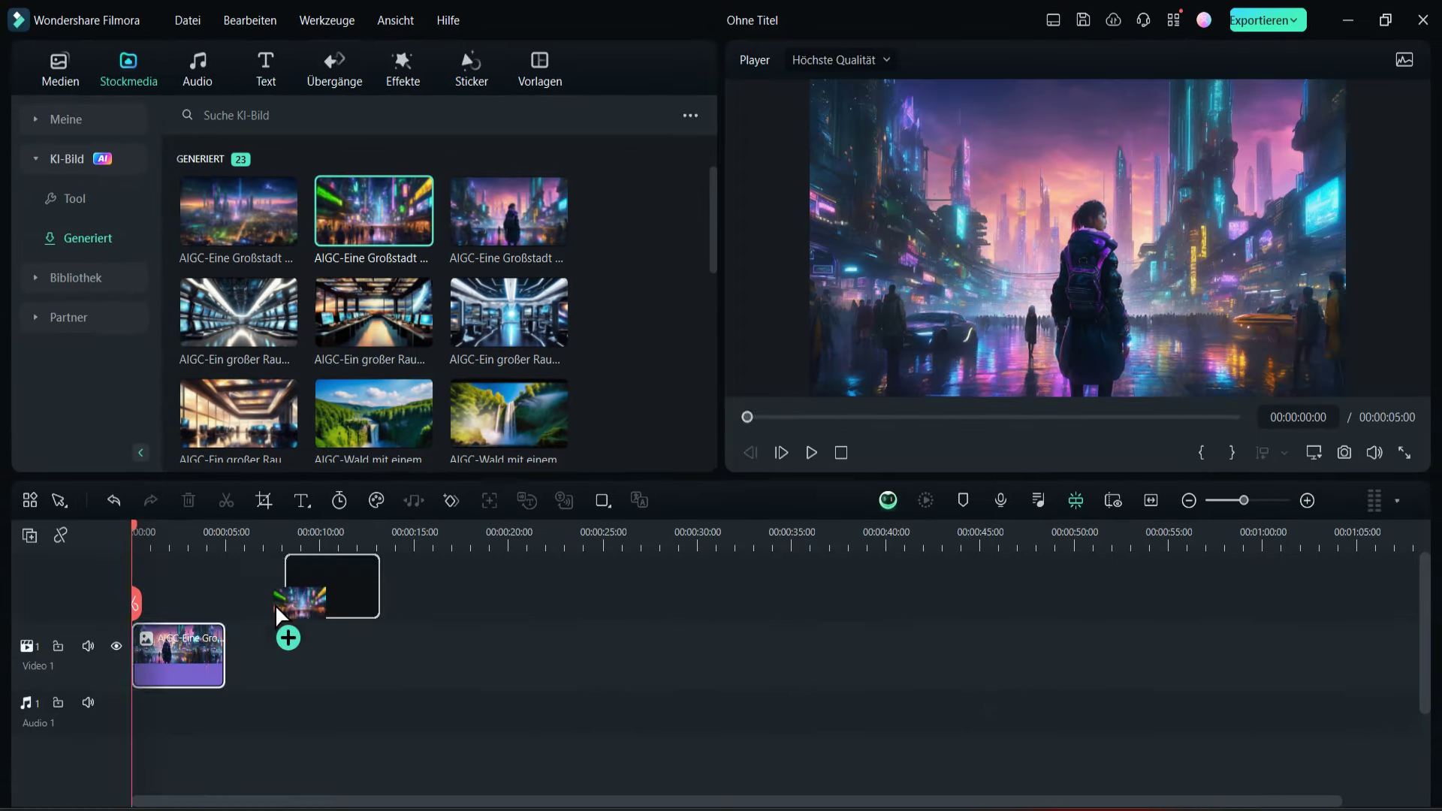
pyautogui.moveTo(323, 586); pyautogui.dragTo(271, 655)
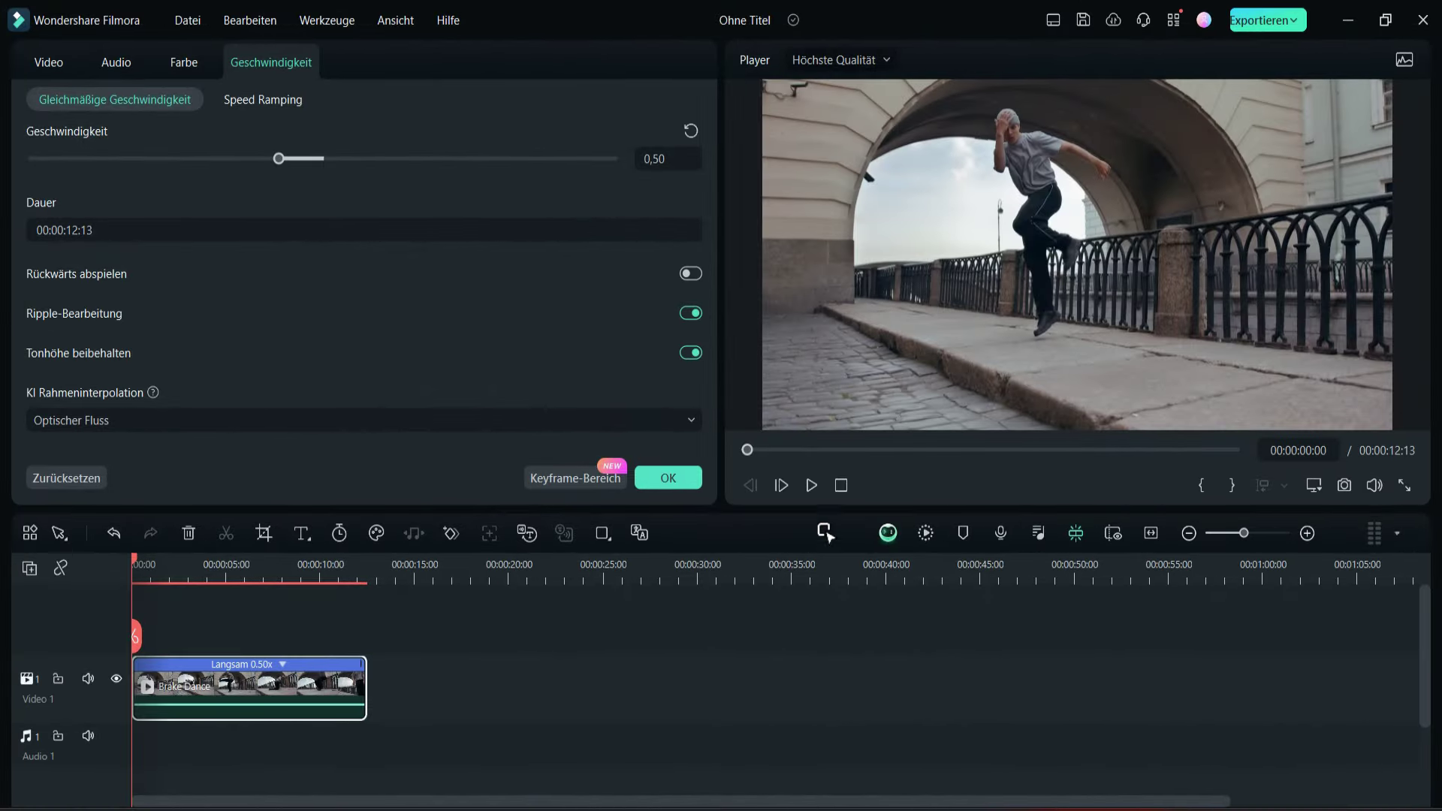
# - Play the slowed-down Brake Dance clip to check its motion, pause it and return the playhead to the start
pyautogui.click(811, 485)
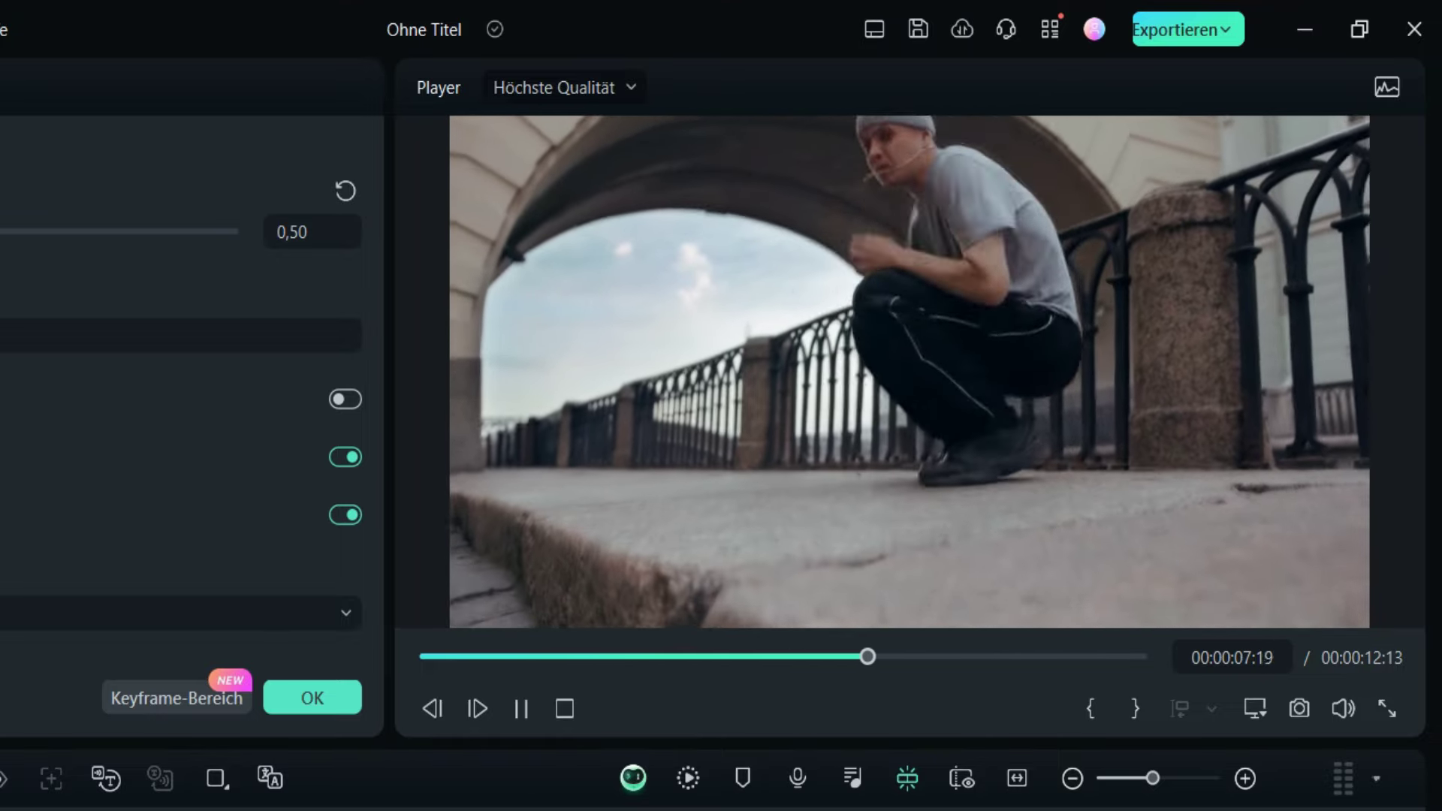
pyautogui.click(521, 710)
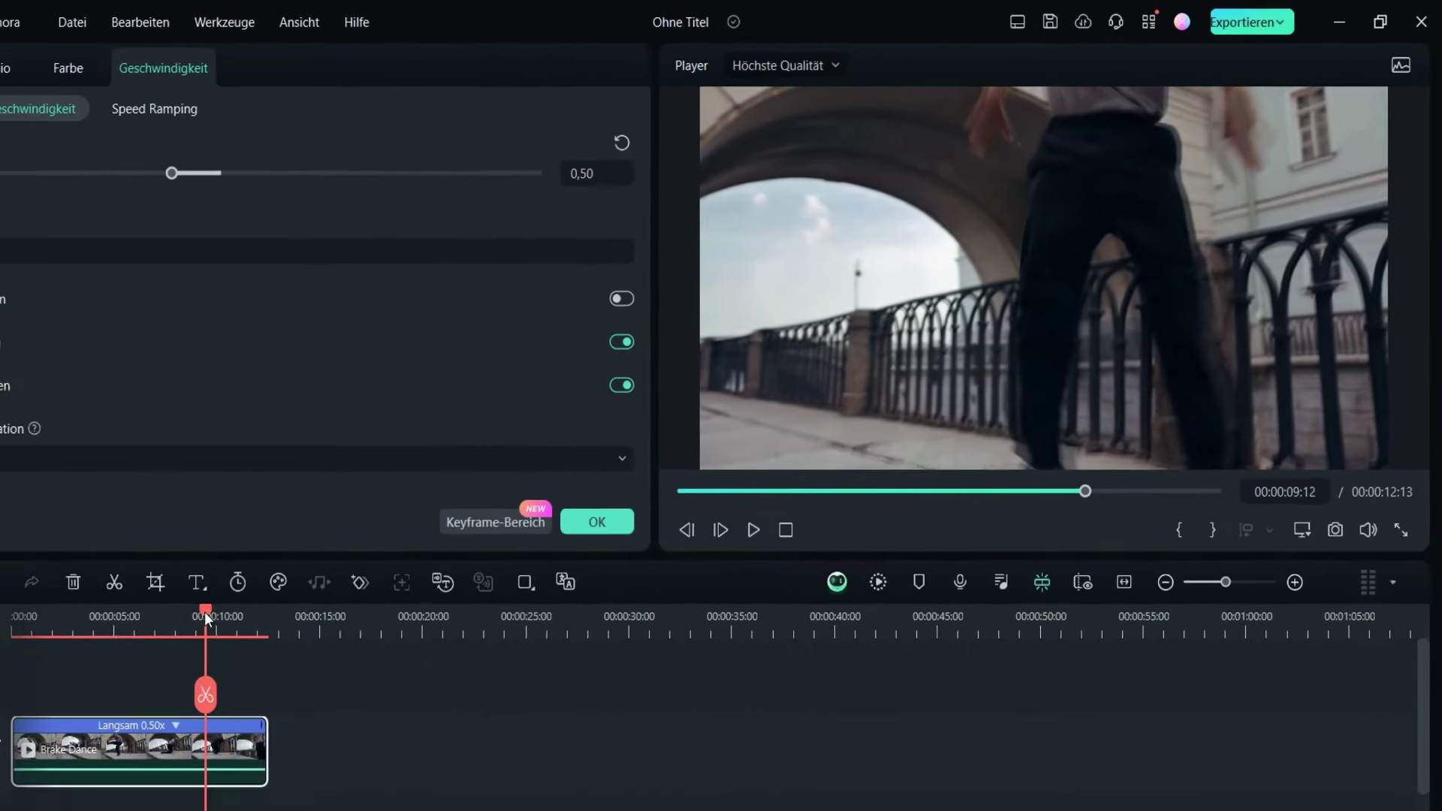
pyautogui.moveTo(204, 611); pyautogui.dragTo(142, 569)
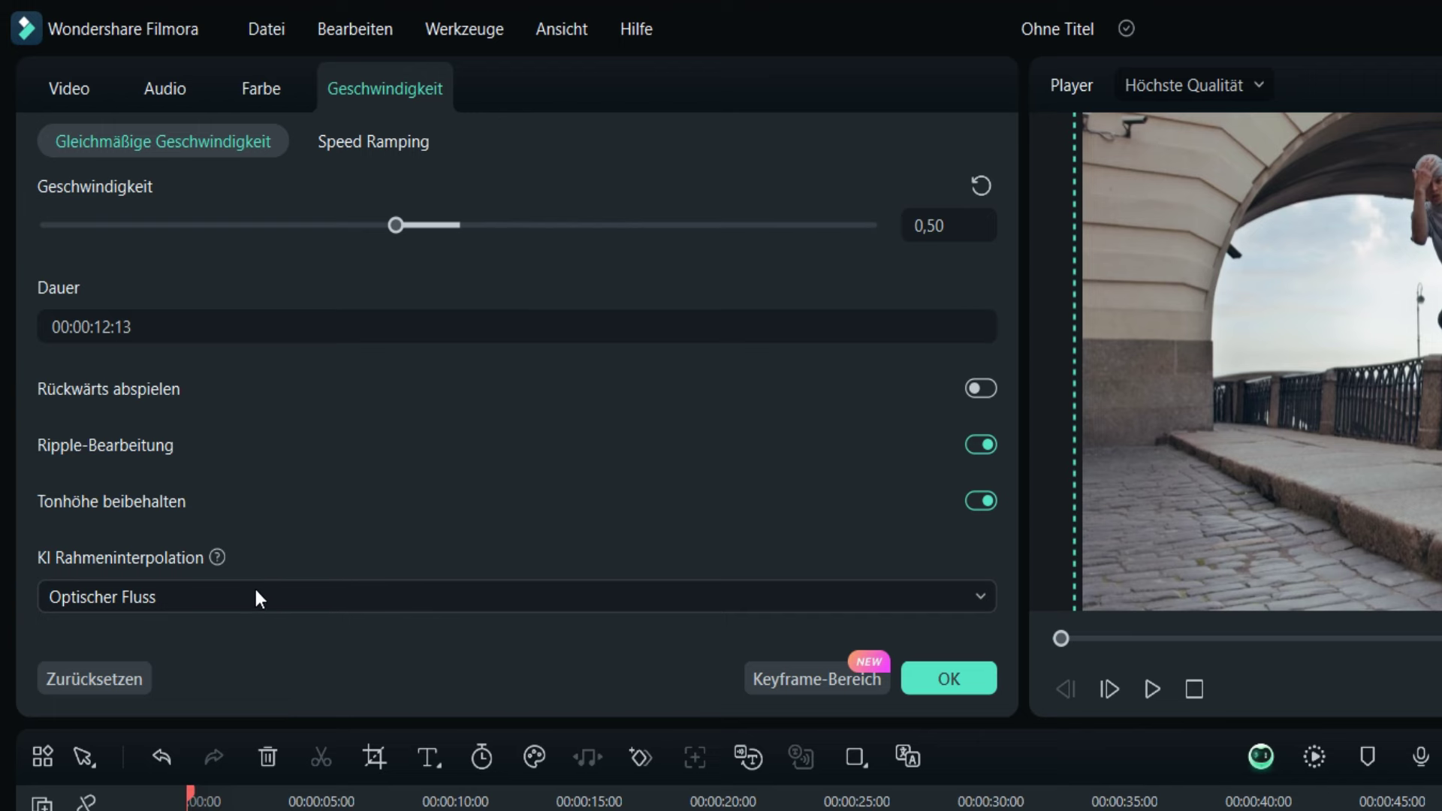
# - Switch the clip's AI frame interpolation to Frame-Sampling and back to Optischer Fluss
pyautogui.click(295, 601)
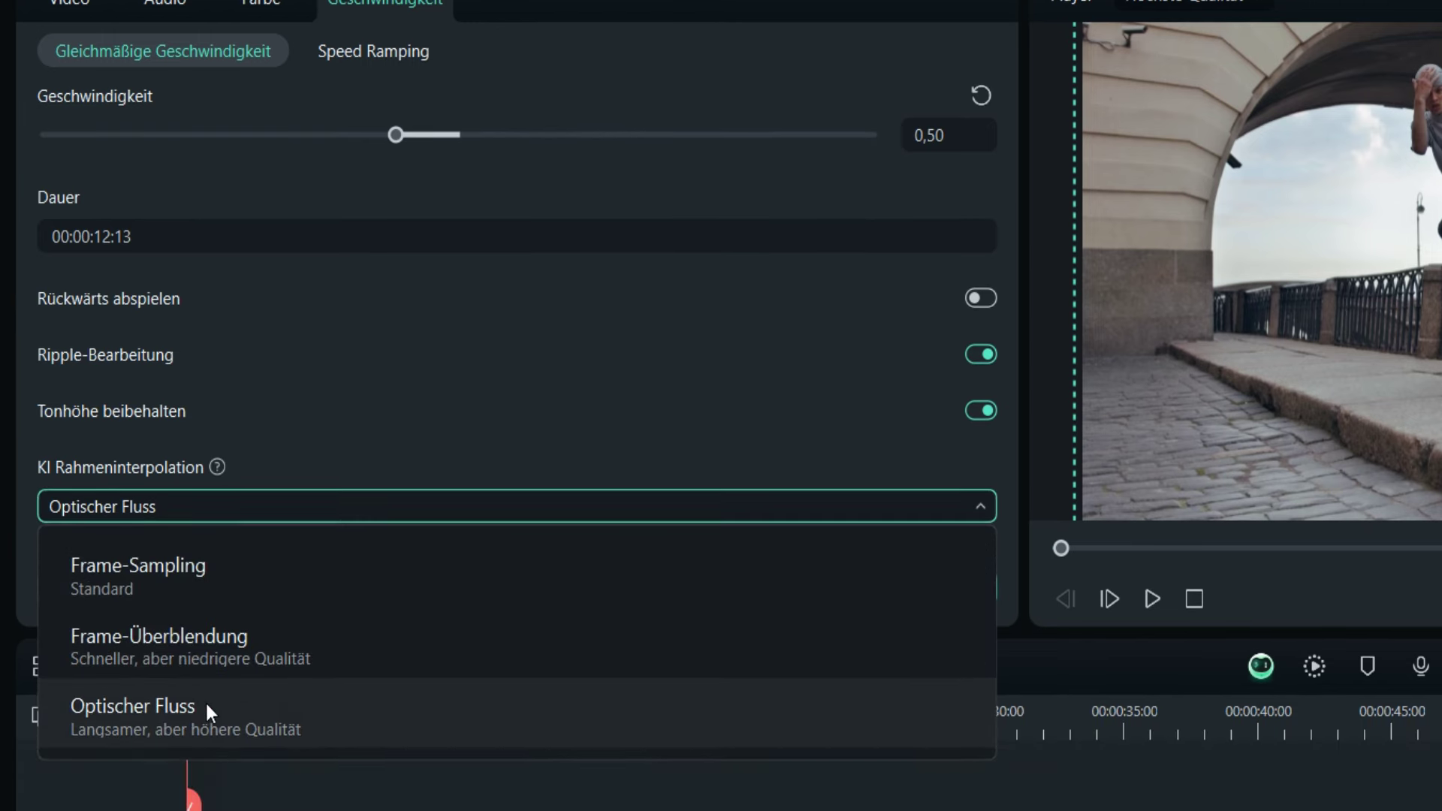
pyautogui.click(208, 707)
pyautogui.click(219, 497)
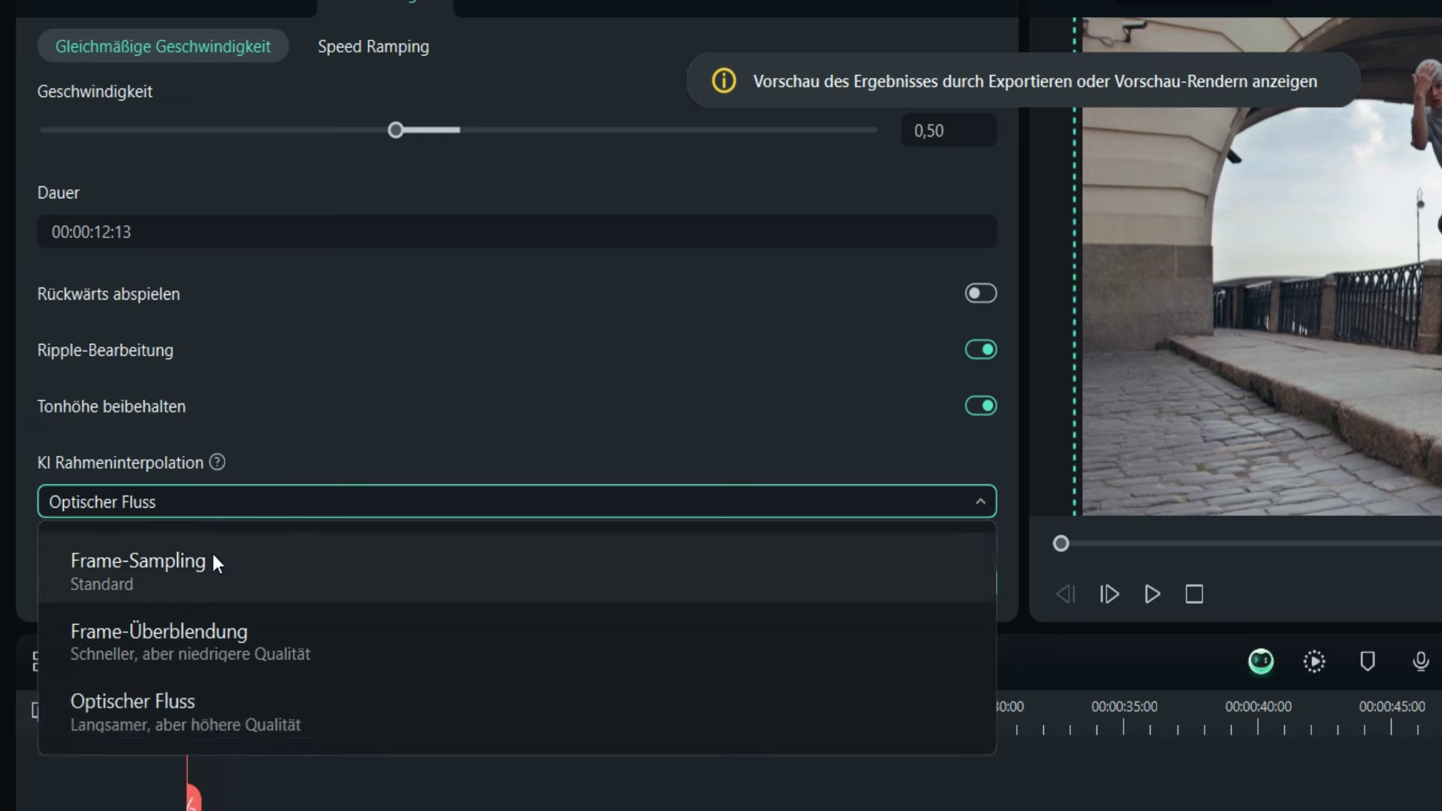
pyautogui.click(213, 563)
pyautogui.click(215, 500)
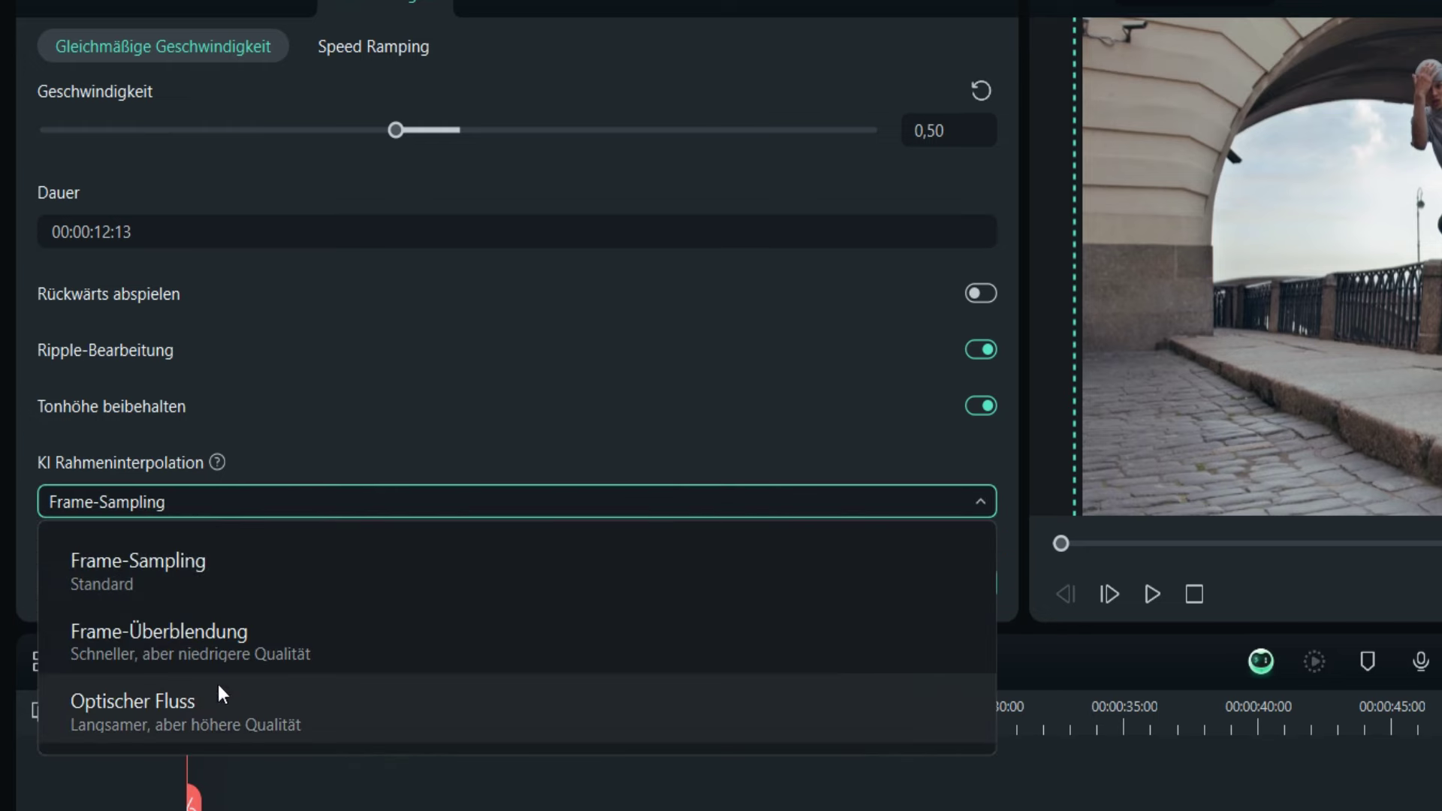
pyautogui.click(223, 710)
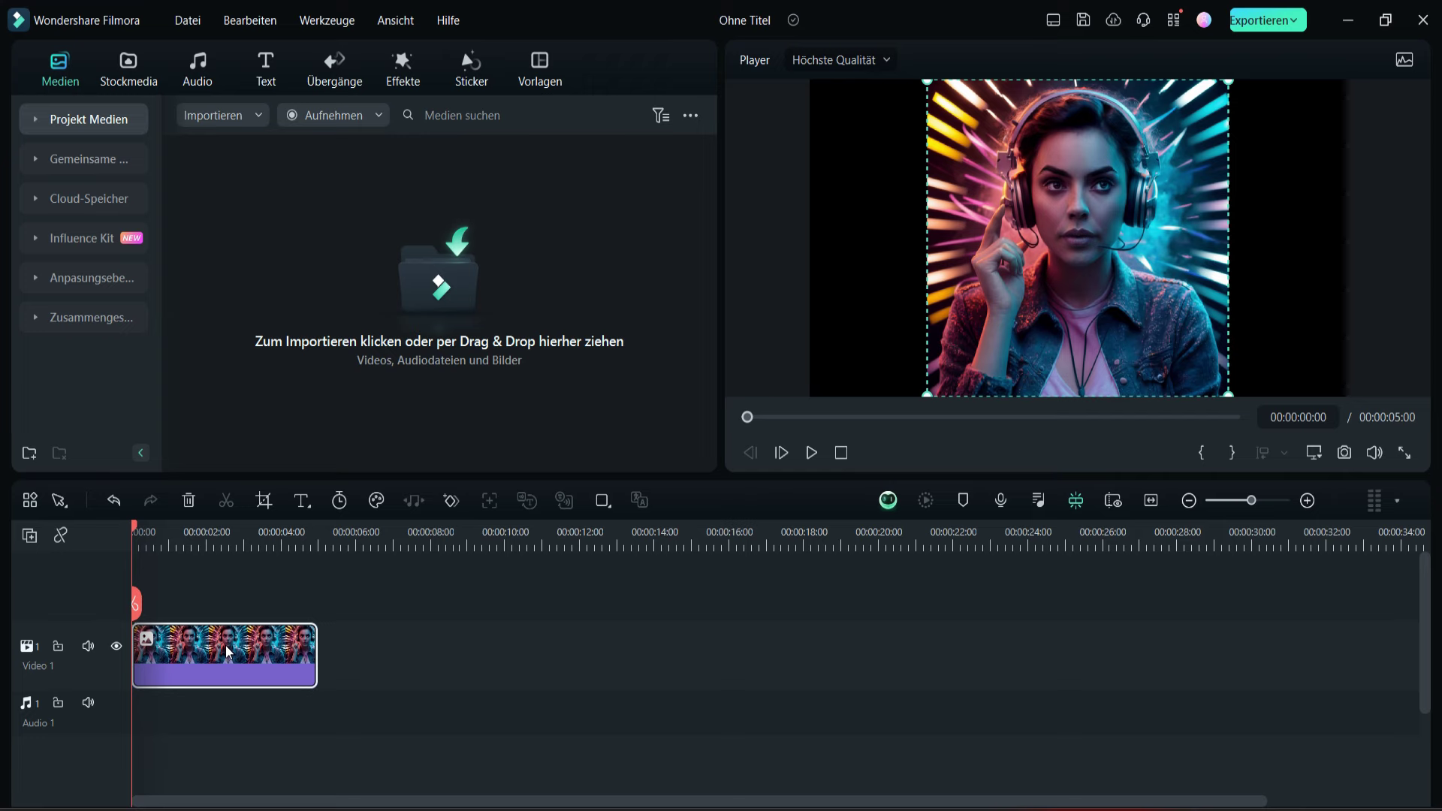
# - Open the portrait clip's mask settings and choose AI masking with the Intelligenter Pinsel mode
pyautogui.doubleClick(230, 651)
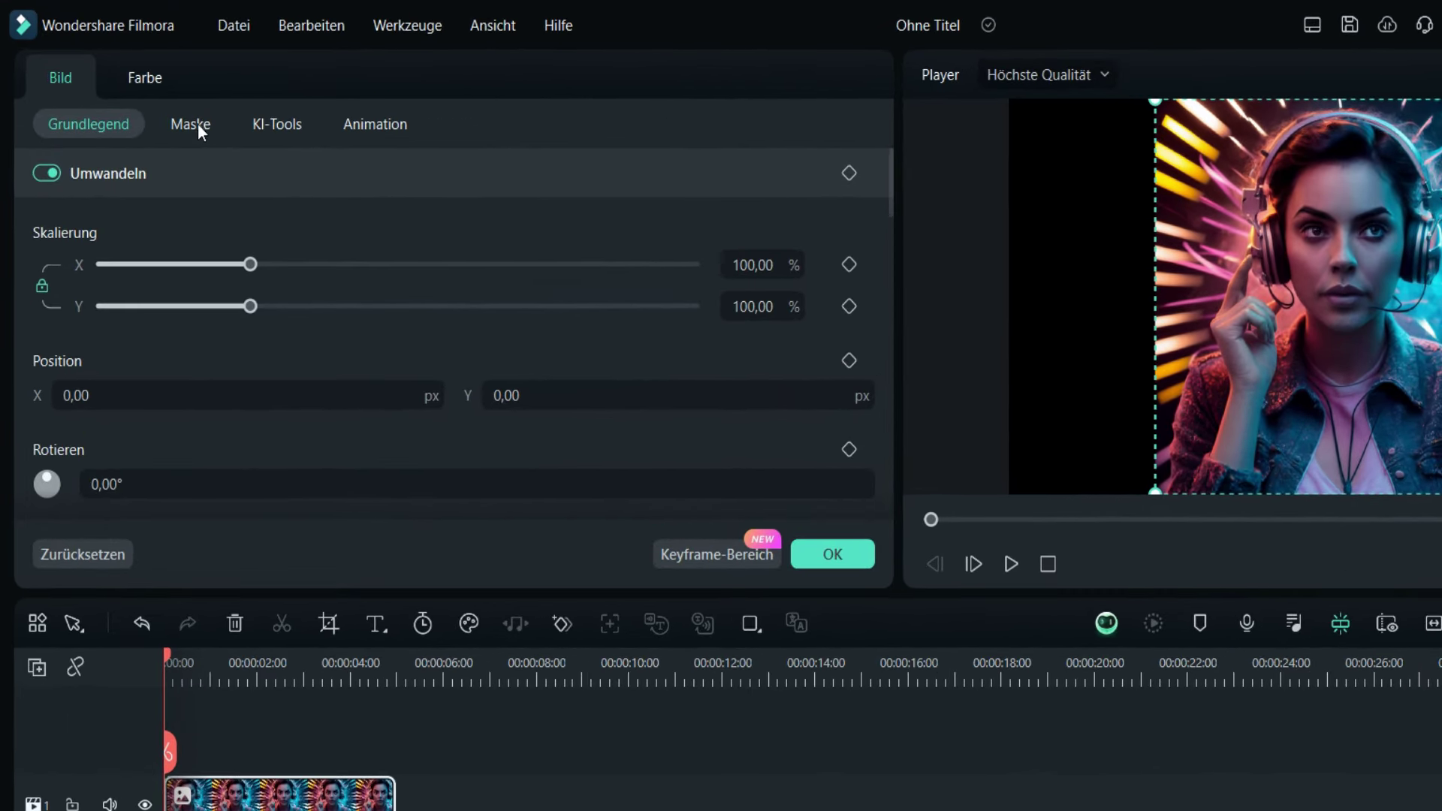
pyautogui.click(194, 124)
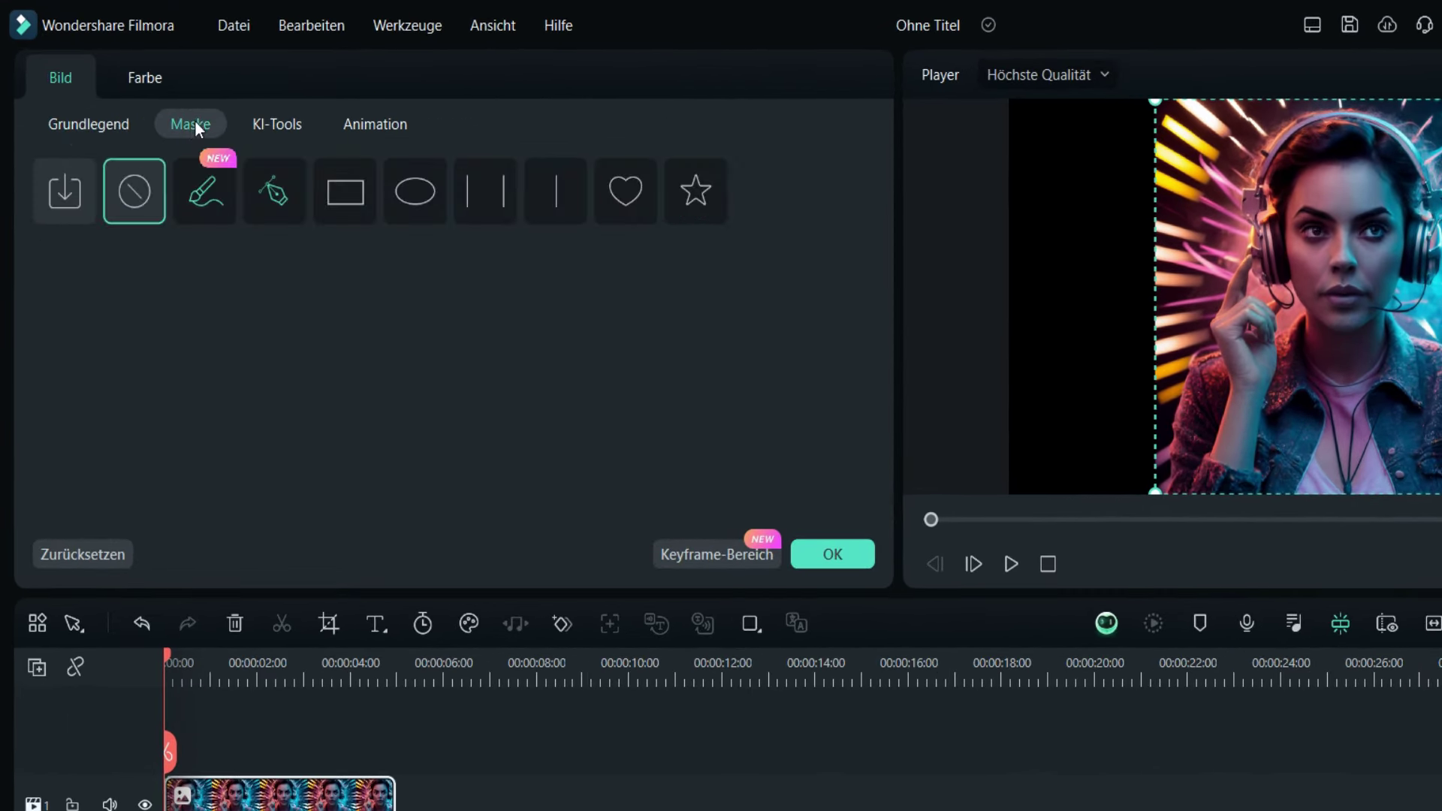
pyautogui.click(205, 192)
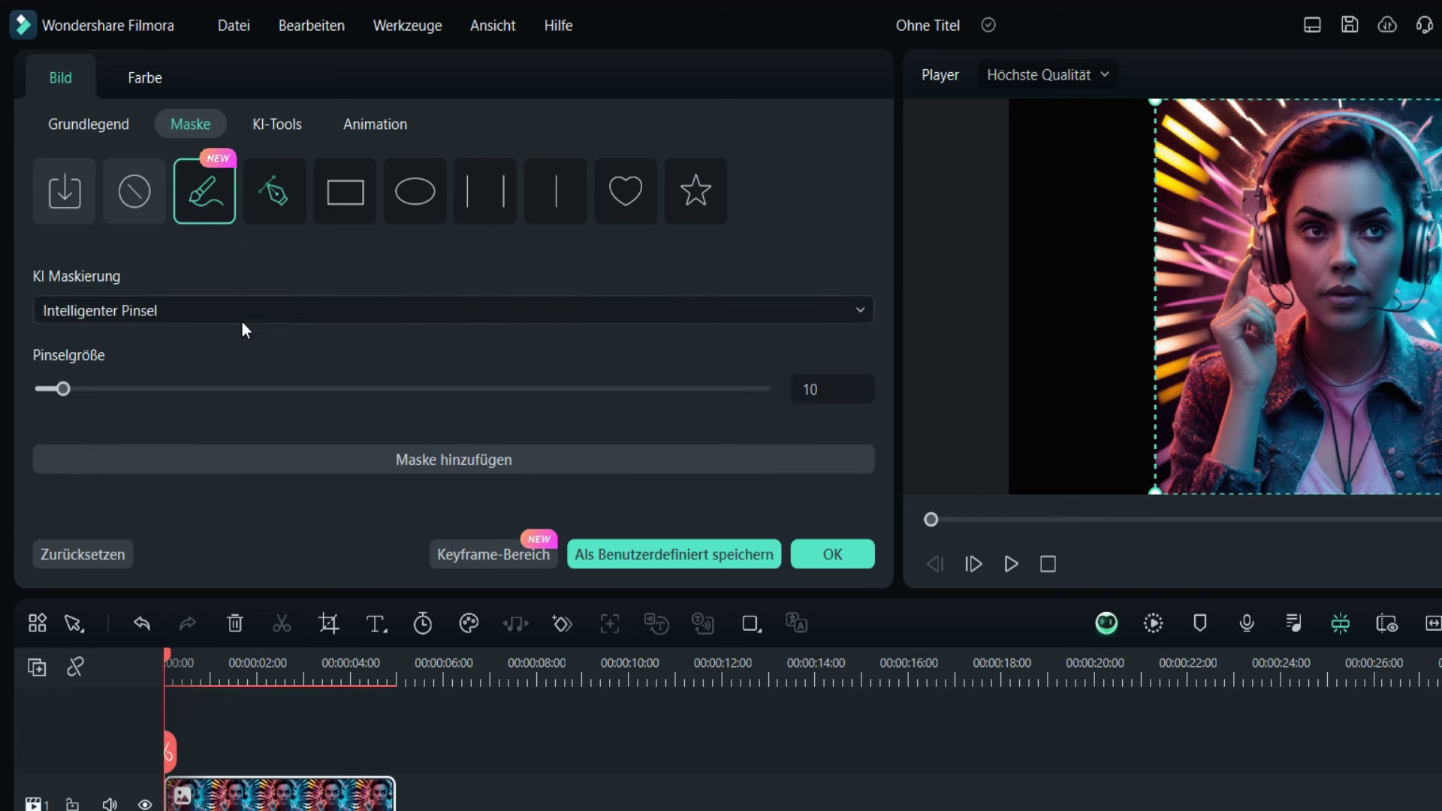
pyautogui.click(182, 310)
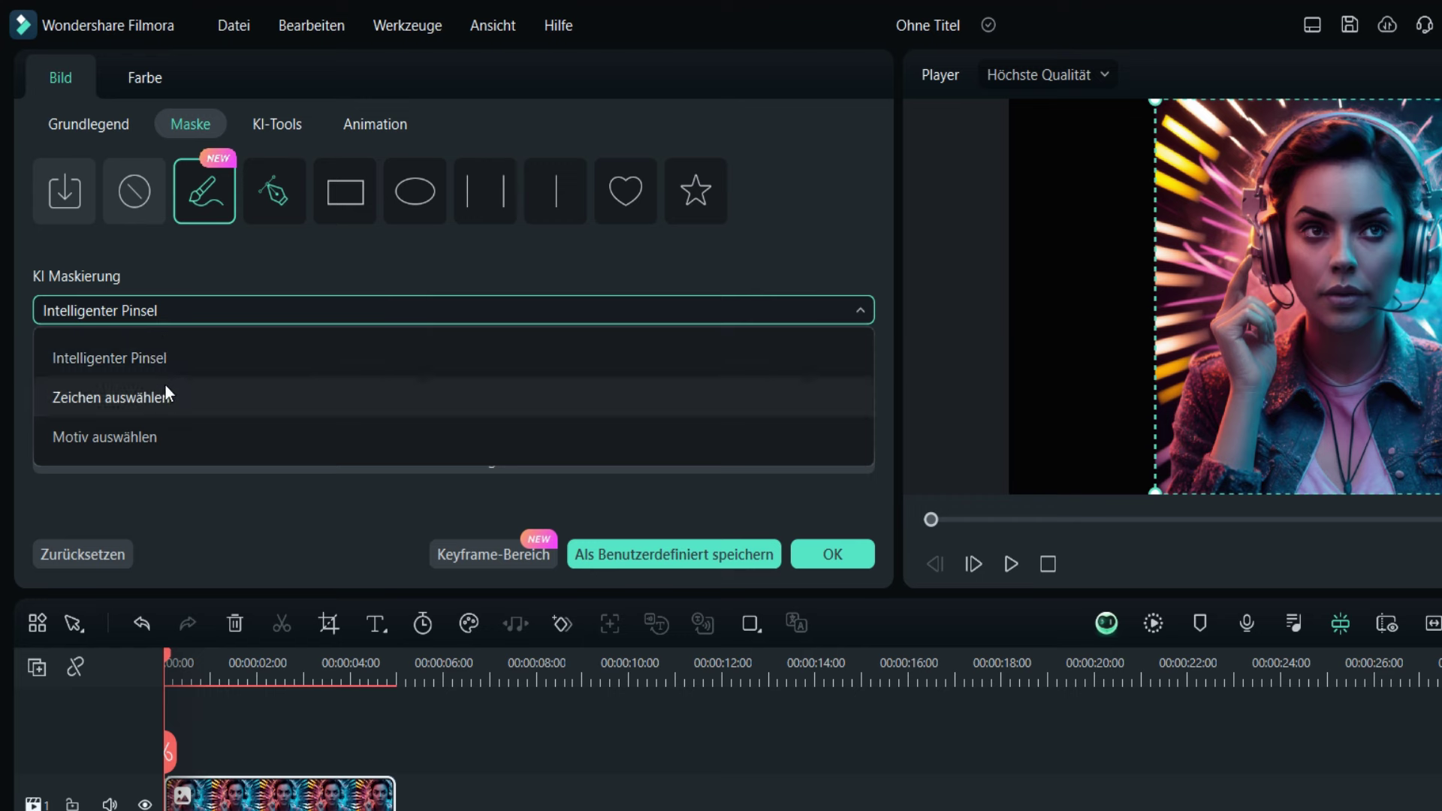
pyautogui.click(176, 316)
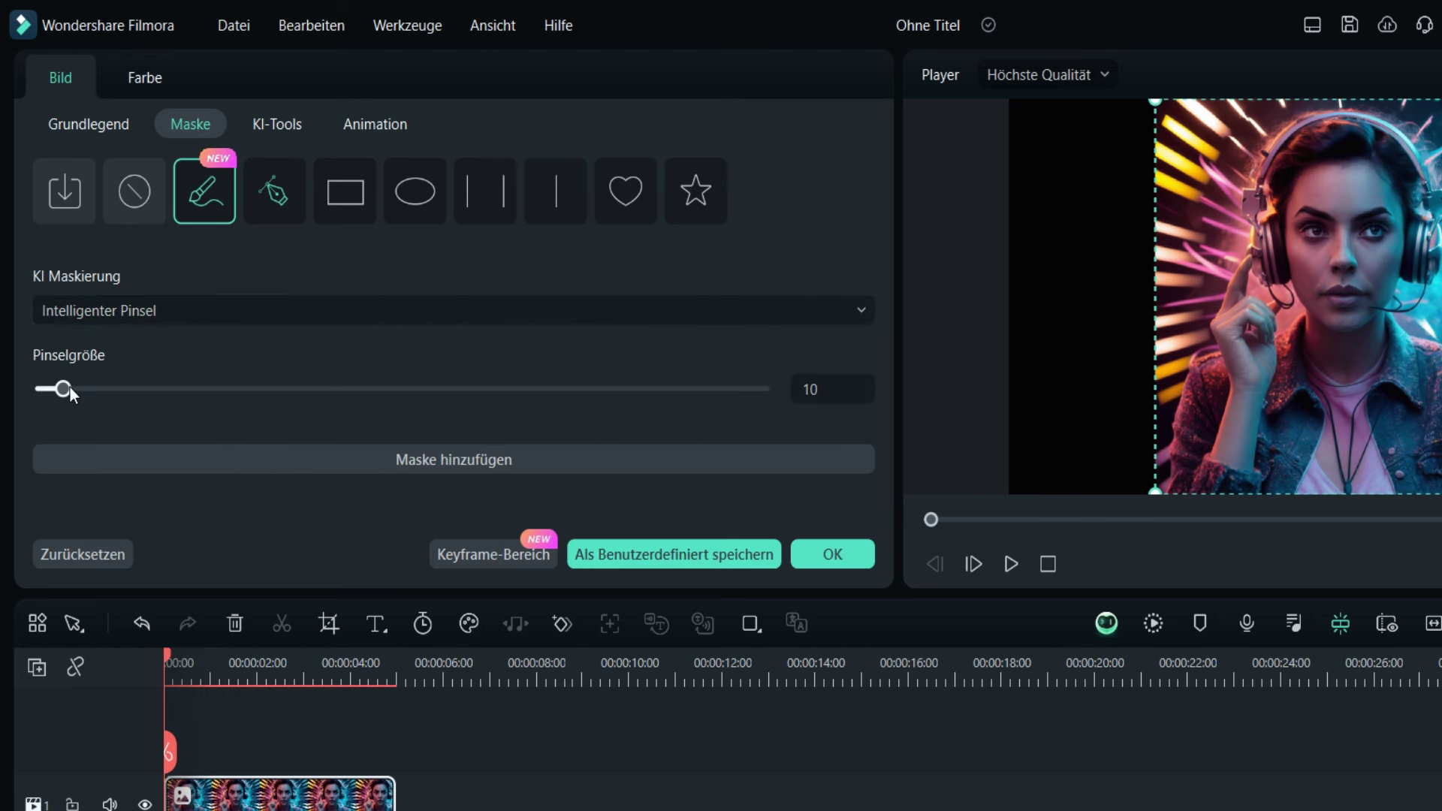
# - Set the brush size to 18 and paint over the woman to mask her out from the background
pyautogui.moveTo(70, 386); pyautogui.dragTo(84, 386)
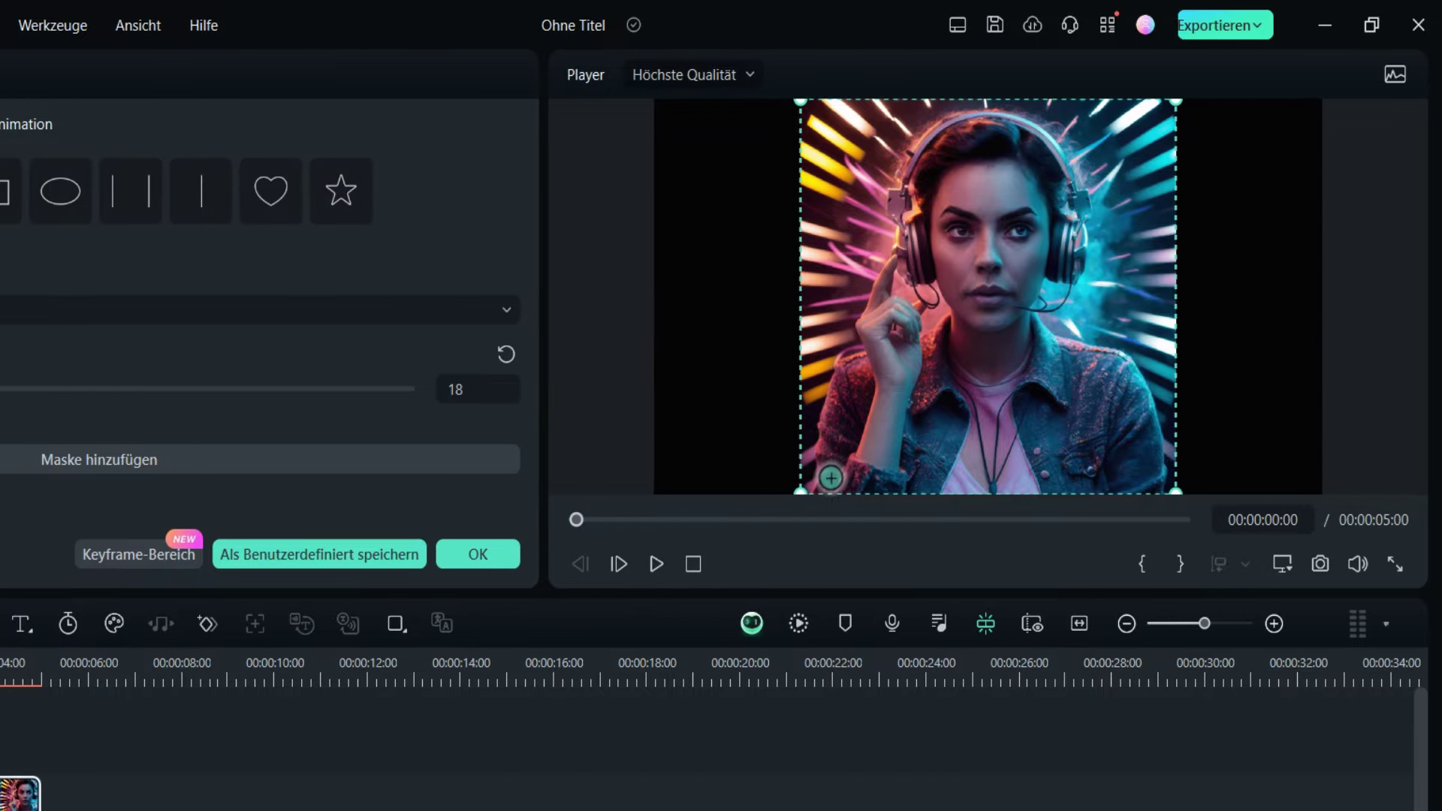
pyautogui.moveTo(831, 478)
pyautogui.mouseDown()
pyautogui.moveTo(829, 406)
pyautogui.moveTo(849, 366)
pyautogui.moveTo(911, 359)
pyautogui.moveTo(877, 308)
pyautogui.moveTo(884, 270)
pyautogui.moveTo(910, 371)
pyautogui.moveTo(967, 286)
pyautogui.moveTo(932, 248)
pyautogui.moveTo(918, 180)
pyautogui.moveTo(950, 124)
pyautogui.moveTo(1003, 121)
pyautogui.moveTo(1052, 171)
pyautogui.moveTo(1065, 229)
pyautogui.moveTo(1055, 259)
pyautogui.moveTo(1013, 284)
pyautogui.moveTo(1026, 334)
pyautogui.moveTo(1081, 352)
pyautogui.moveTo(1125, 398)
pyautogui.moveTo(1149, 466)
pyautogui.moveTo(1093, 486)
pyautogui.moveTo(846, 492)
pyautogui.mouseUp()
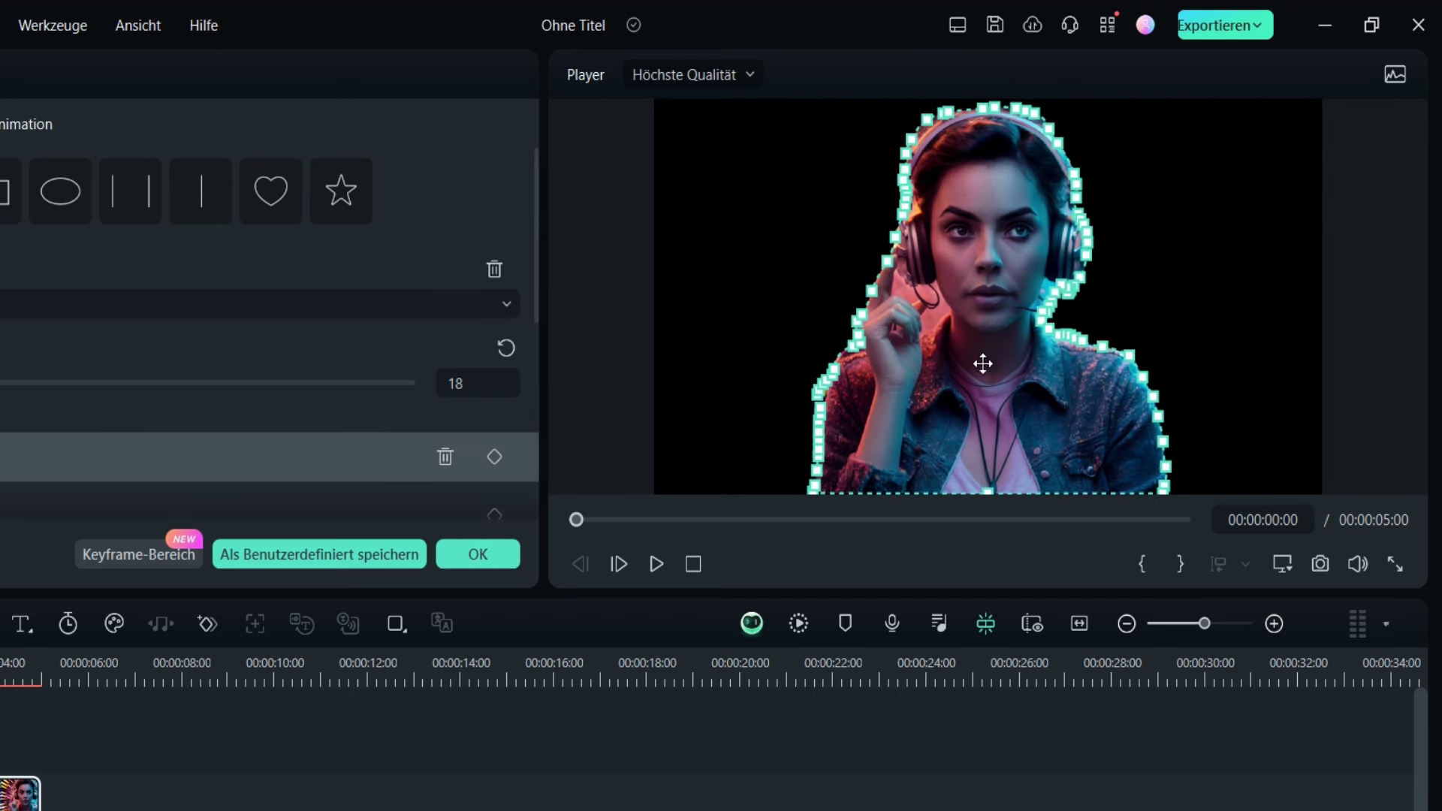
# - Set the AI mask's blur strength to 2 and its expansion to 0, and confirm the mask settings
pyautogui.scroll(-3, 92, 386)
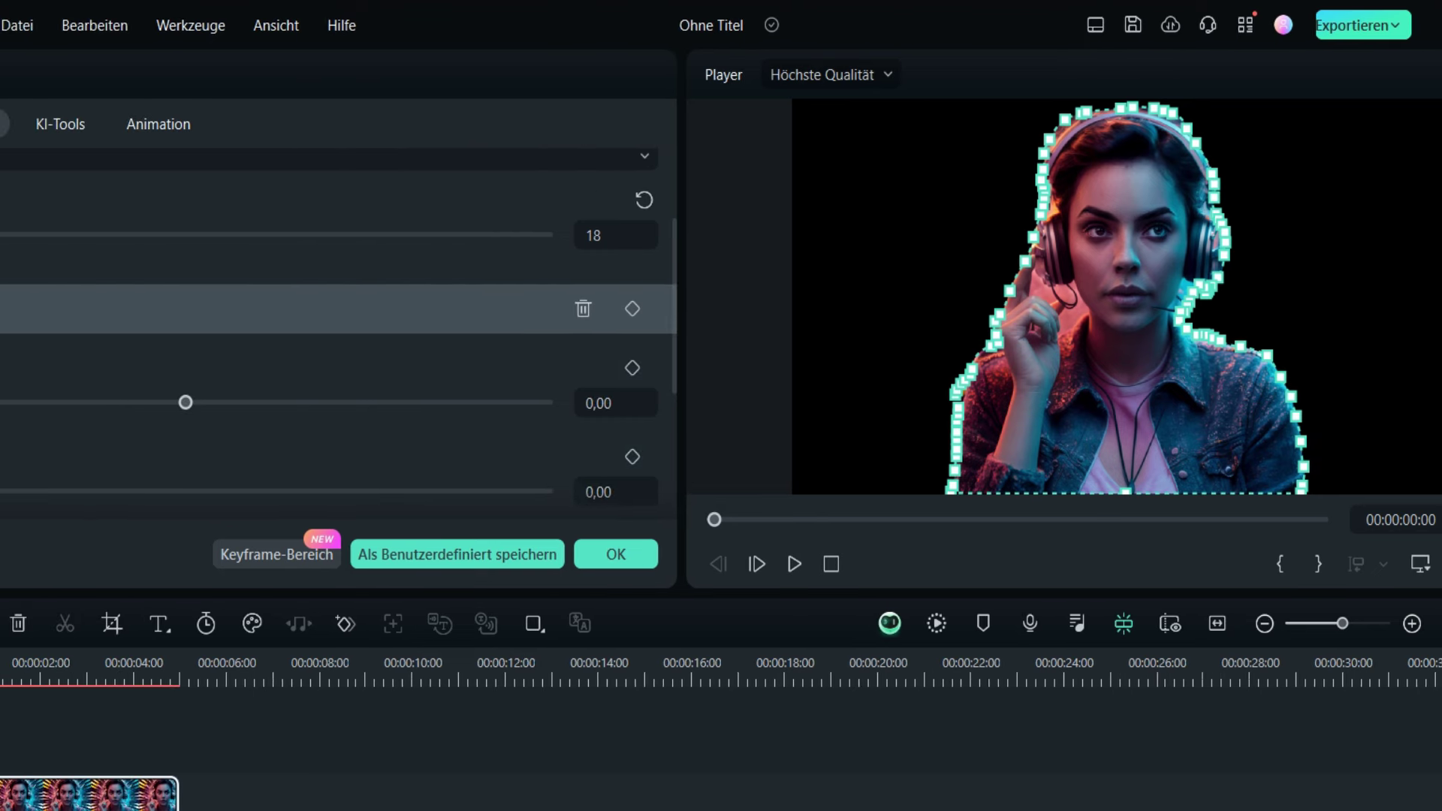
pyautogui.moveTo(0, 492); pyautogui.dragTo(0, 493)
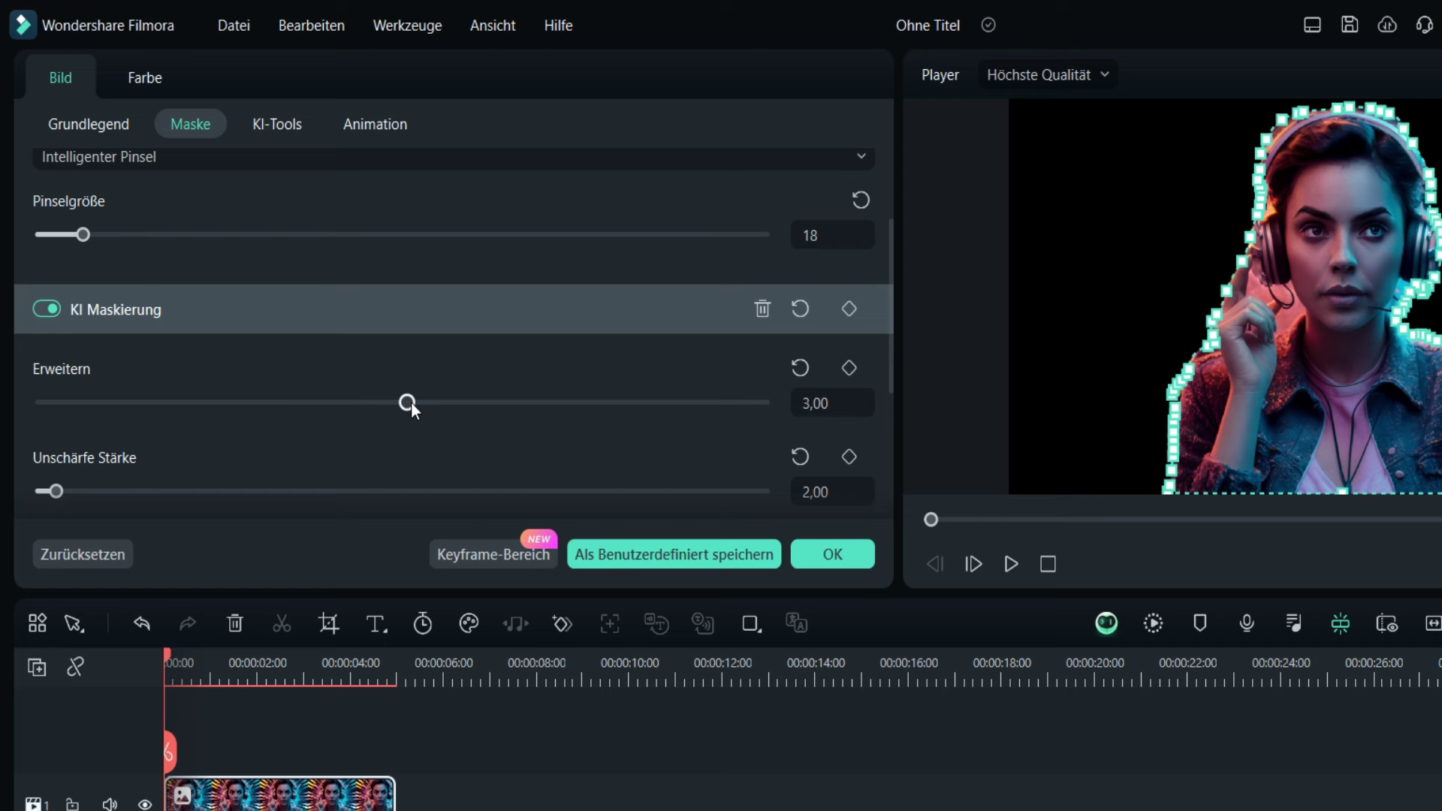
pyautogui.moveTo(411, 403)
pyautogui.mouseDown()
pyautogui.moveTo(455, 404)
pyautogui.moveTo(402, 405)
pyautogui.mouseUp()
pyautogui.scroll(-3, 448, 432)
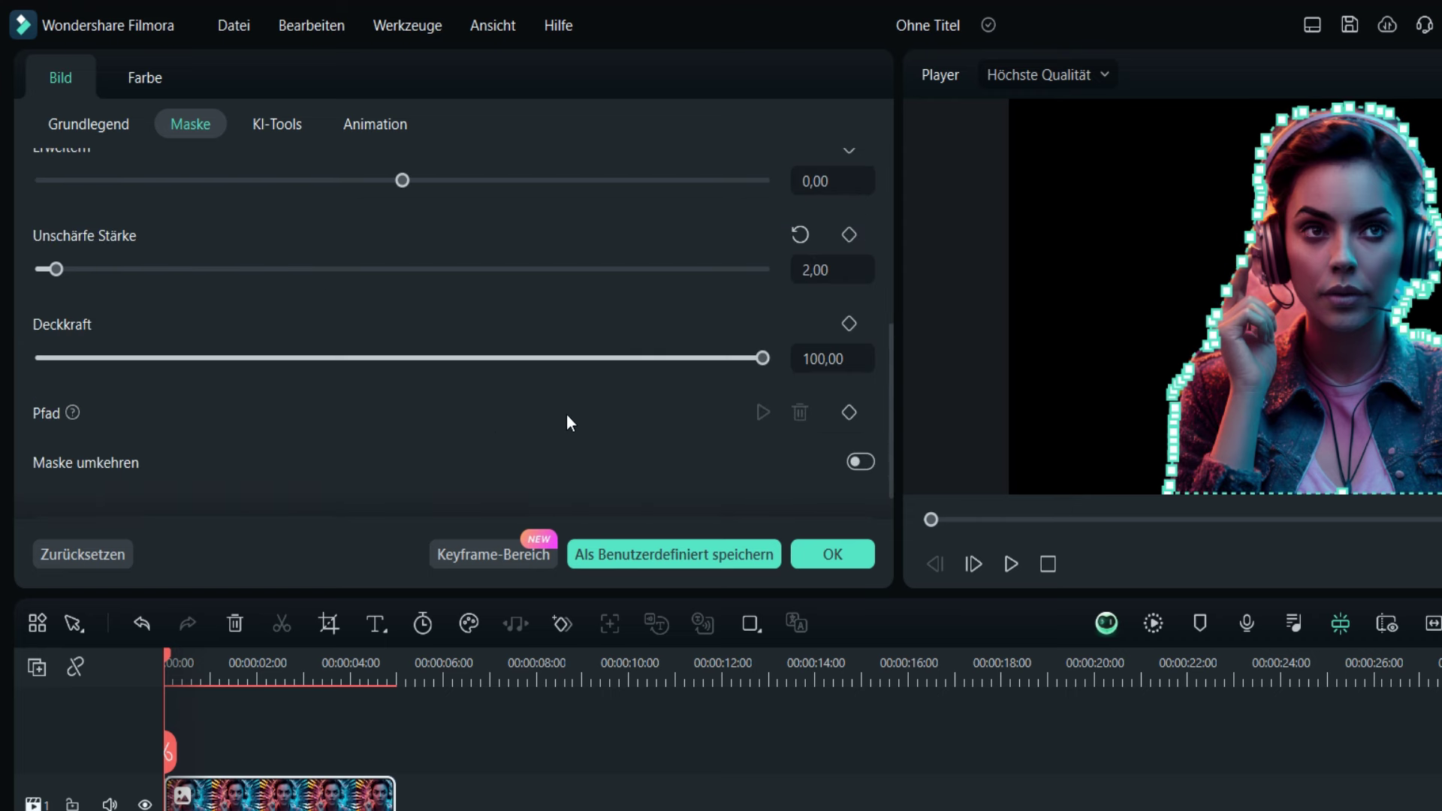
pyautogui.scroll(-1, 631, 432)
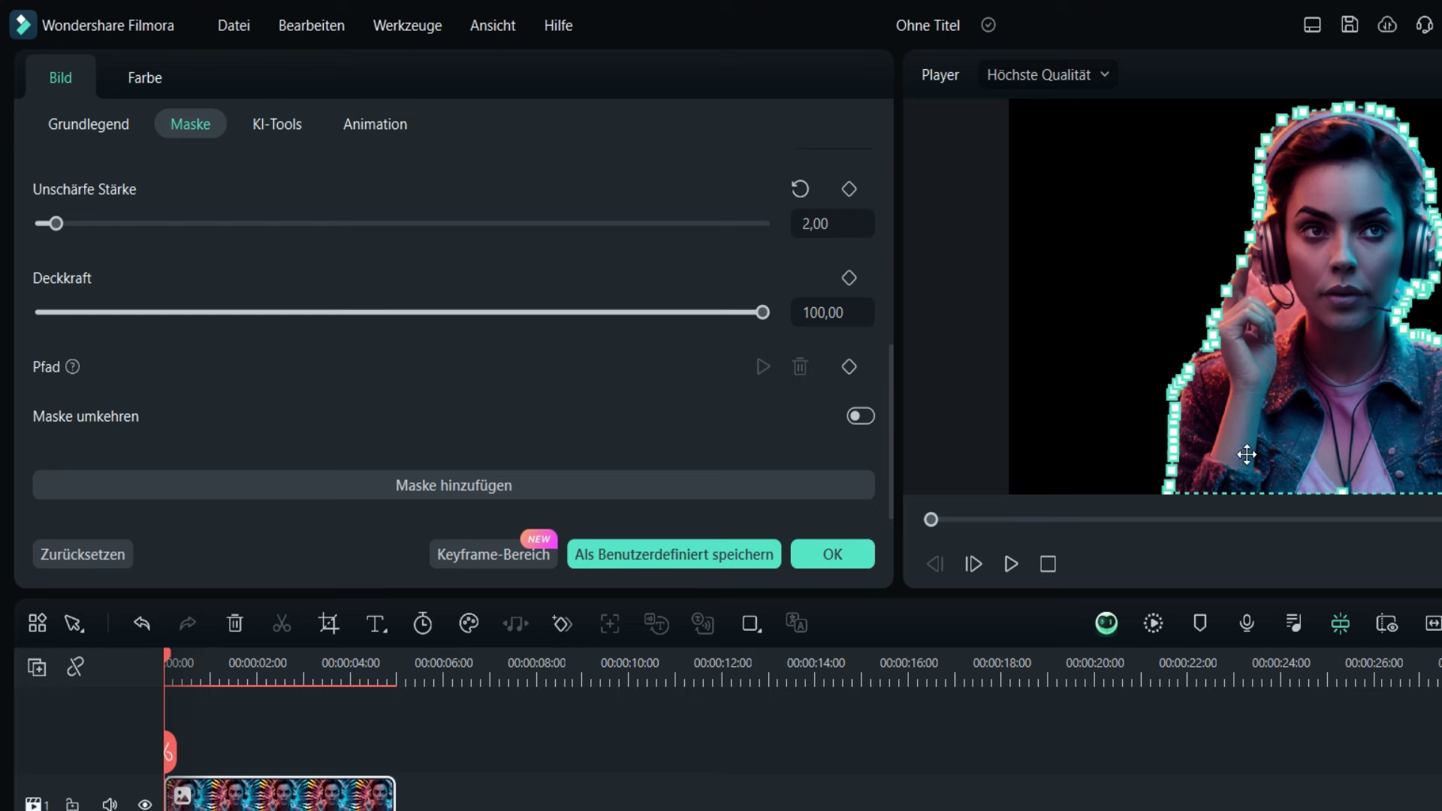
pyautogui.click(807, 549)
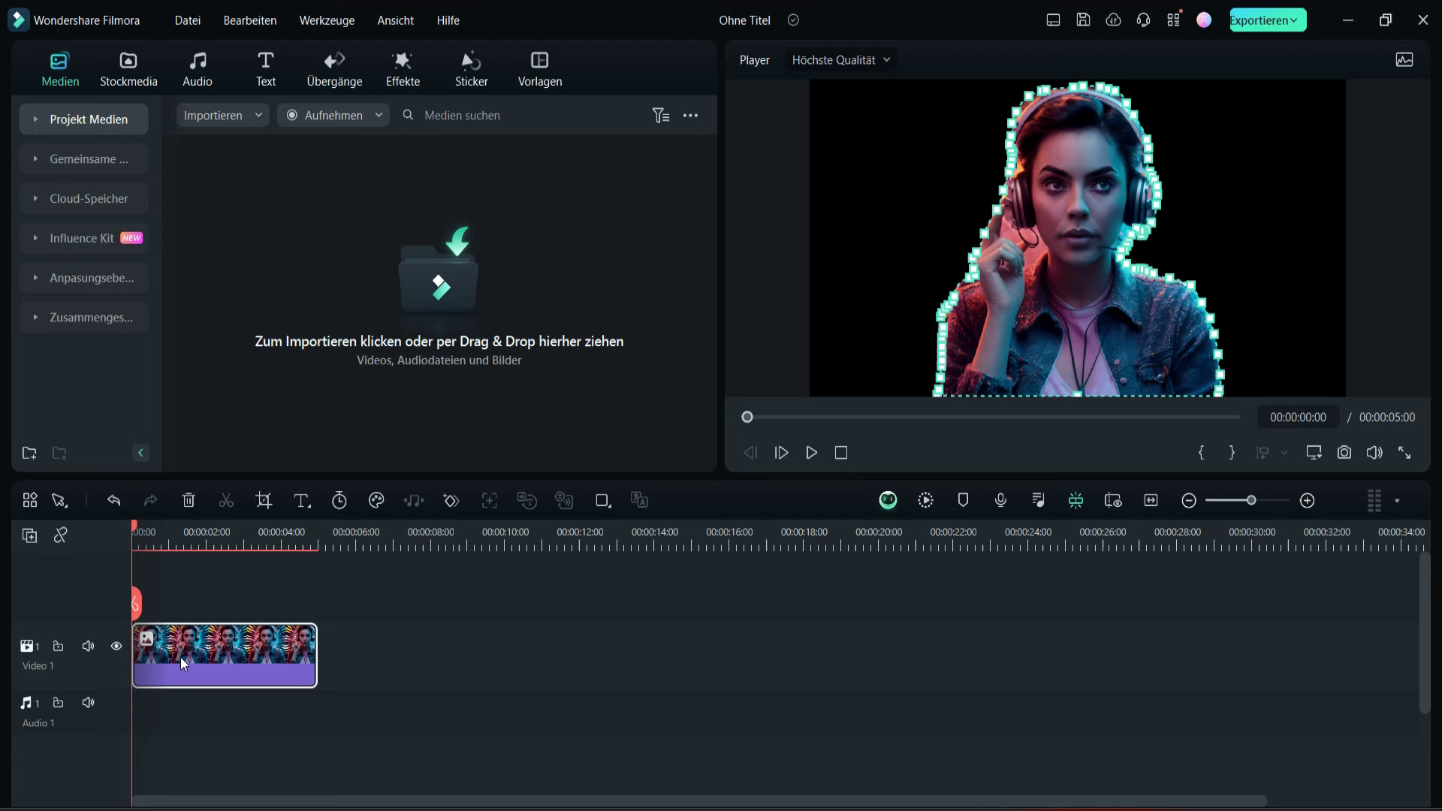
# - Move the masked portrait clip up to the Video 2 track and place the generated neon corridor image beneath it on Video 1
pyautogui.moveTo(183, 663); pyautogui.dragTo(183, 590)
pyautogui.click(130, 69)
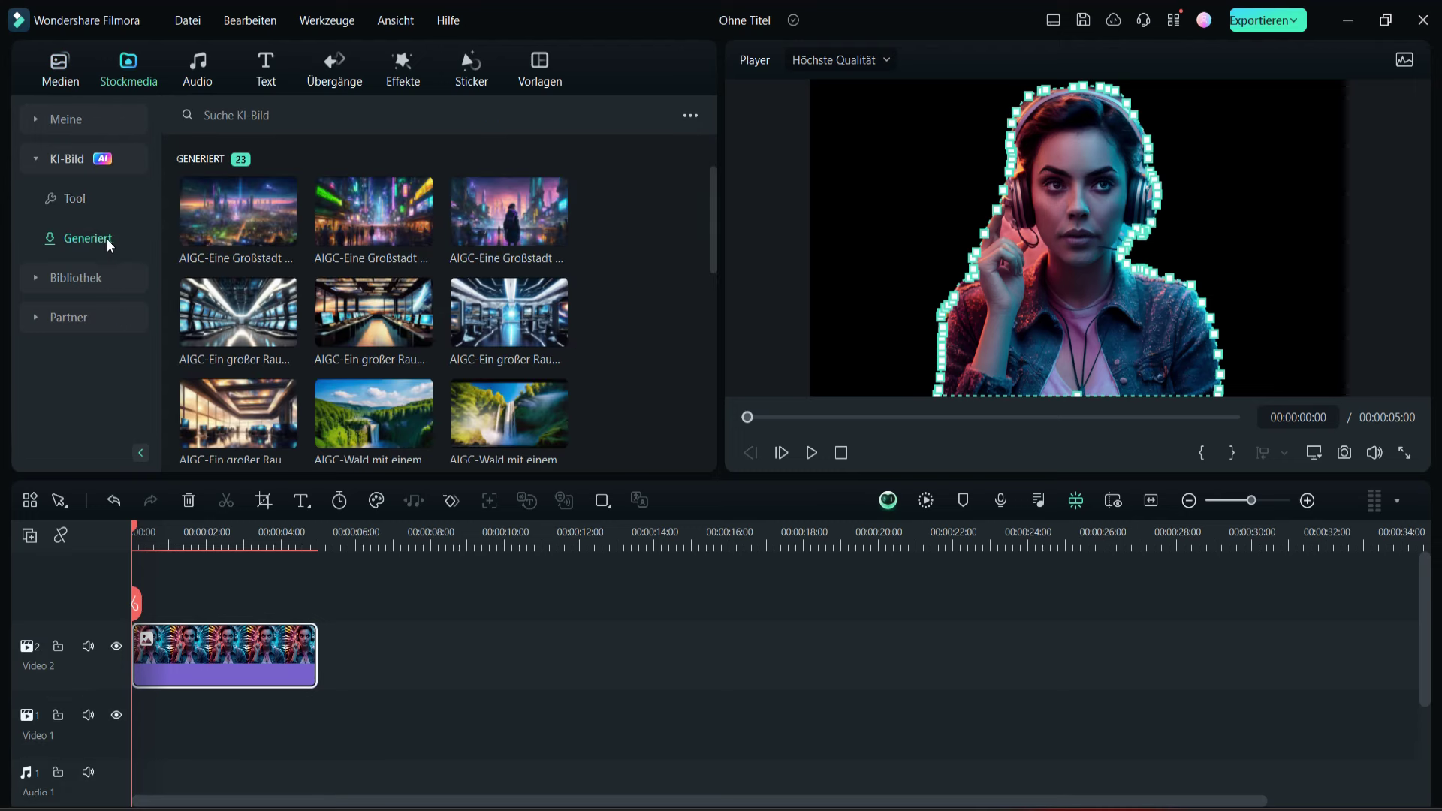
pyautogui.scroll(-4, 211, 229)
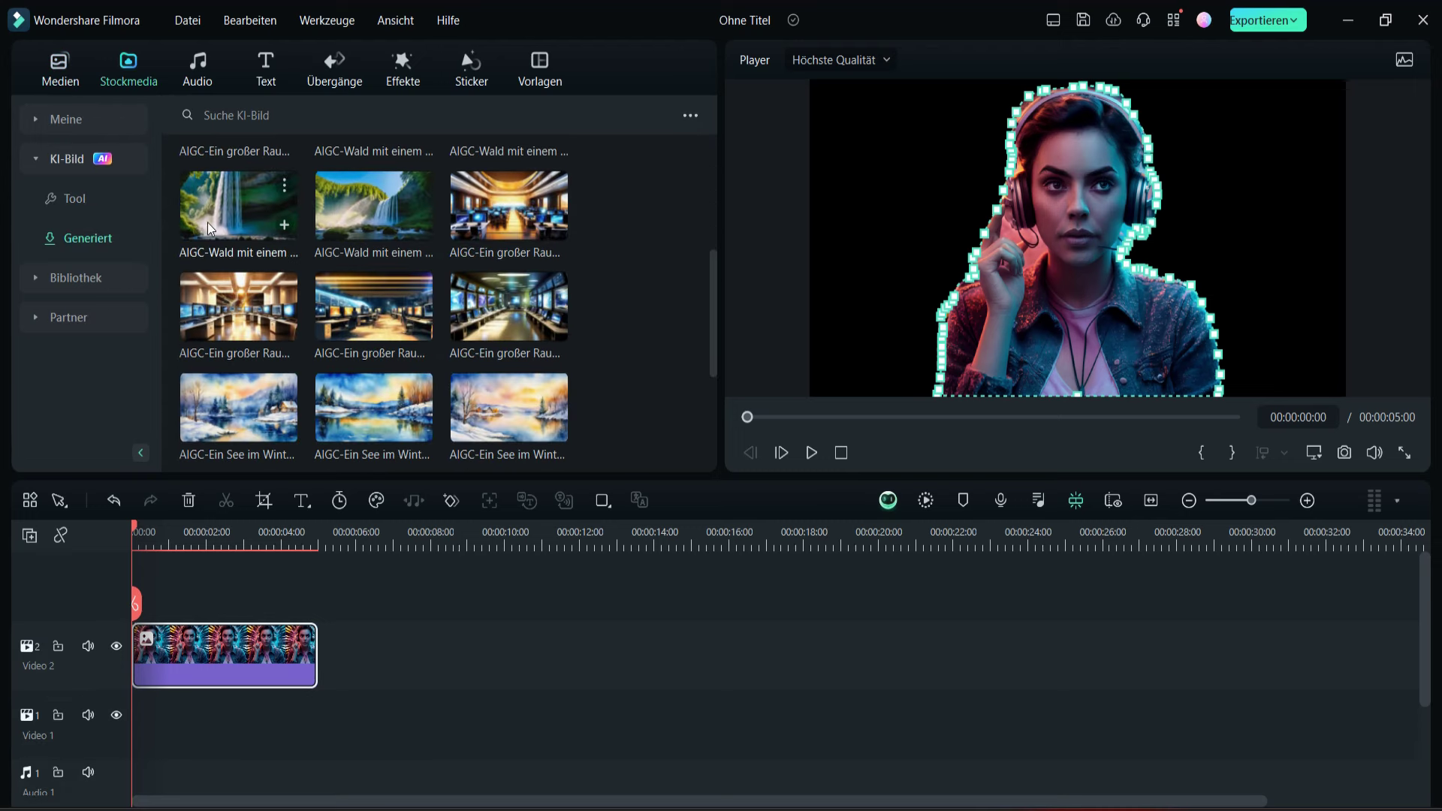
pyautogui.scroll(-2, 518, 376)
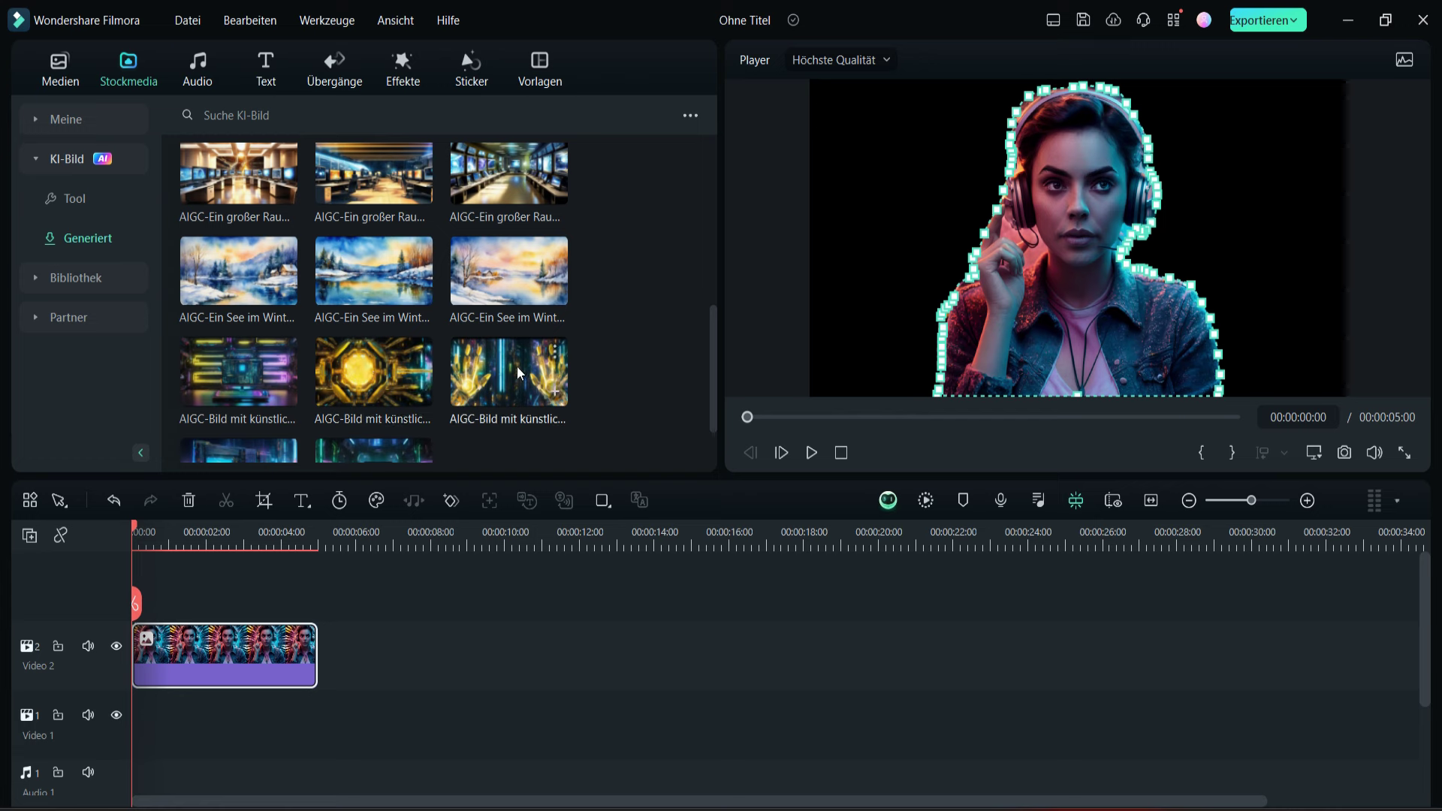
pyautogui.moveTo(259, 364); pyautogui.dragTo(248, 721)
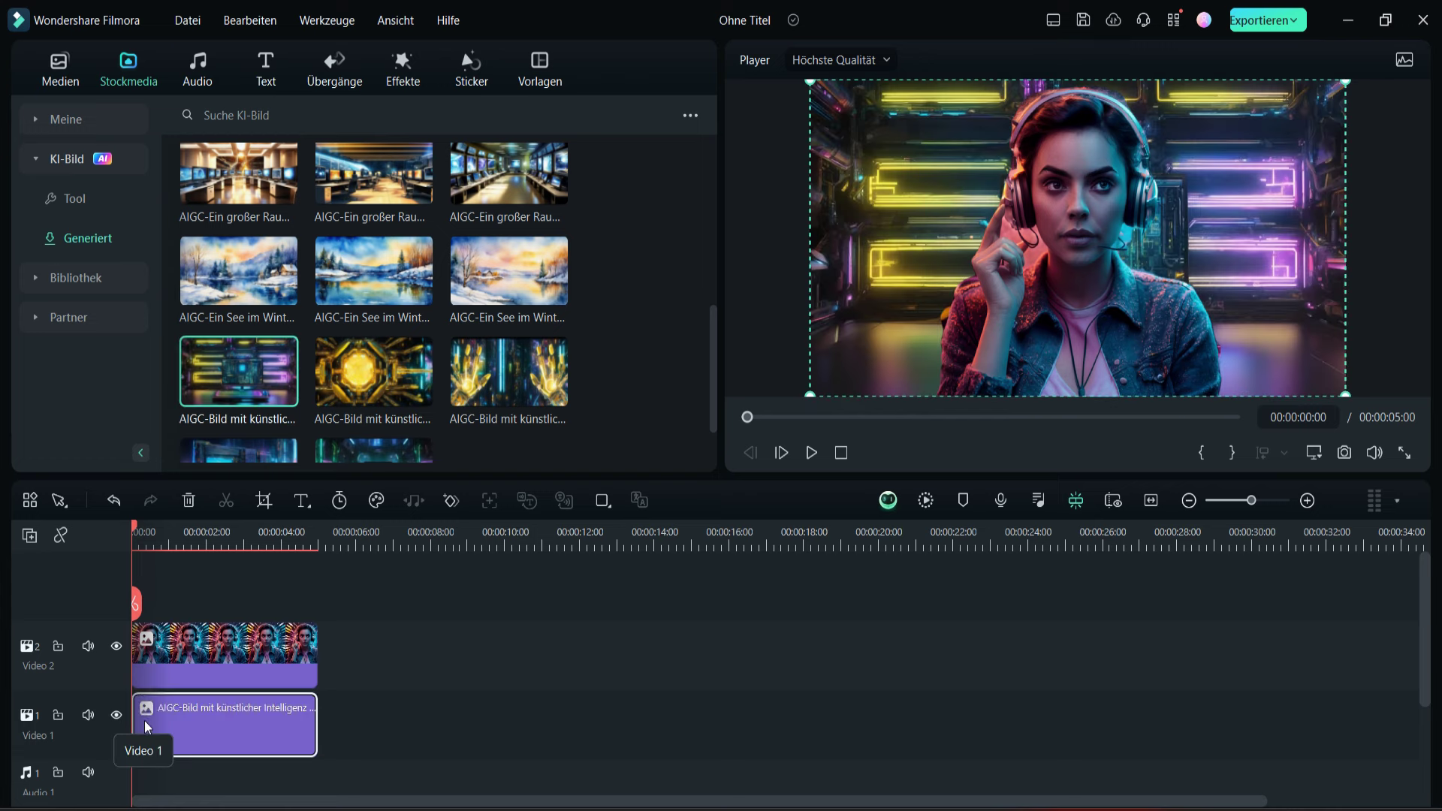
# - Scale the portrait clip to 92,86 % and shift its vertical position to -44,00 px
pyautogui.click(1067, 324)
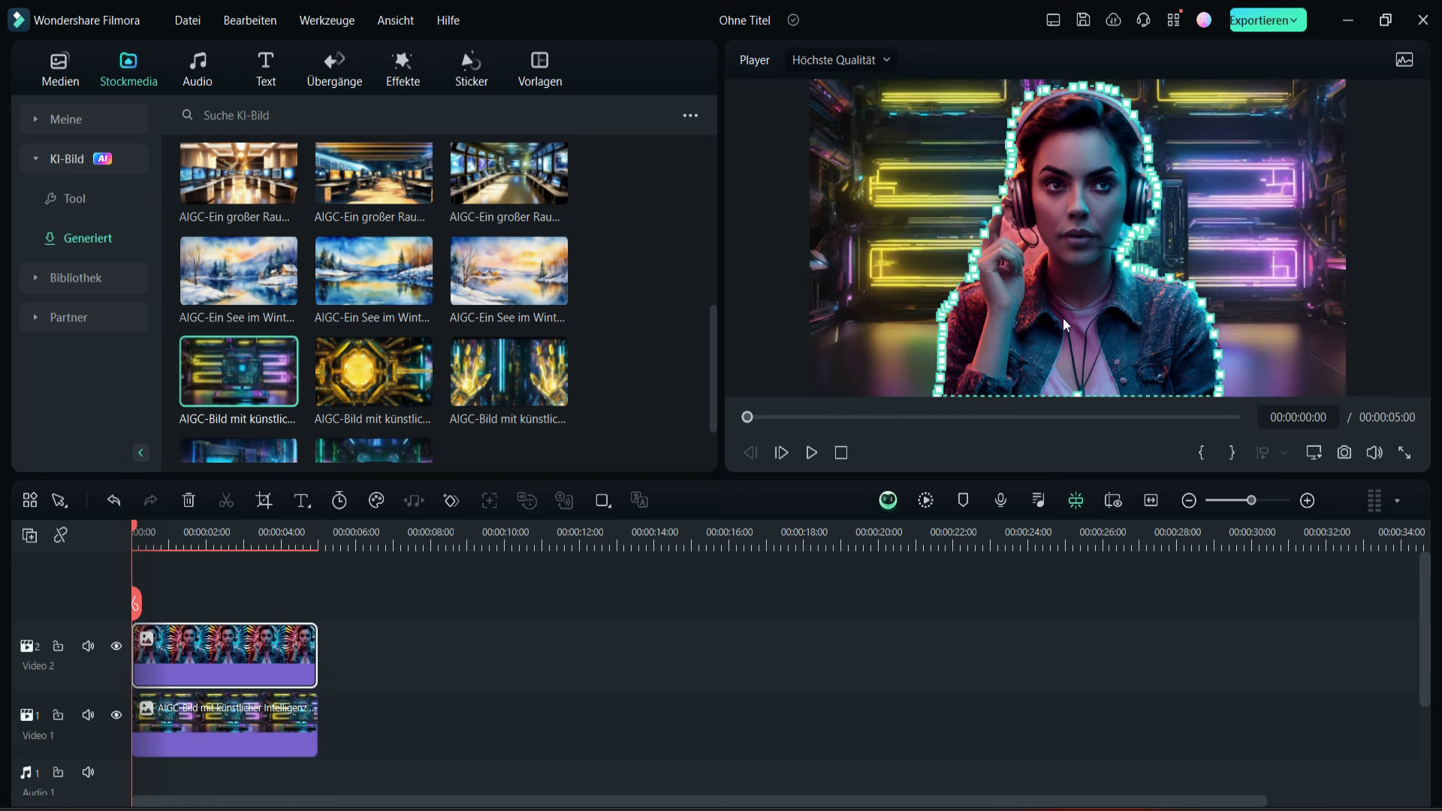
pyautogui.doubleClick(193, 658)
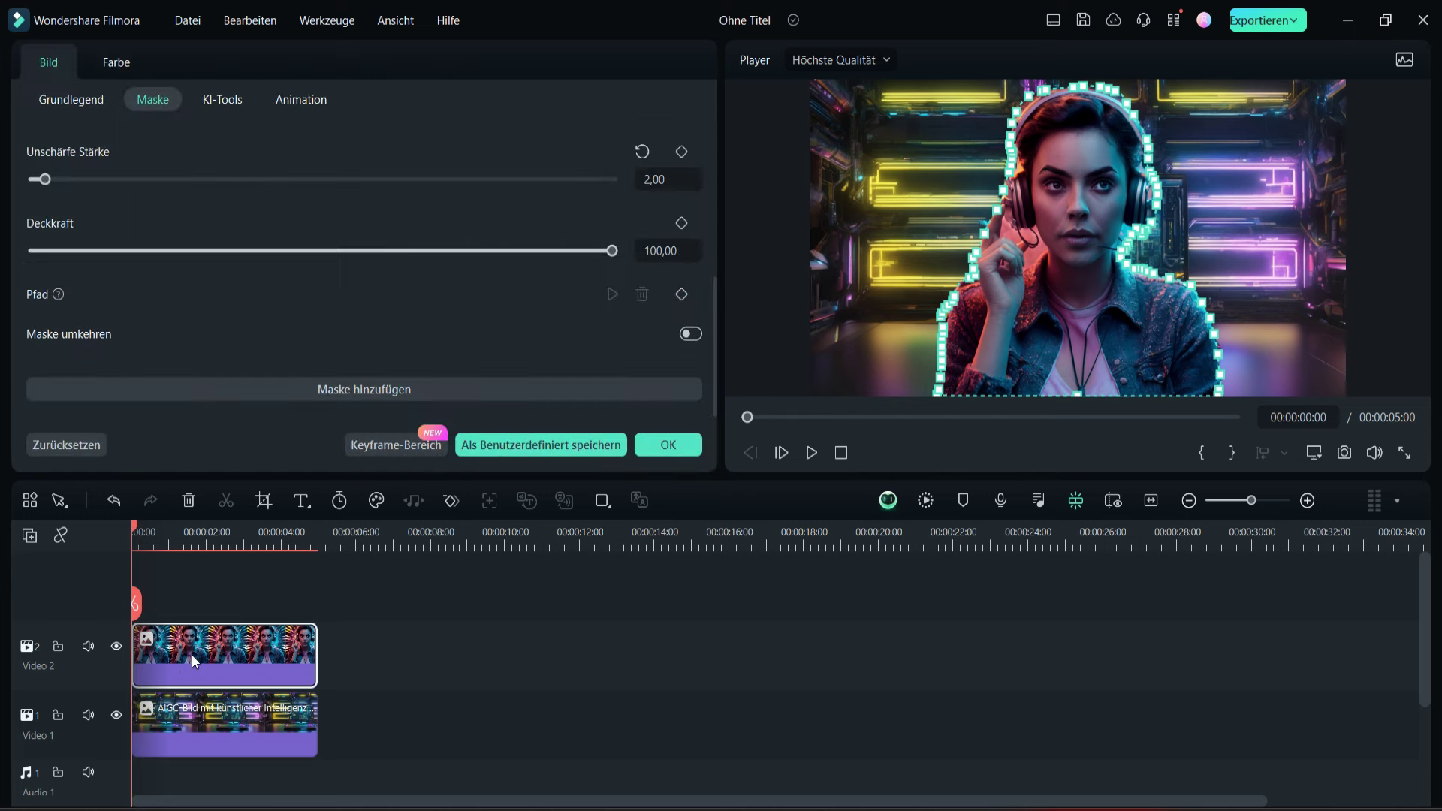
pyautogui.click(73, 98)
pyautogui.moveTo(200, 213); pyautogui.dragTo(192, 214)
pyautogui.moveTo(1069, 264); pyautogui.dragTo(1068, 281)
pyautogui.click(278, 24)
pyautogui.click(278, 50)
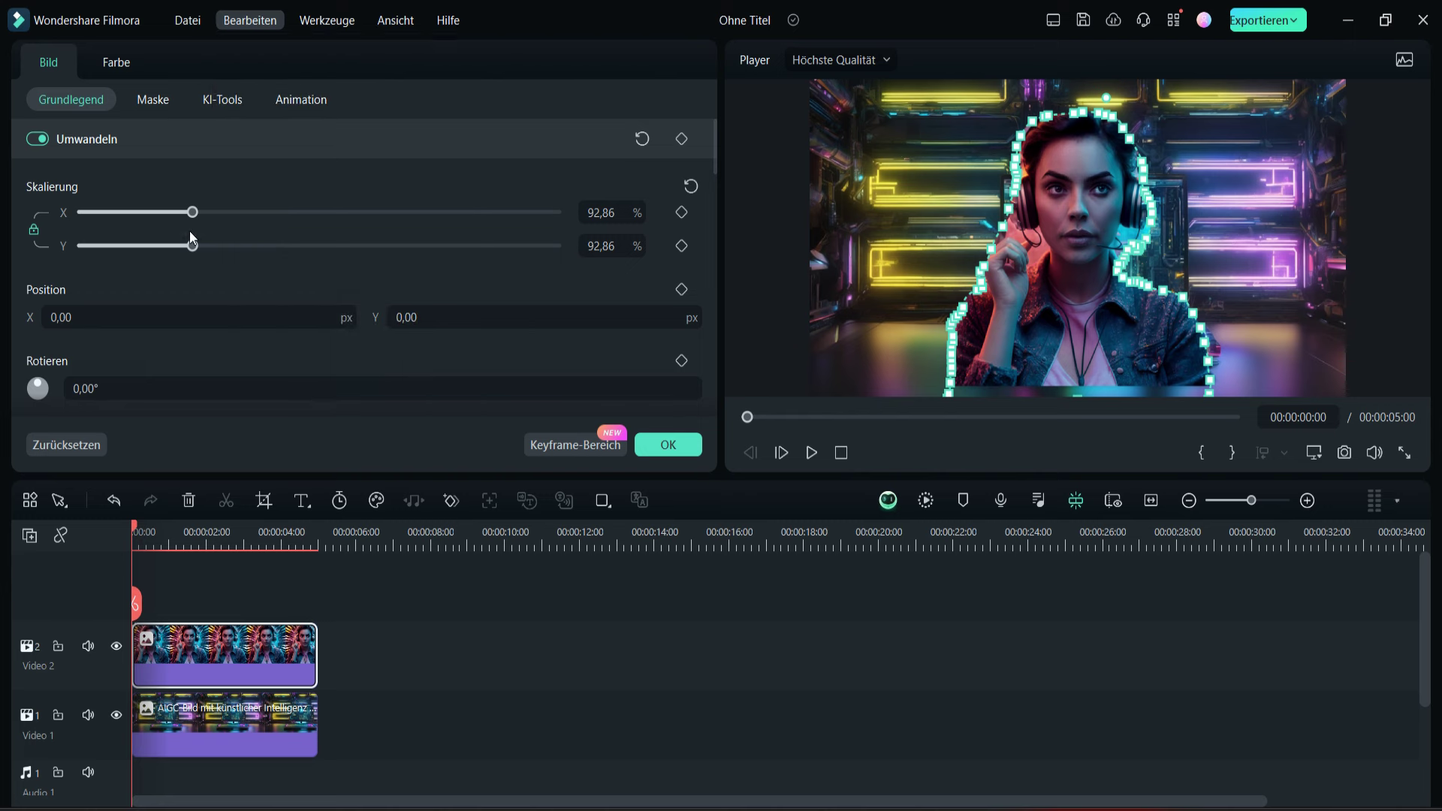
pyautogui.moveTo(439, 317); pyautogui.dragTo(410, 317)
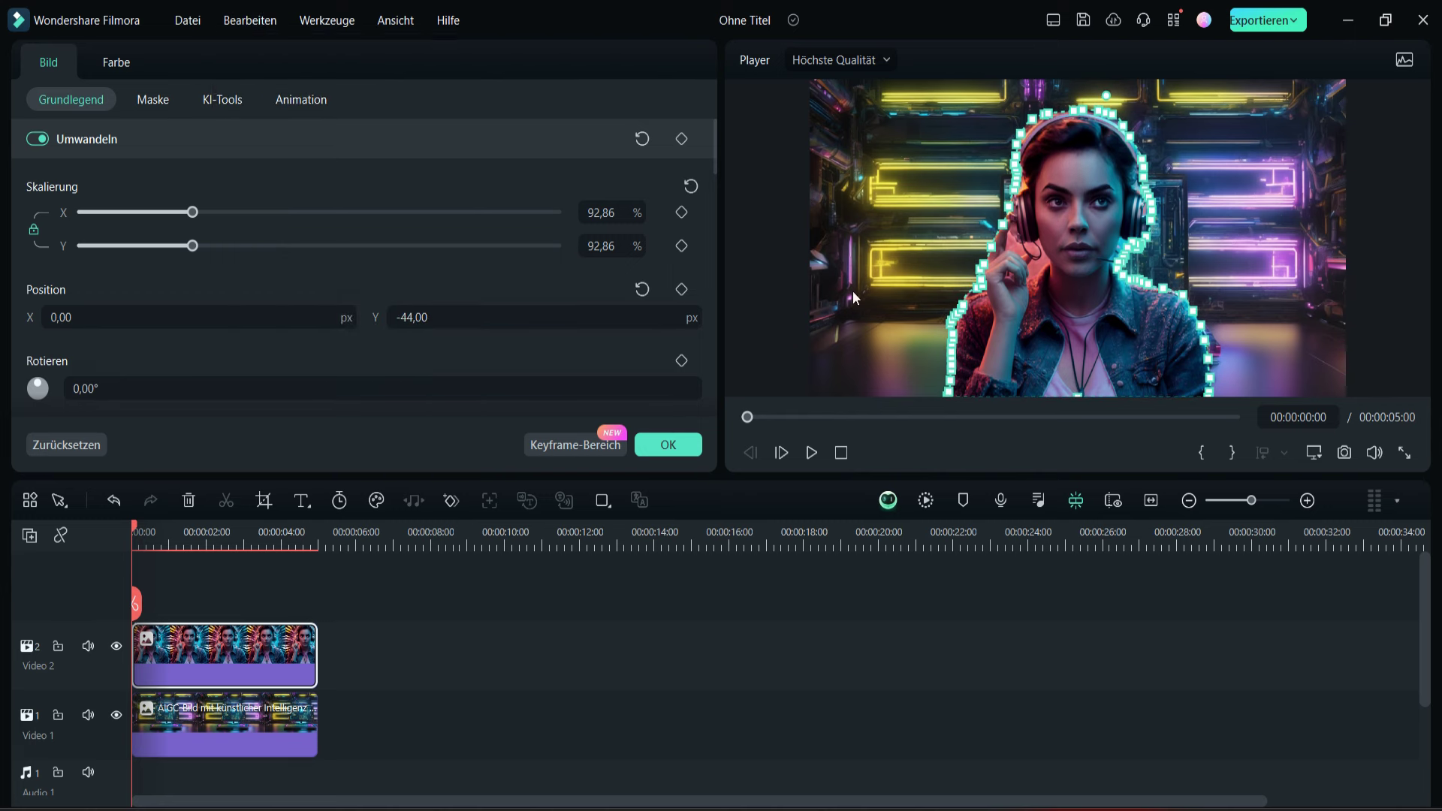
# - Look through the portrait clip's colour correction settings
pyautogui.scroll(-2, 264, 359)
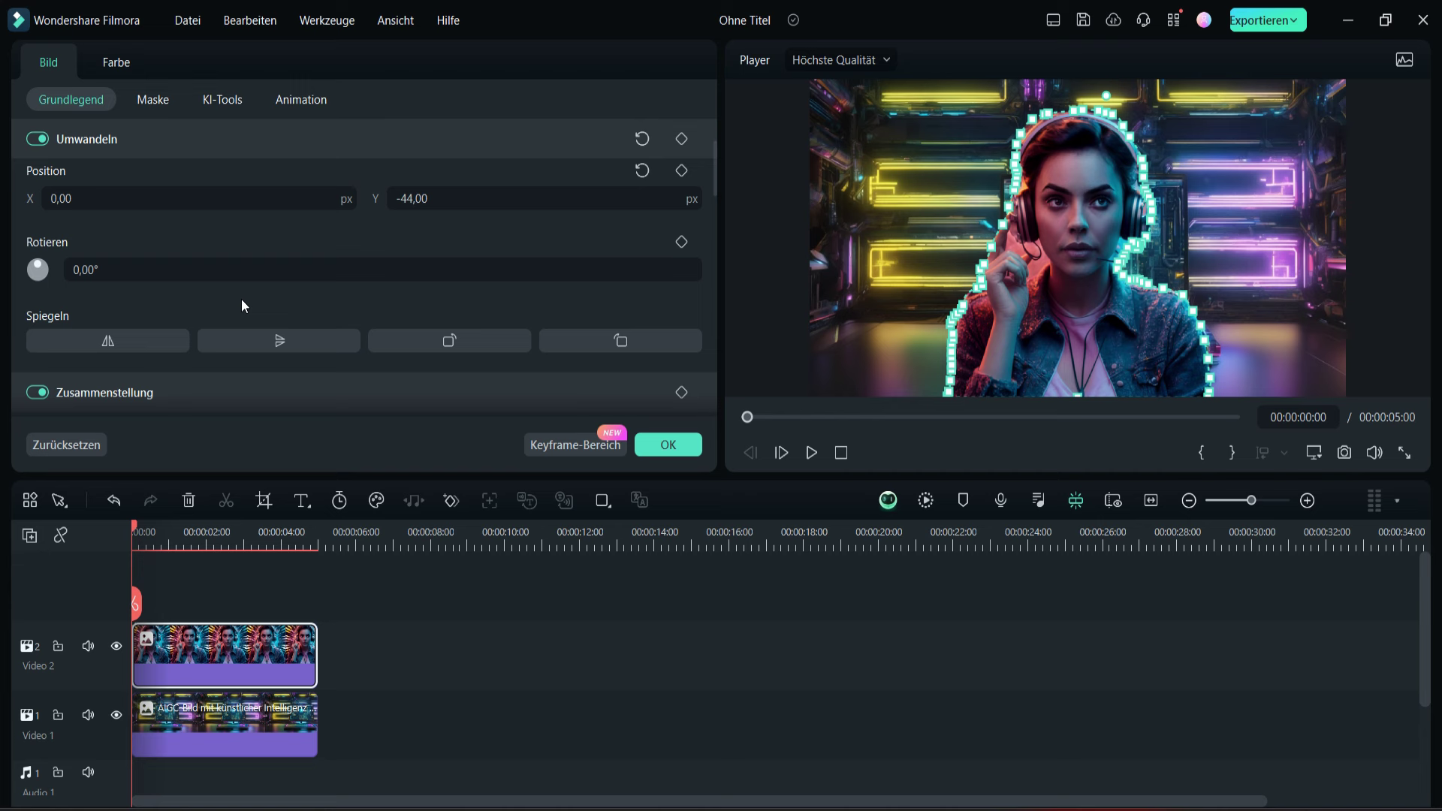
pyautogui.click(118, 63)
pyautogui.scroll(-6, 170, 274)
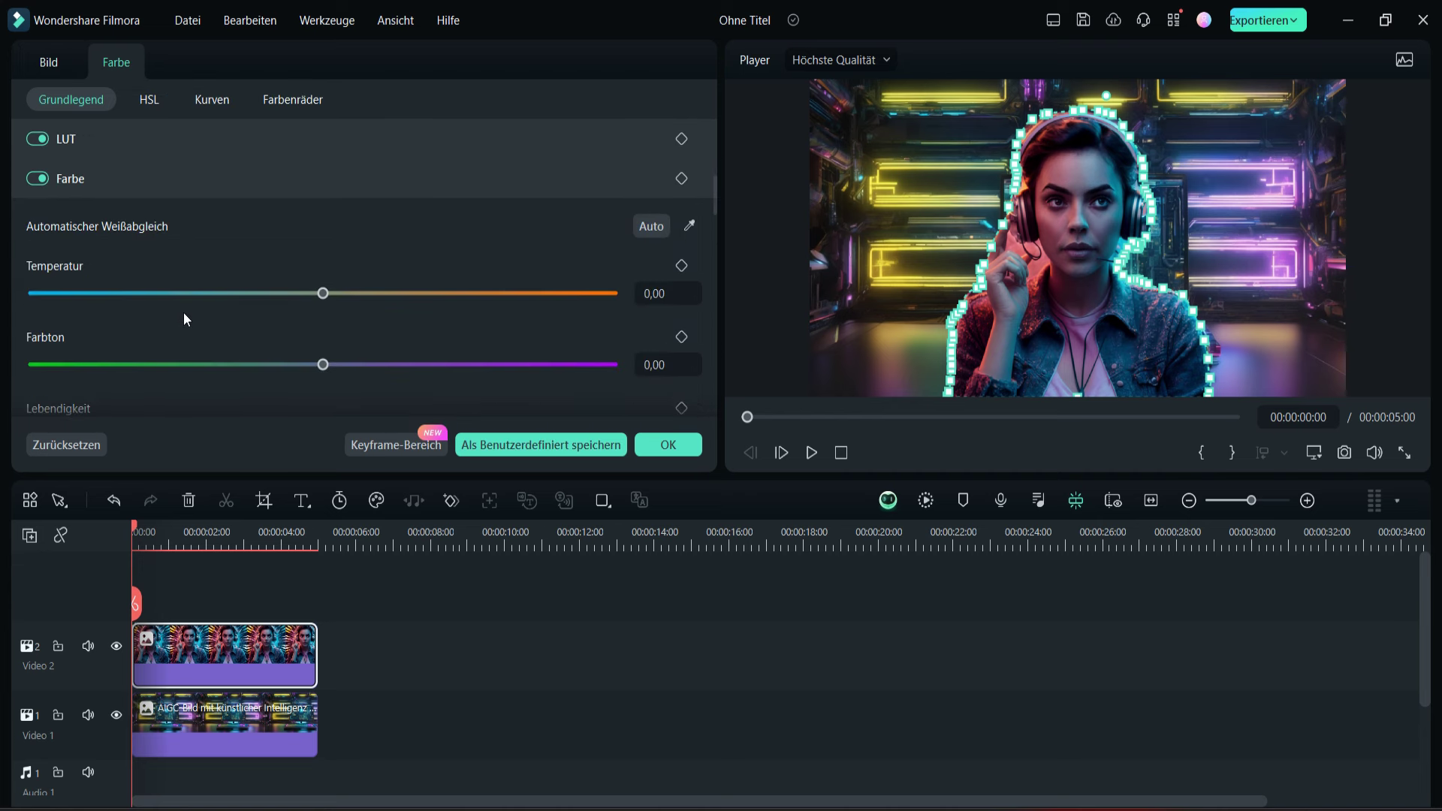
pyautogui.scroll(-6, 317, 349)
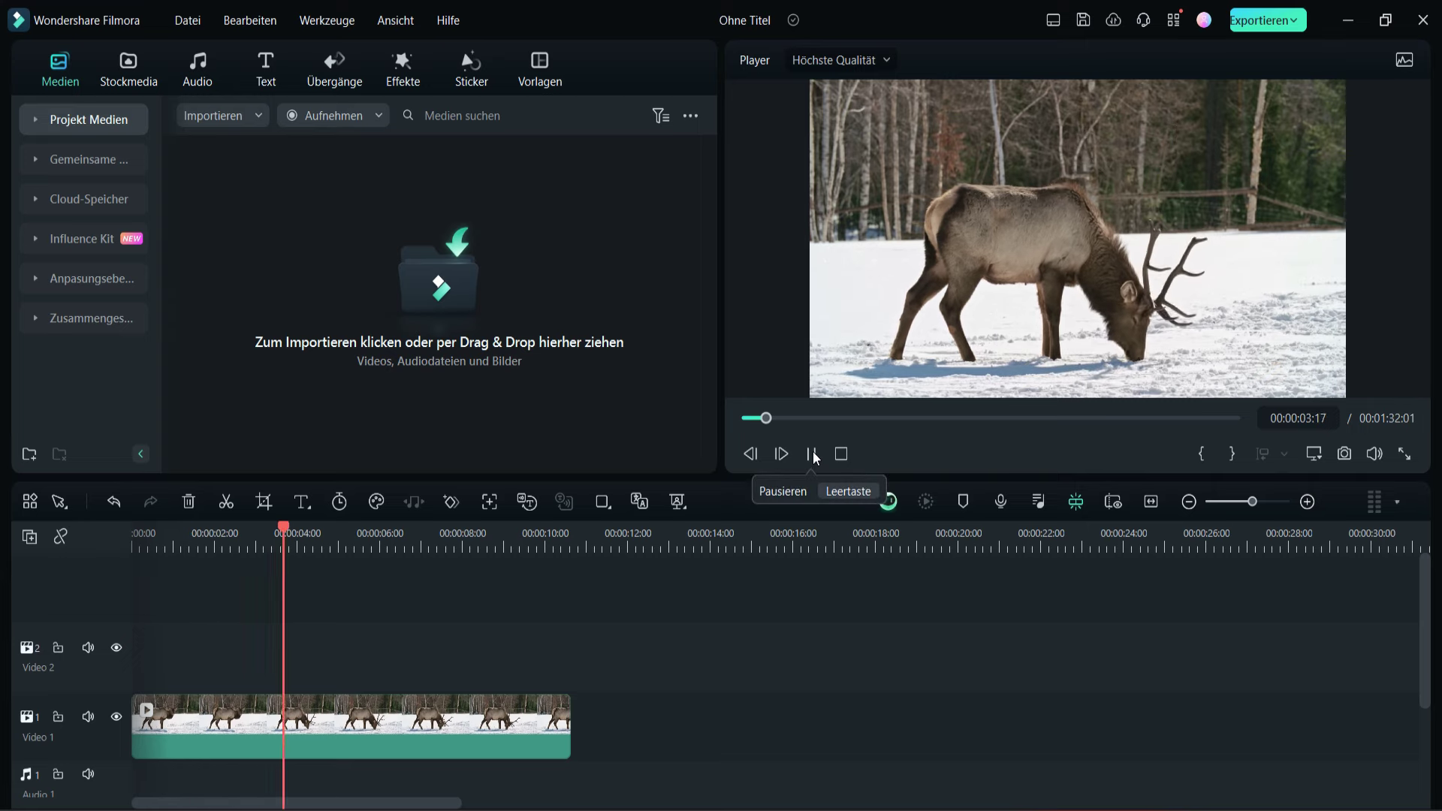
# - Pause the elk video, enable Intelligentes Freistellen in the clip's KI-Tools, and open its cutout editor
pyautogui.click(813, 454)
pyautogui.doubleClick(454, 722)
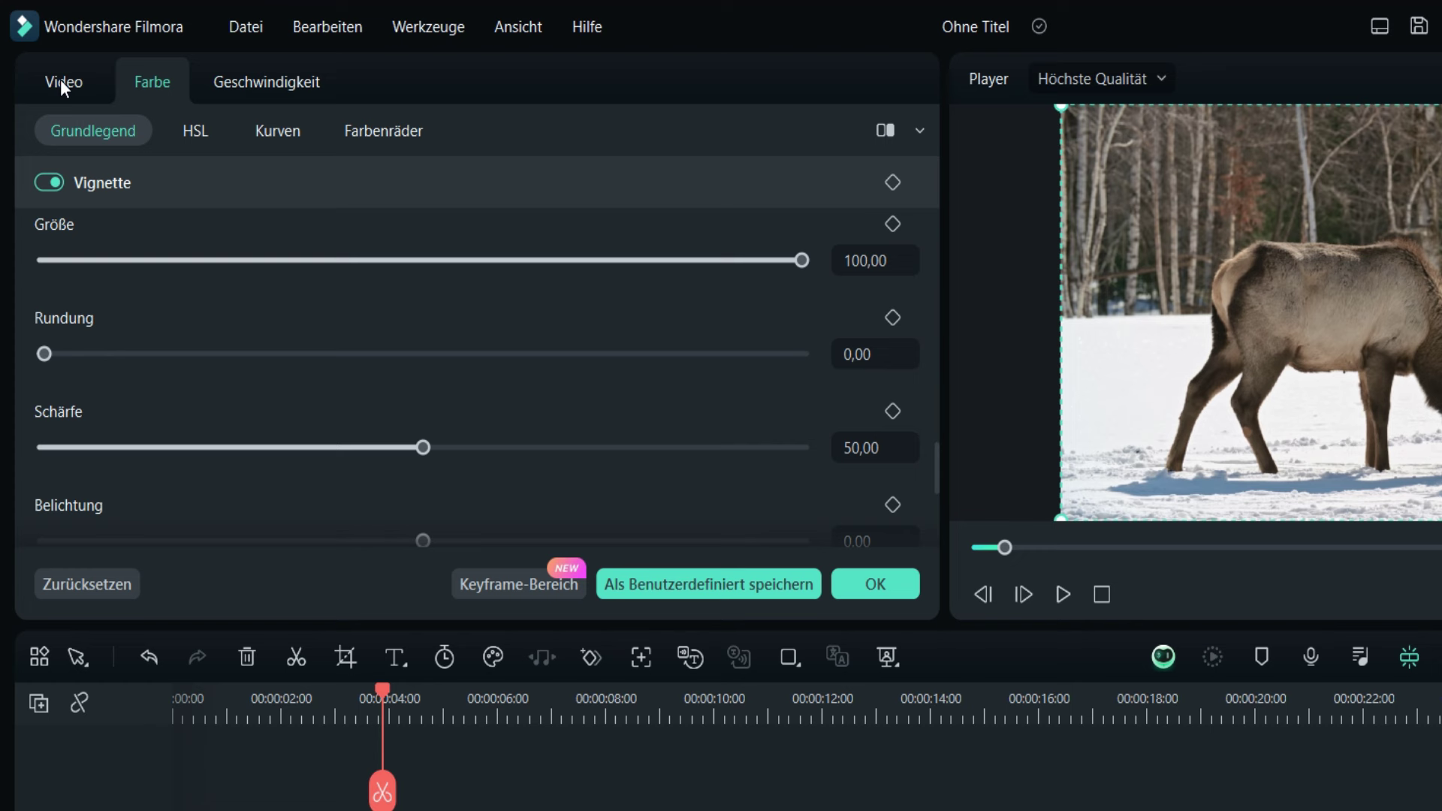
pyautogui.click(61, 80)
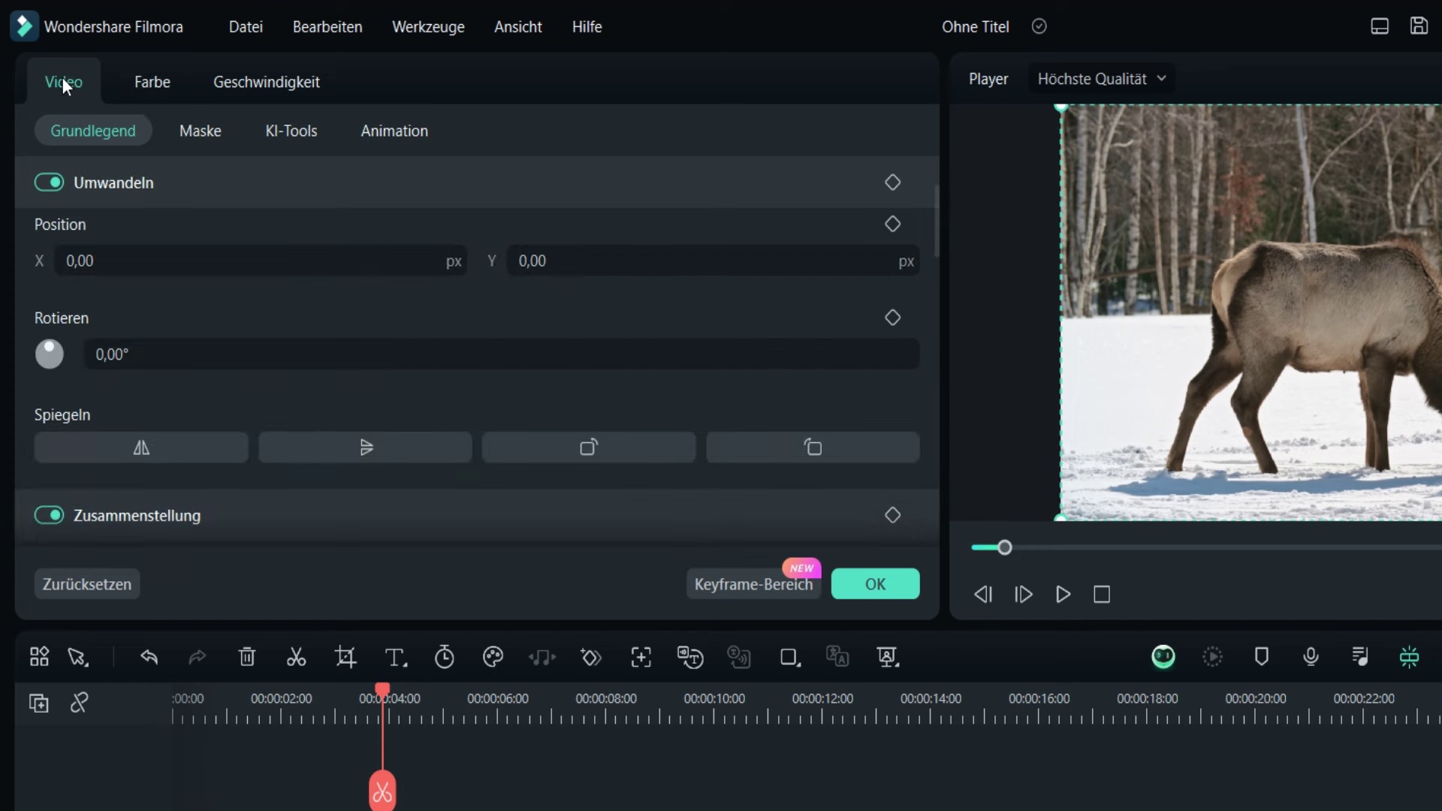
pyautogui.click(277, 128)
pyautogui.scroll(-5, 502, 411)
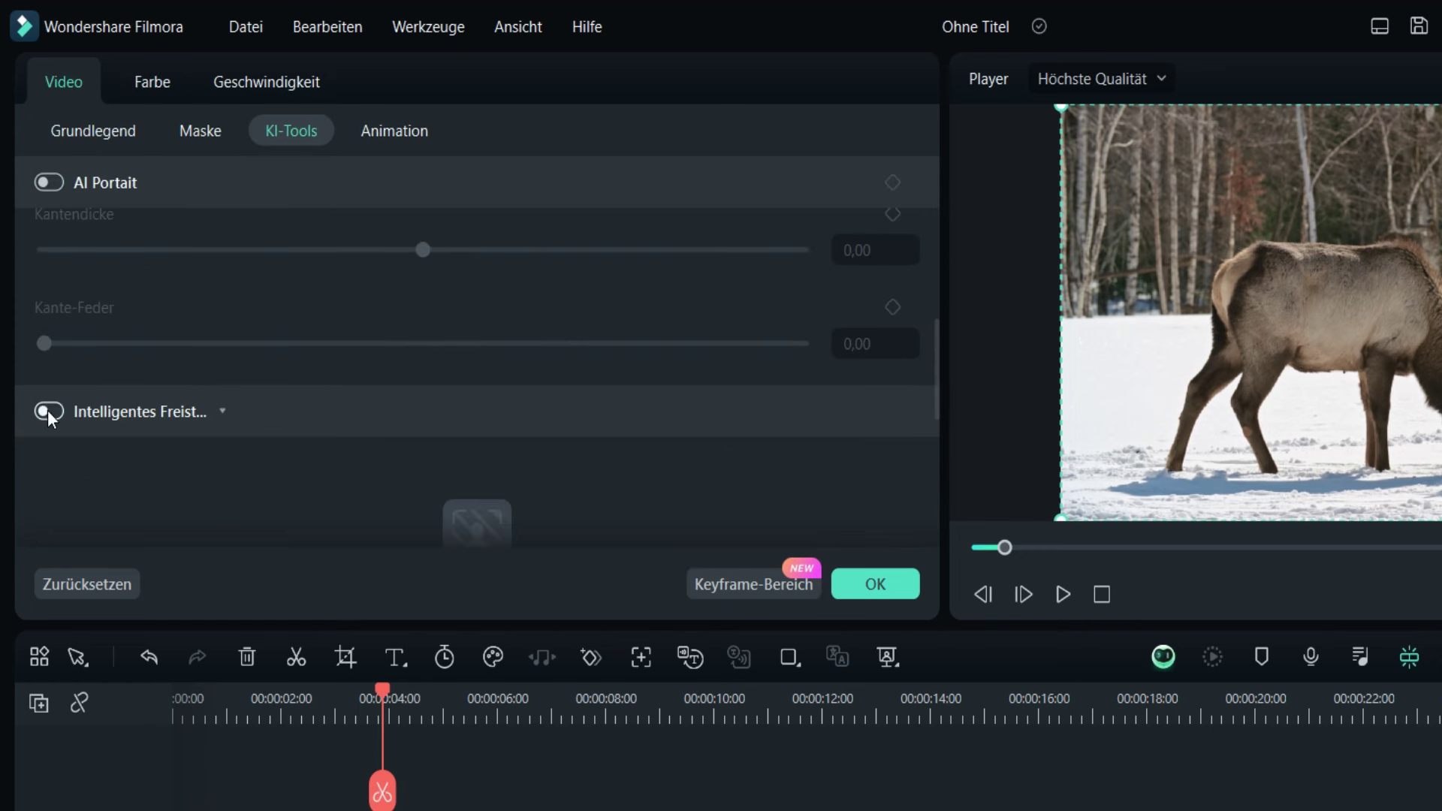
pyautogui.click(48, 410)
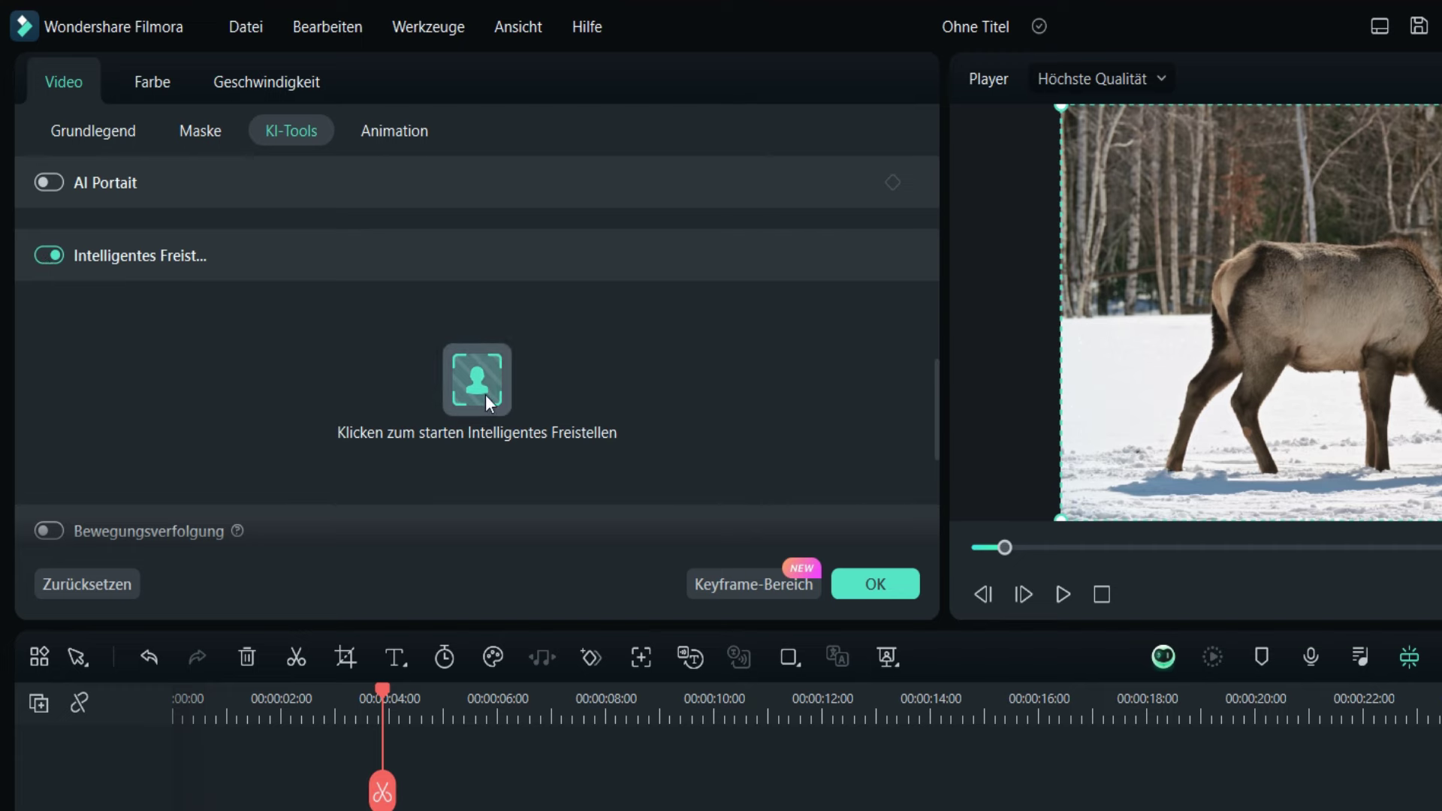
pyautogui.click(486, 381)
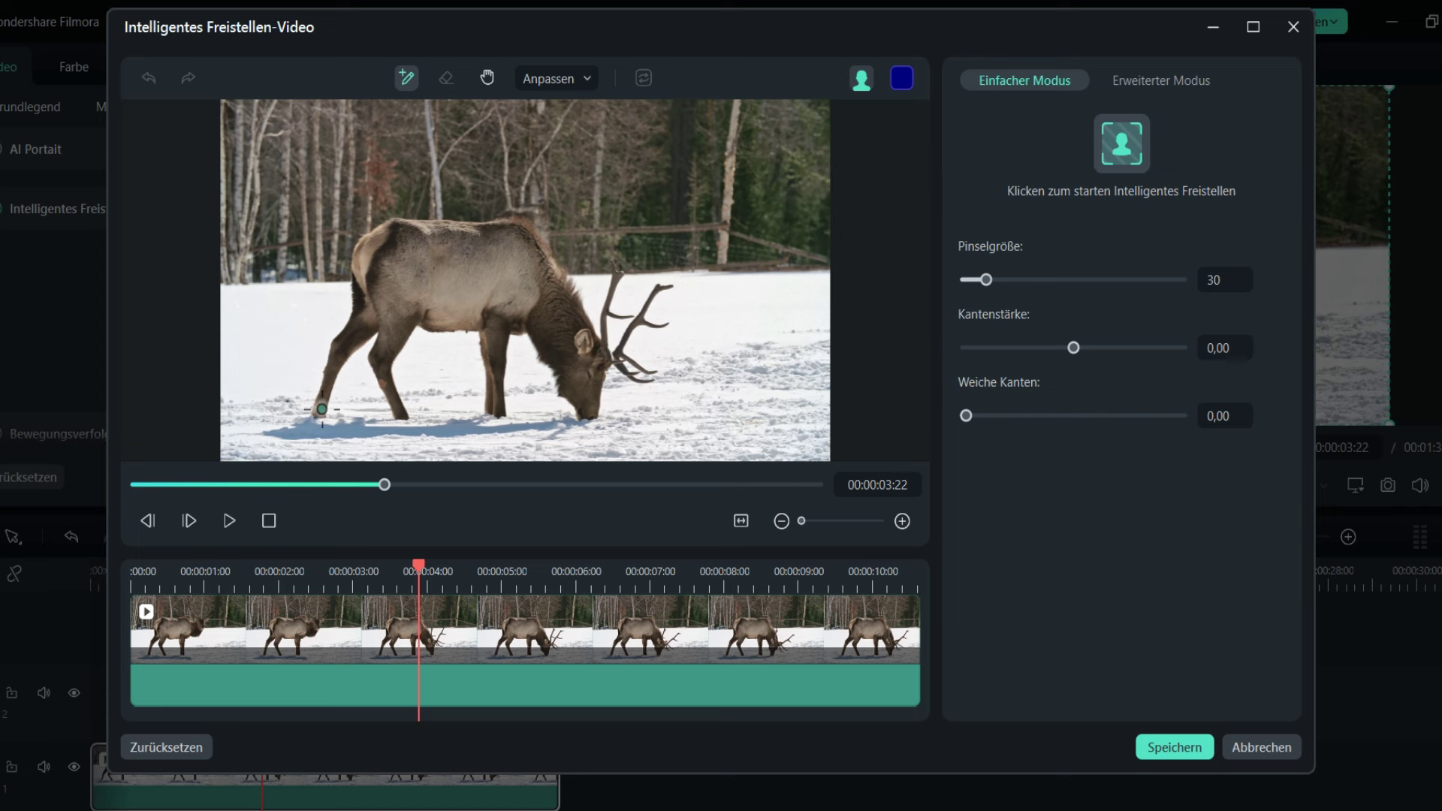
# - At the clip's first frame, brush over the elk to select it and erase the stray selection between its antlers
pyautogui.moveTo(419, 572); pyautogui.dragTo(91, 575)
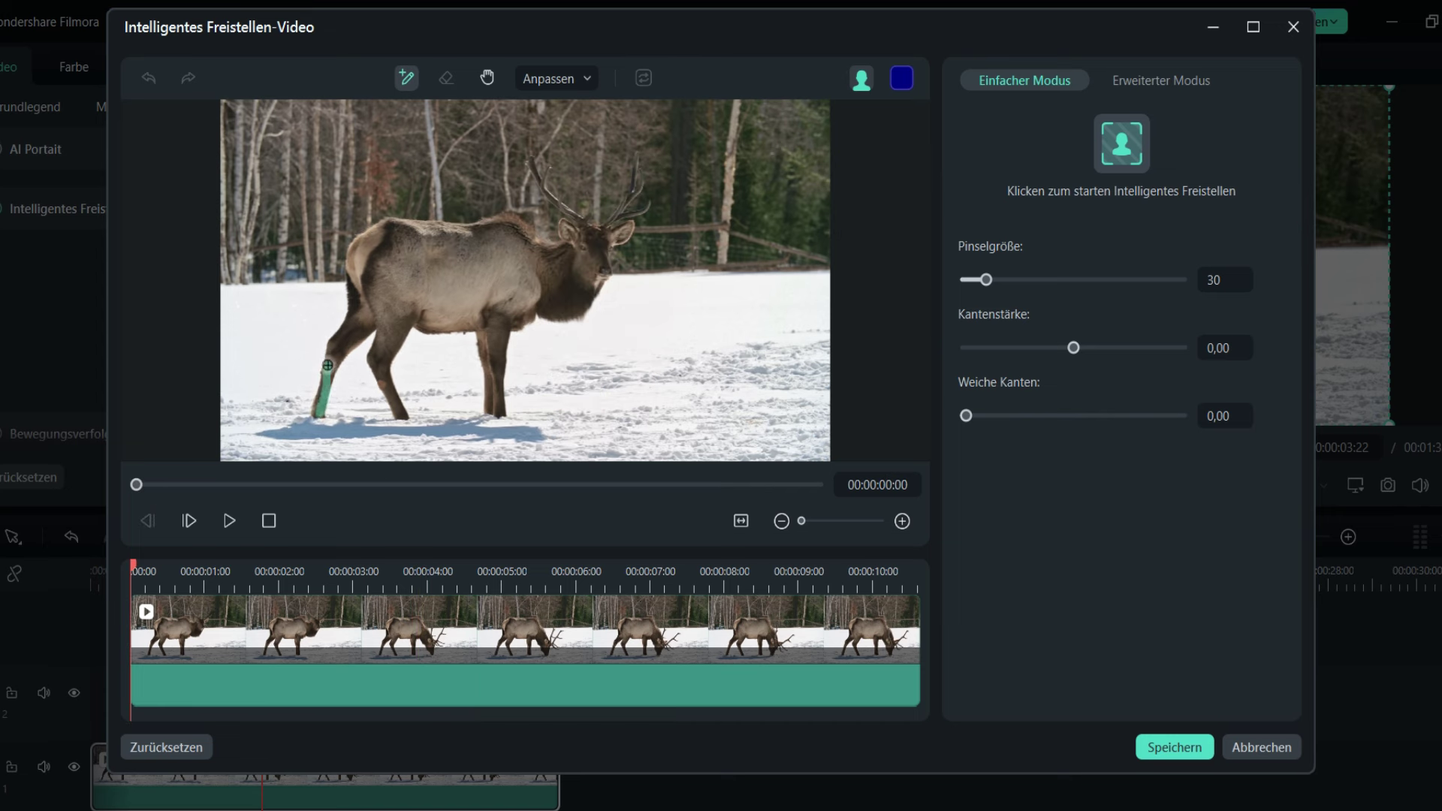
pyautogui.moveTo(328, 366)
pyautogui.mouseDown()
pyautogui.moveTo(379, 234)
pyautogui.moveTo(504, 236)
pyautogui.moveTo(556, 263)
pyautogui.moveTo(587, 236)
pyautogui.mouseUp()
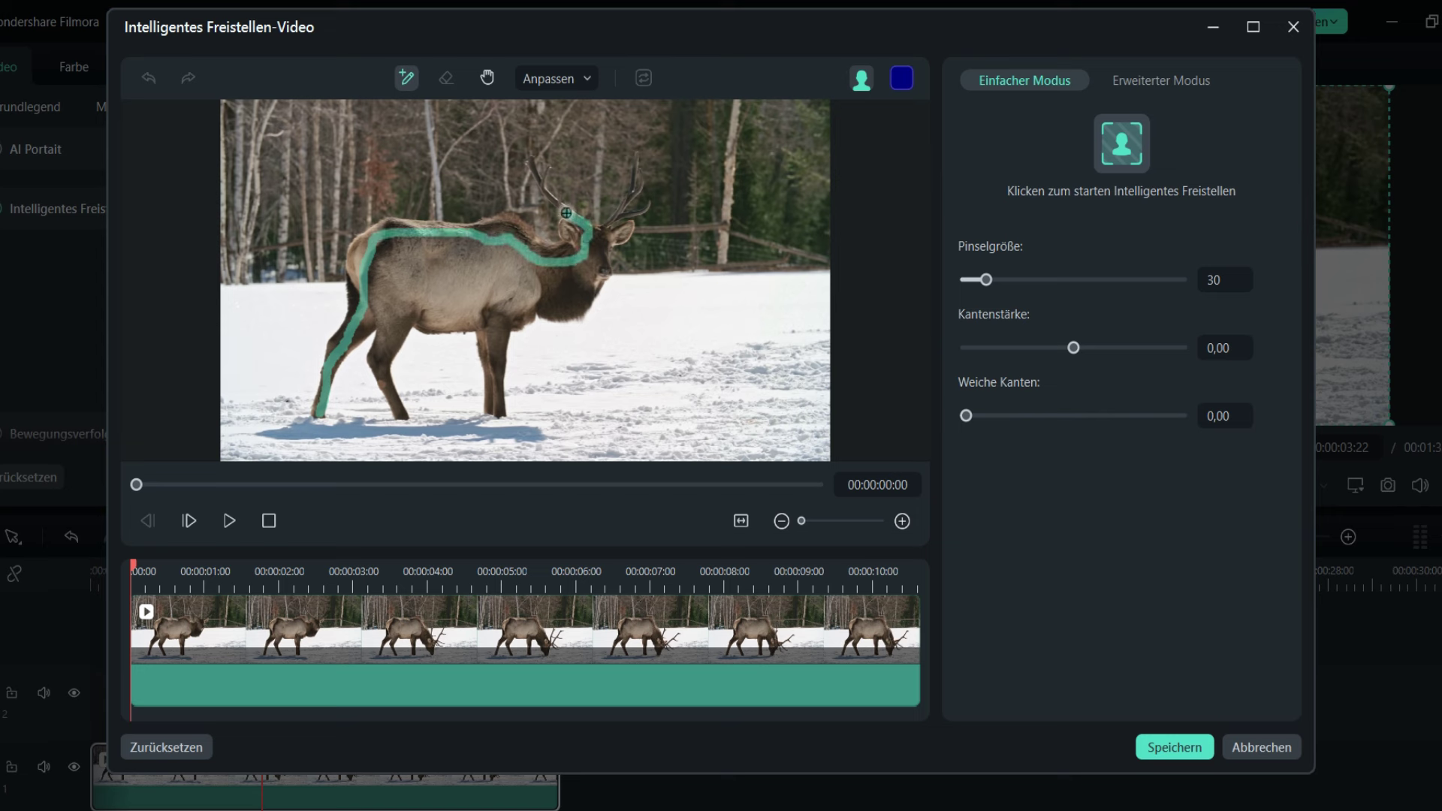
pyautogui.moveTo(543, 185)
pyautogui.mouseDown()
pyautogui.moveTo(605, 227)
pyautogui.moveTo(631, 194)
pyautogui.moveTo(583, 287)
pyautogui.moveTo(508, 306)
pyautogui.moveTo(491, 347)
pyautogui.moveTo(499, 401)
pyautogui.moveTo(483, 302)
pyautogui.moveTo(421, 306)
pyautogui.moveTo(391, 340)
pyautogui.mouseUp()
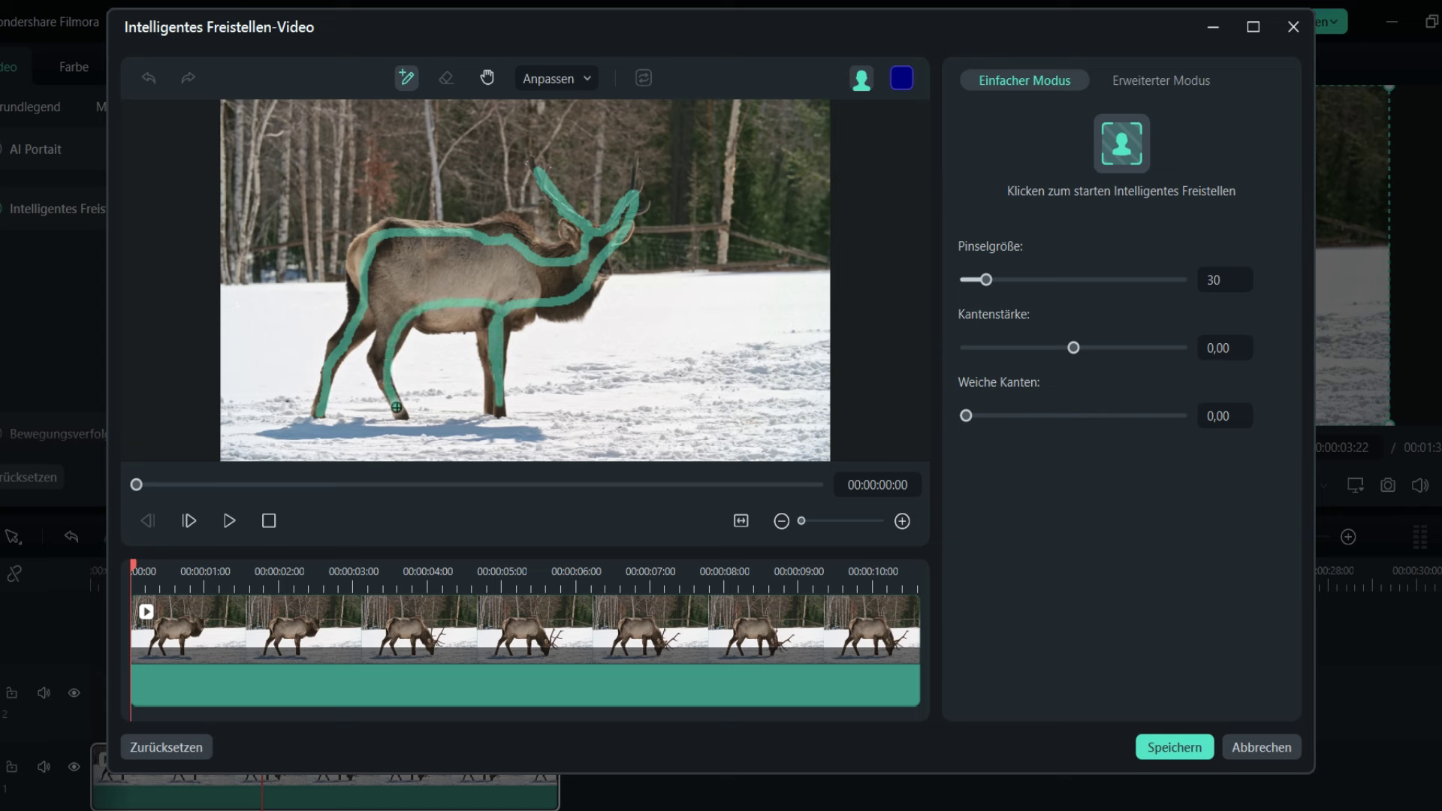
pyautogui.moveTo(396, 407); pyautogui.dragTo(396, 407)
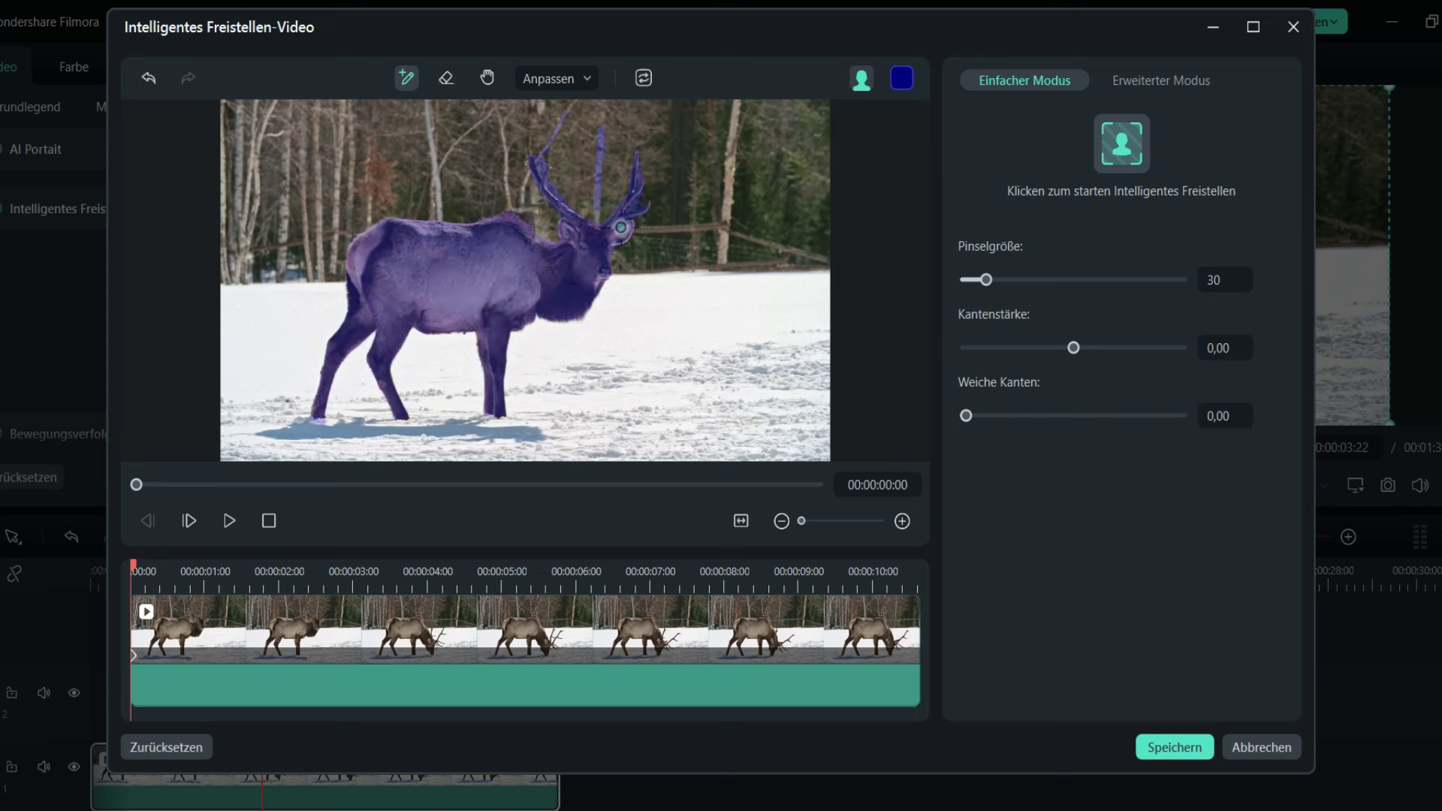
pyautogui.click(446, 78)
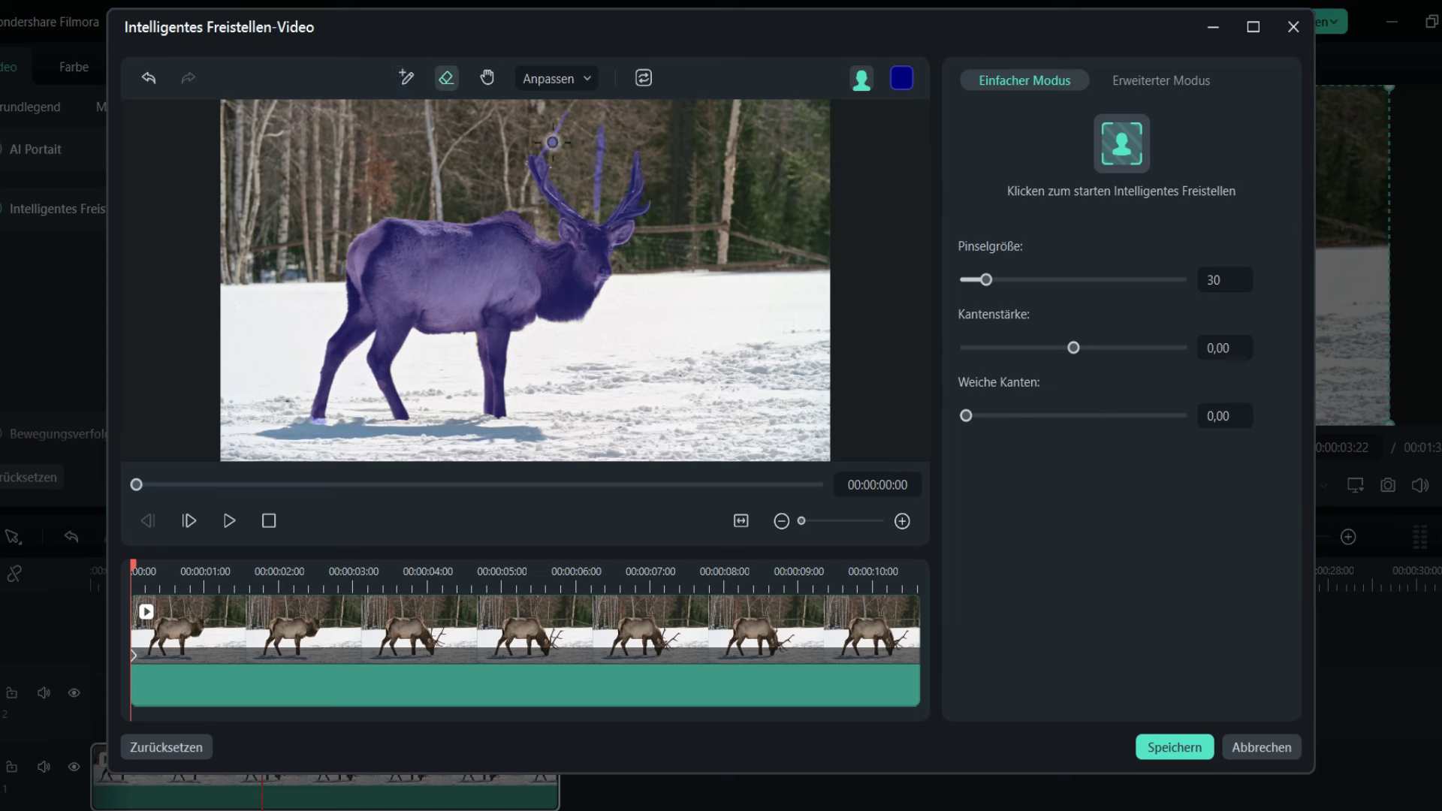
pyautogui.moveTo(601, 134); pyautogui.dragTo(590, 193)
# - Invert the elk selection and restore it, and preview the cutout on the transparency grid before returning to the alpha overlay
pyautogui.click(645, 78)
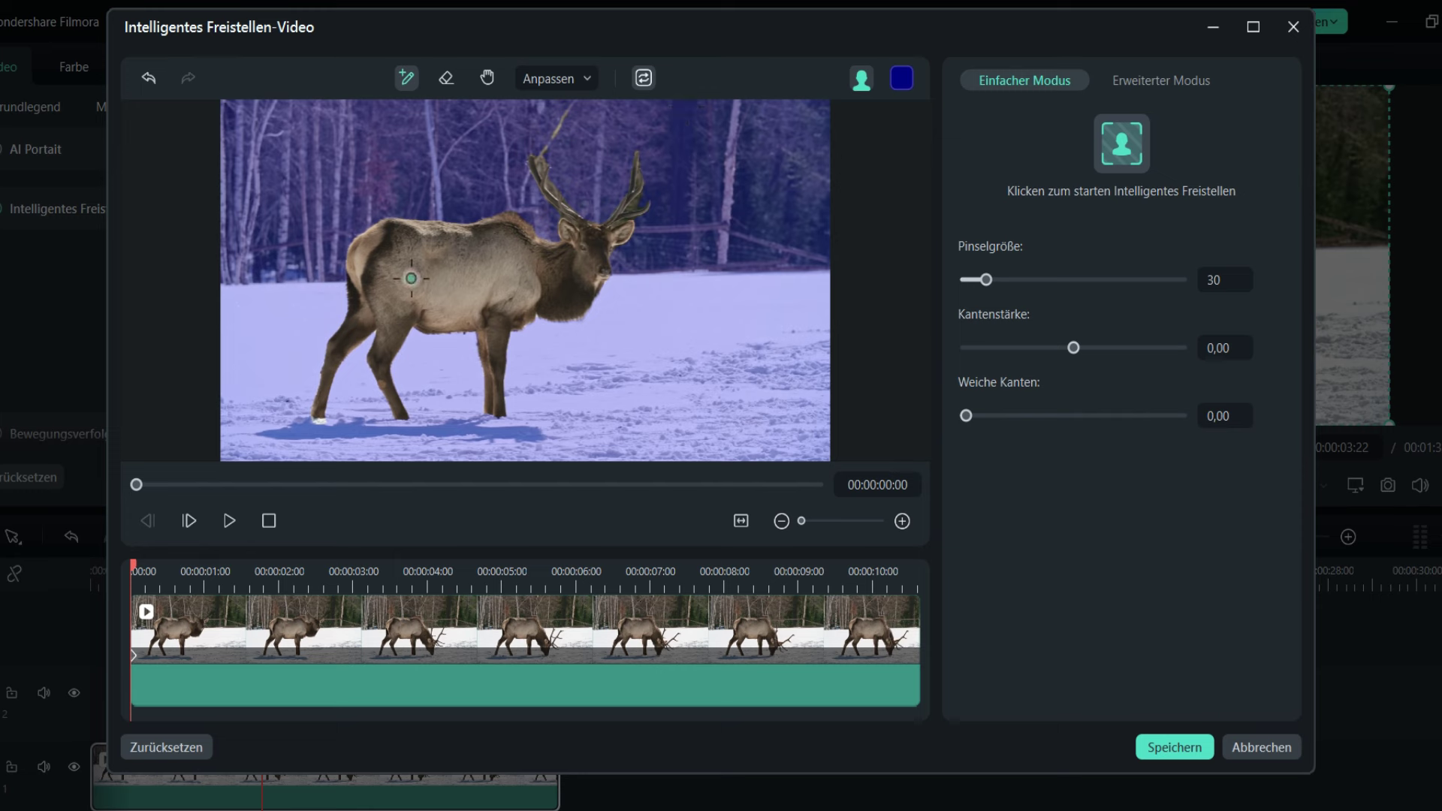
pyautogui.click(645, 77)
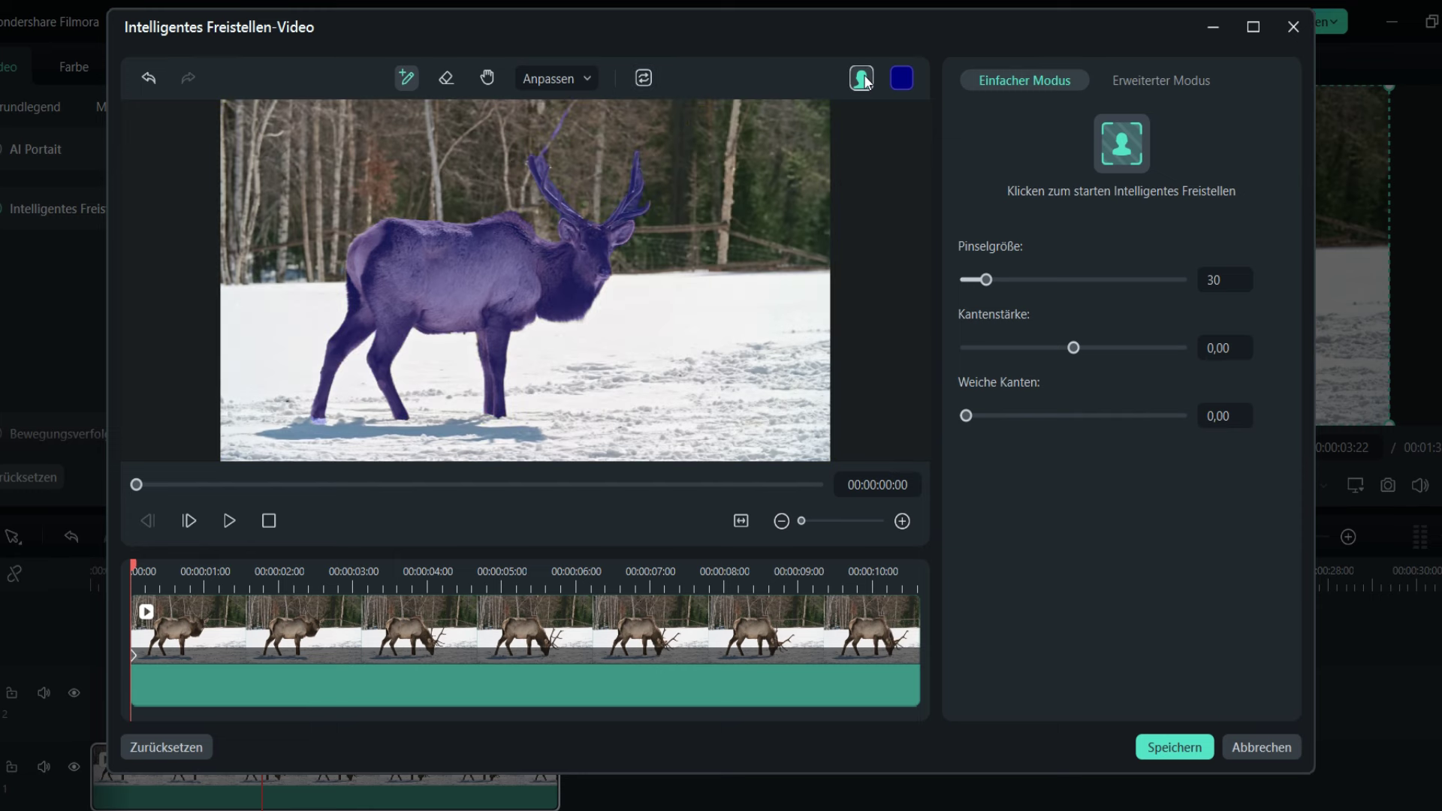
pyautogui.moveTo(862, 78)
pyautogui.click(889, 151)
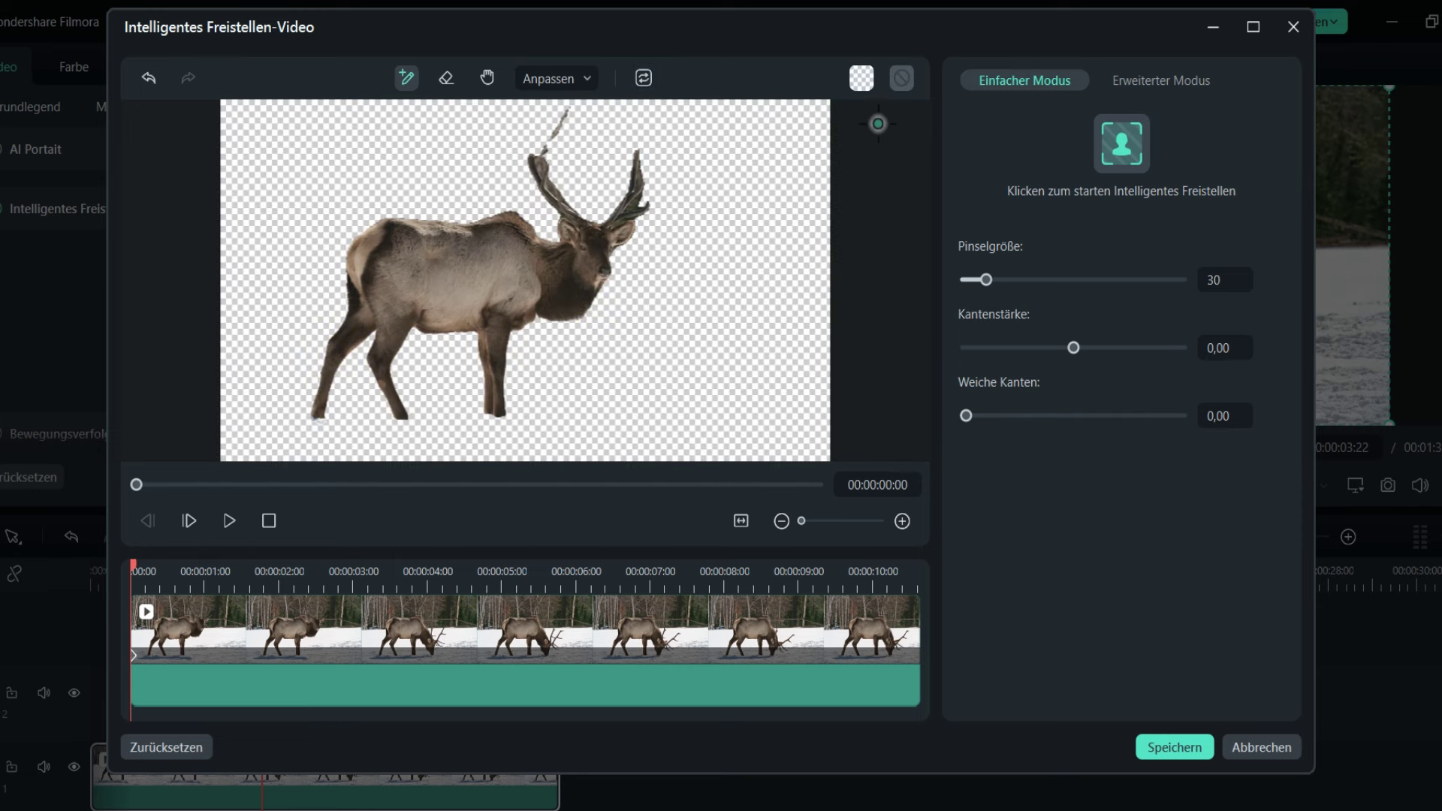
pyautogui.moveTo(853, 79)
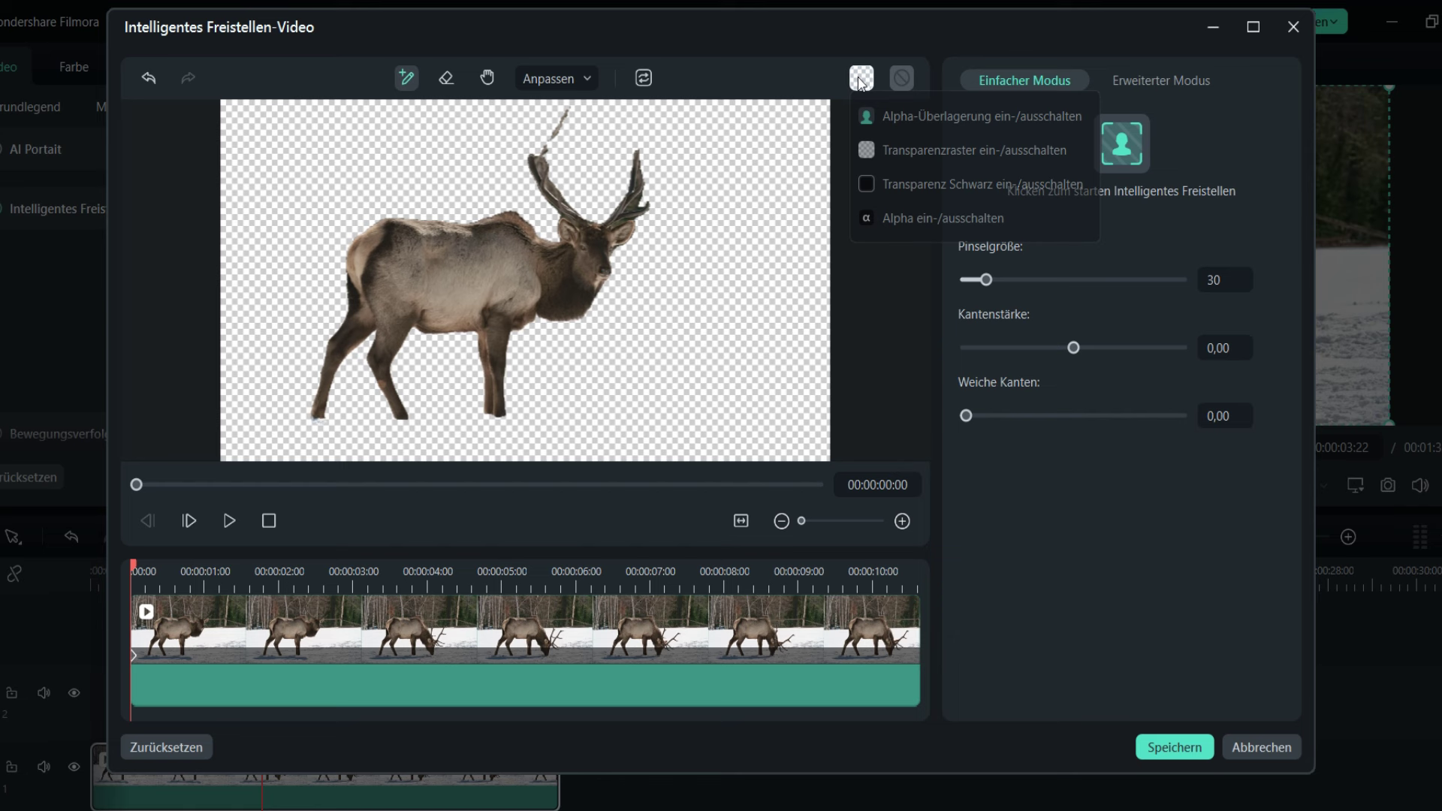
pyautogui.click(886, 115)
pyautogui.click(901, 83)
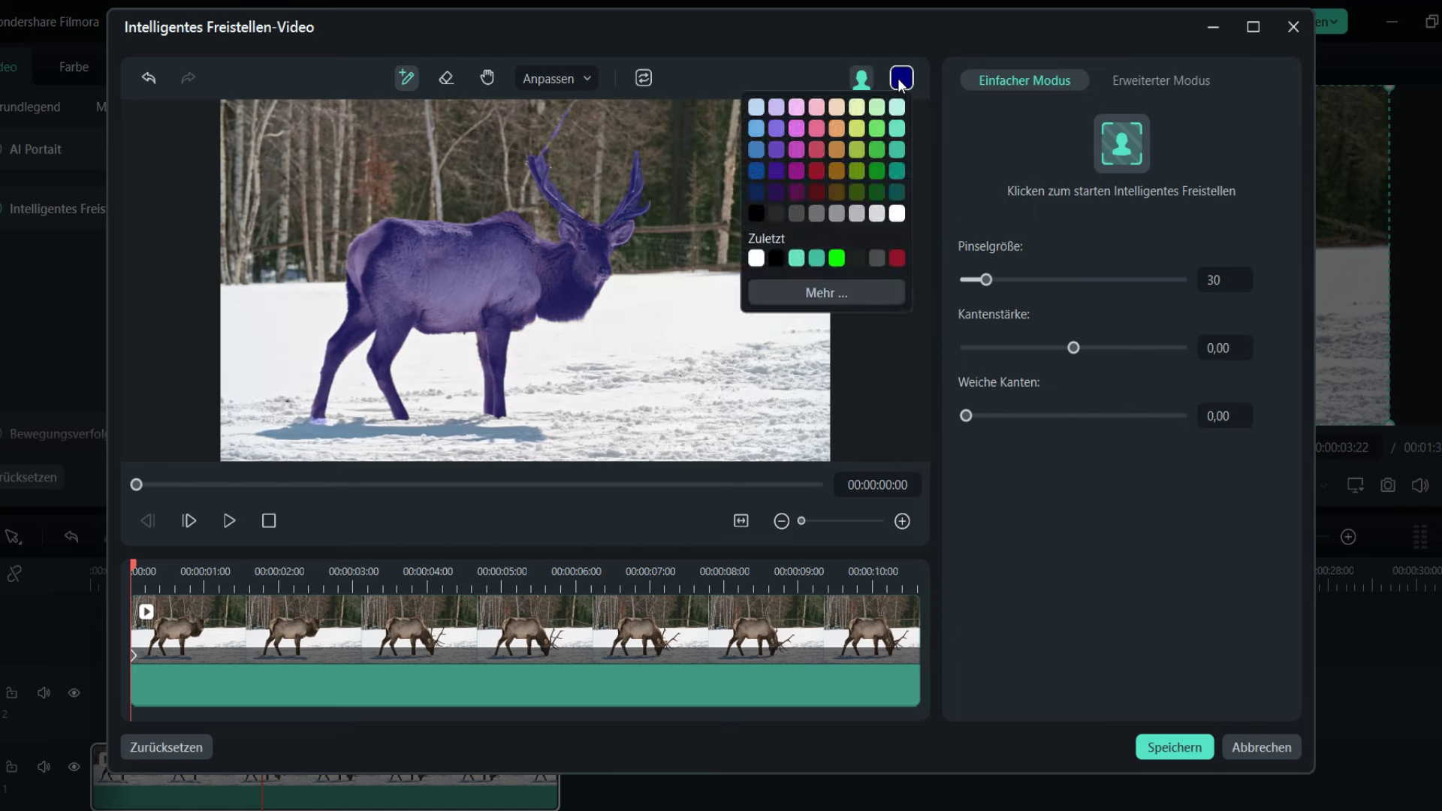
pyautogui.click(901, 79)
pyautogui.click(898, 78)
pyautogui.click(1095, 502)
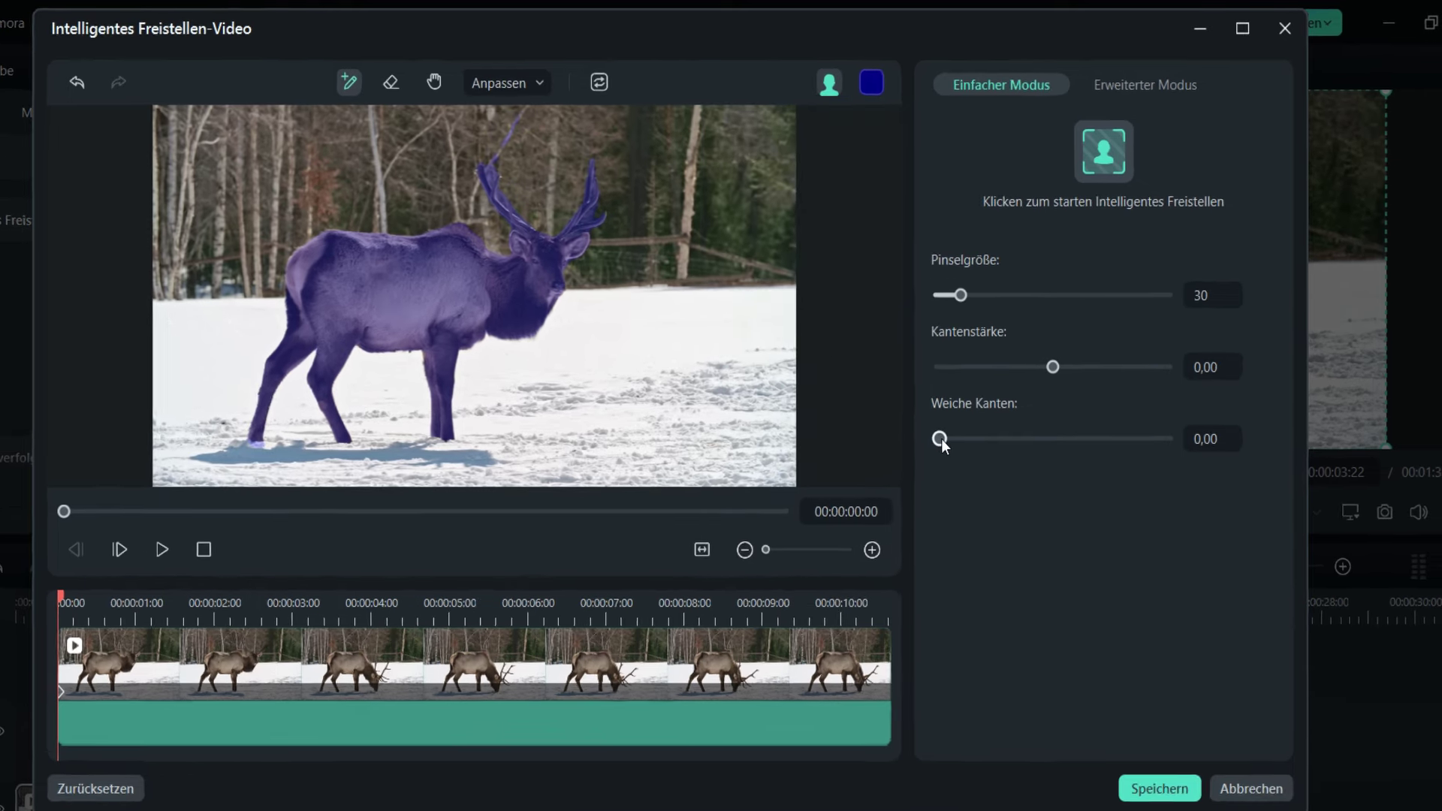
# - Set the cutout's Weiche Kanten to 0,28 and its Kantenstärke to 0,93
pyautogui.moveTo(964, 415); pyautogui.dragTo(975, 416)
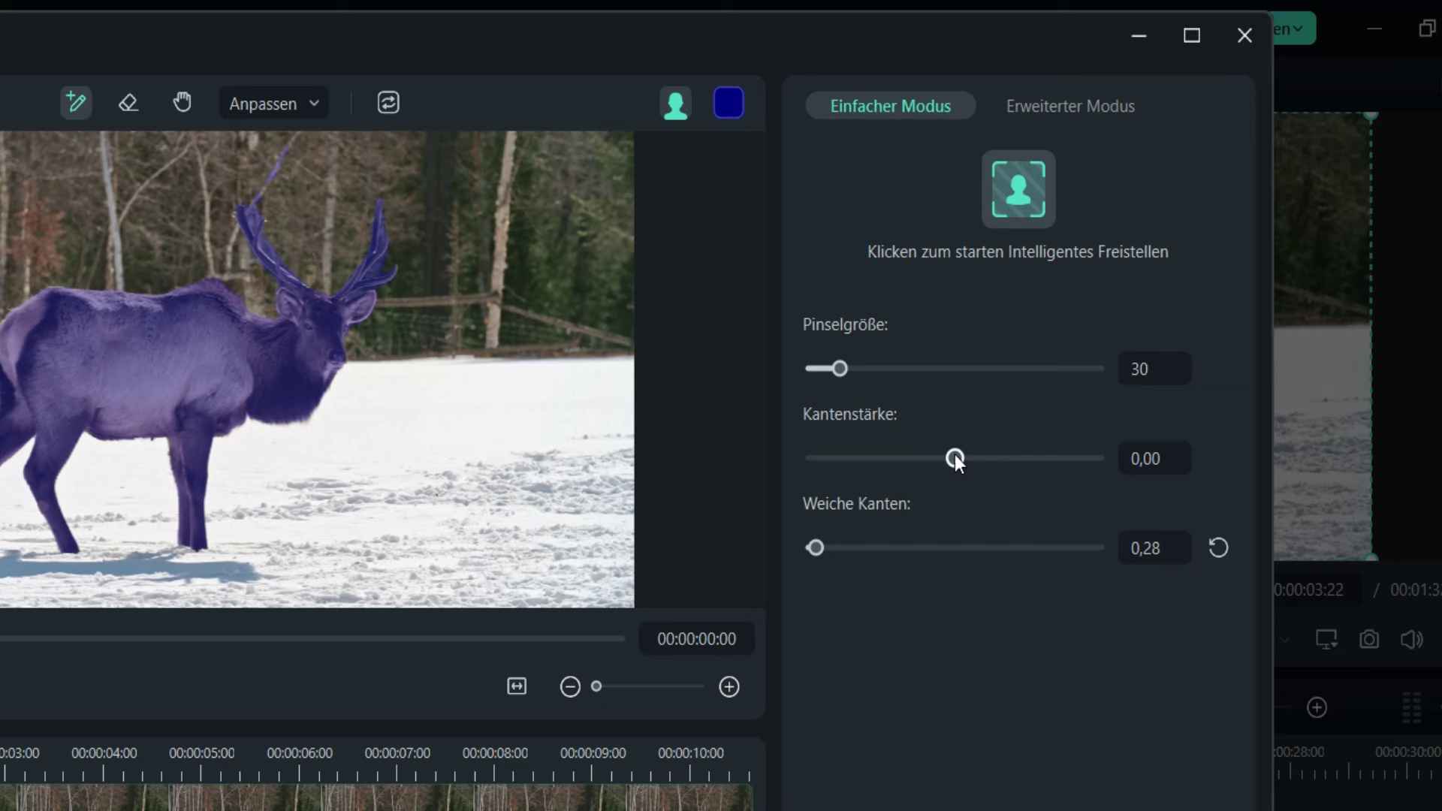
pyautogui.moveTo(954, 457)
pyautogui.mouseDown()
pyautogui.moveTo(1020, 454)
pyautogui.moveTo(957, 456)
pyautogui.mouseUp()
pyautogui.moveTo(1131, 456); pyautogui.dragTo(1171, 454)
# - Switch the cutout to Erweiterter Modus, track the elk in both directions through the clip, and save the cutout
pyautogui.click(1051, 109)
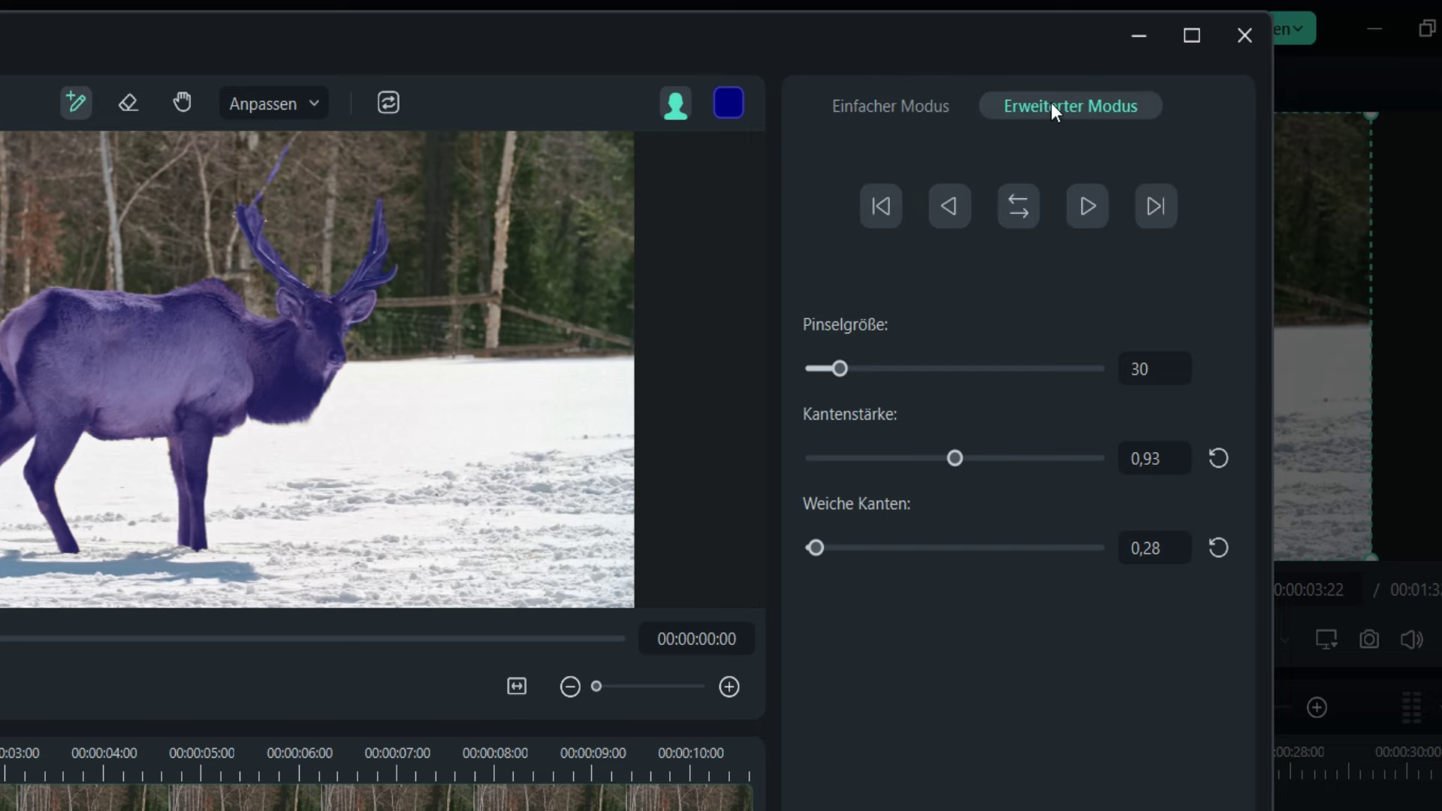
pyautogui.click(1014, 206)
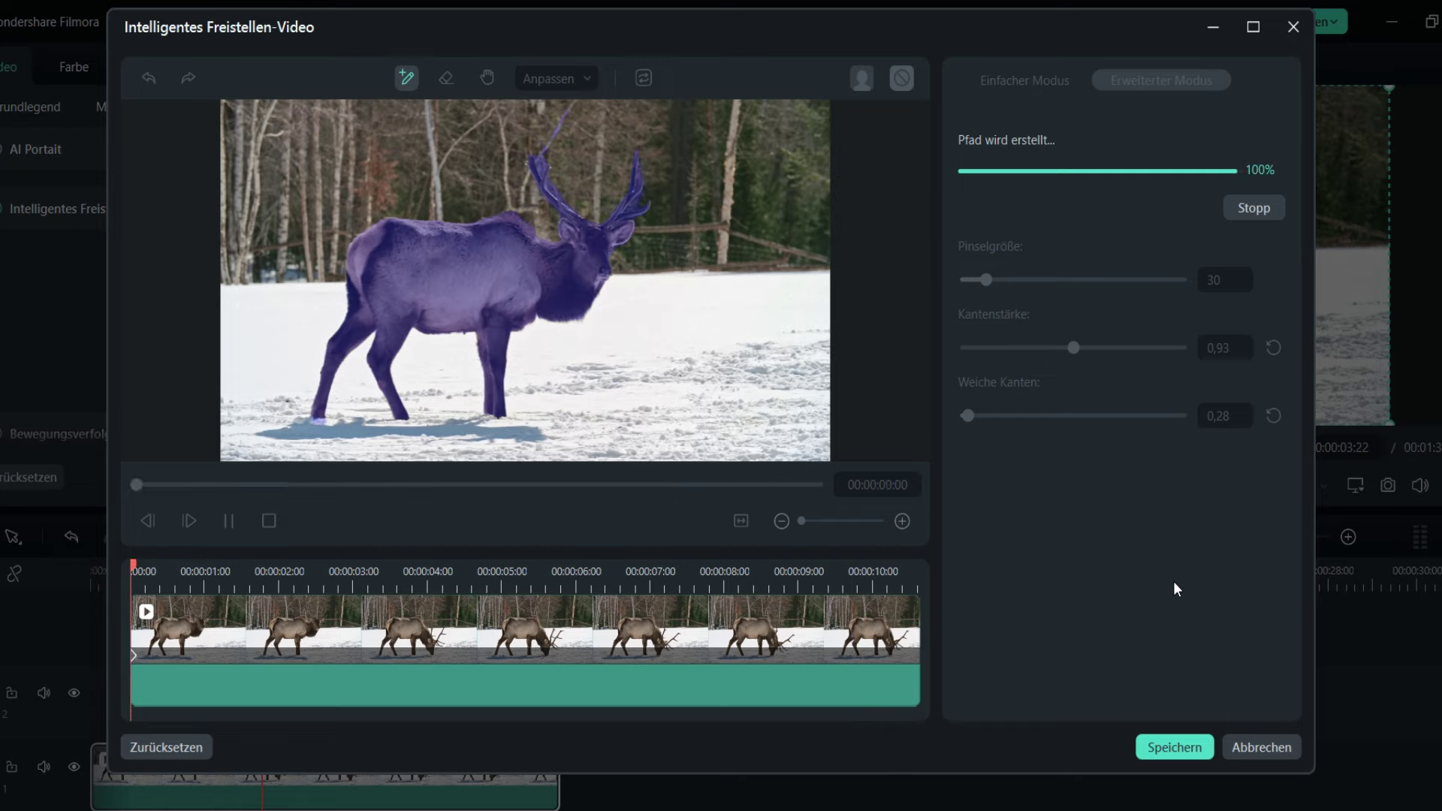
pyautogui.click(1142, 742)
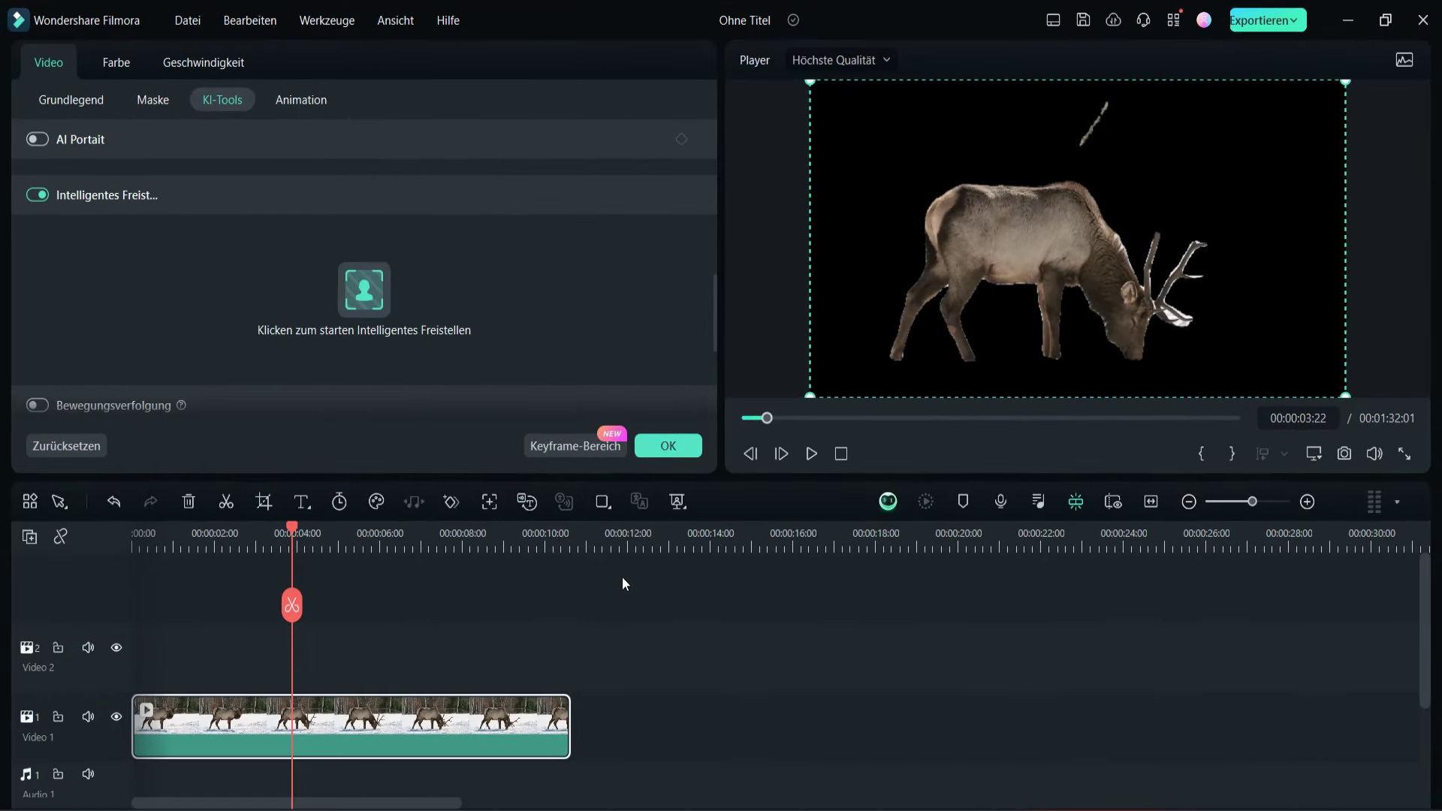
# - Move the elk clip to Video 2, place the forest clip beneath it at the start of Video 1, and return the playhead to the beginning
pyautogui.moveTo(623, 544); pyautogui.dragTo(394, 549)
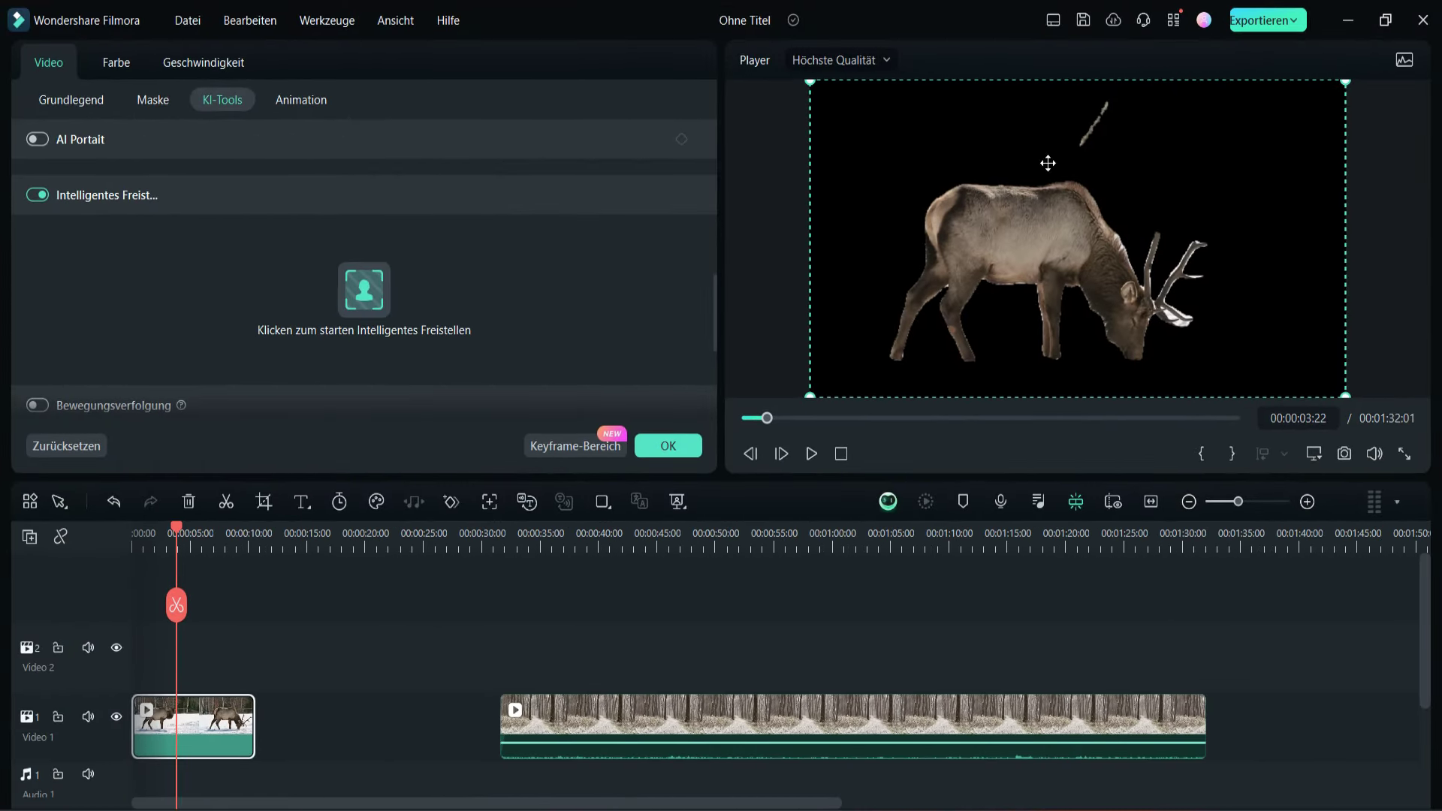
pyautogui.moveTo(199, 724); pyautogui.dragTo(199, 655)
pyautogui.moveTo(736, 725); pyautogui.dragTo(369, 724)
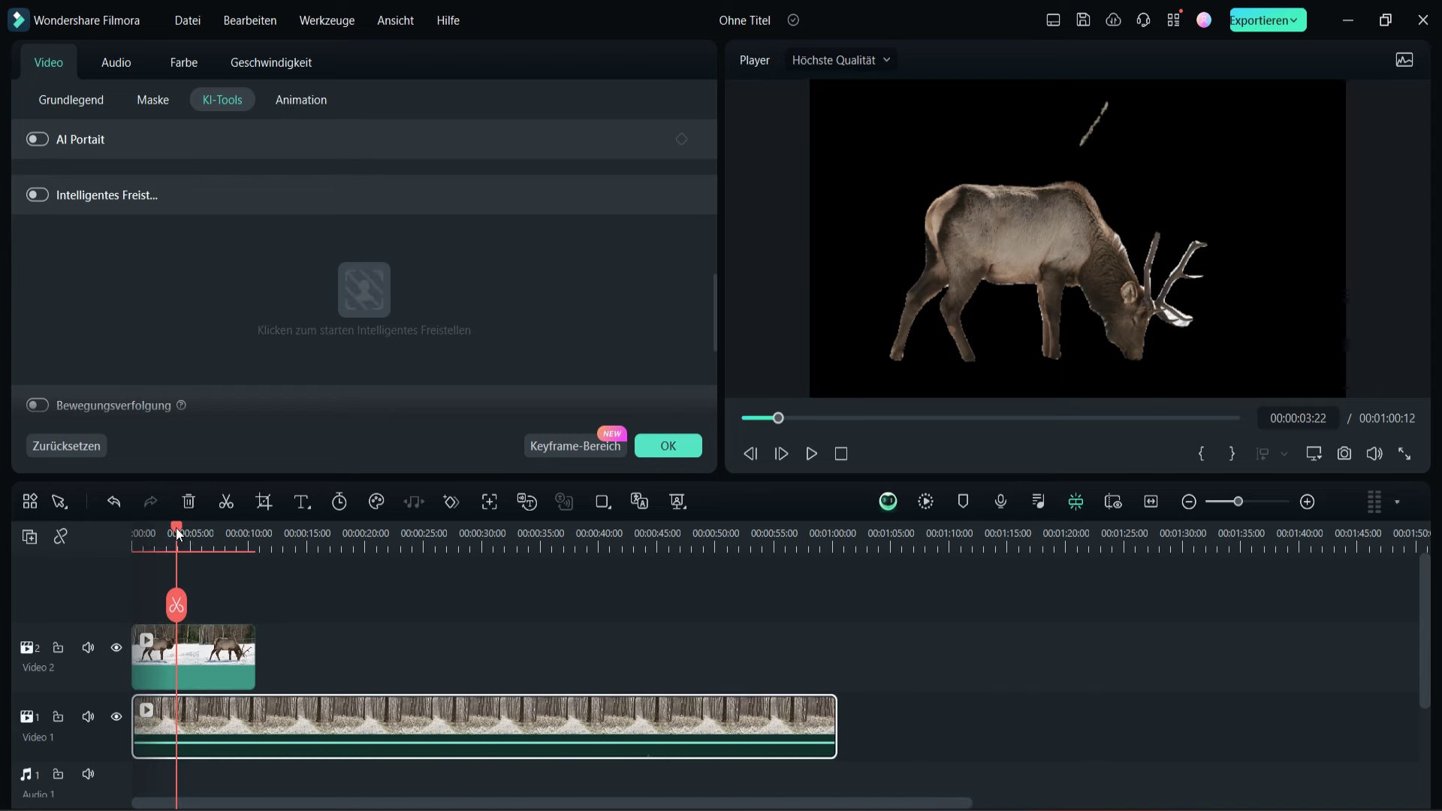
pyautogui.moveTo(179, 534); pyautogui.dragTo(116, 526)
pyautogui.scroll(3, 221, 541)
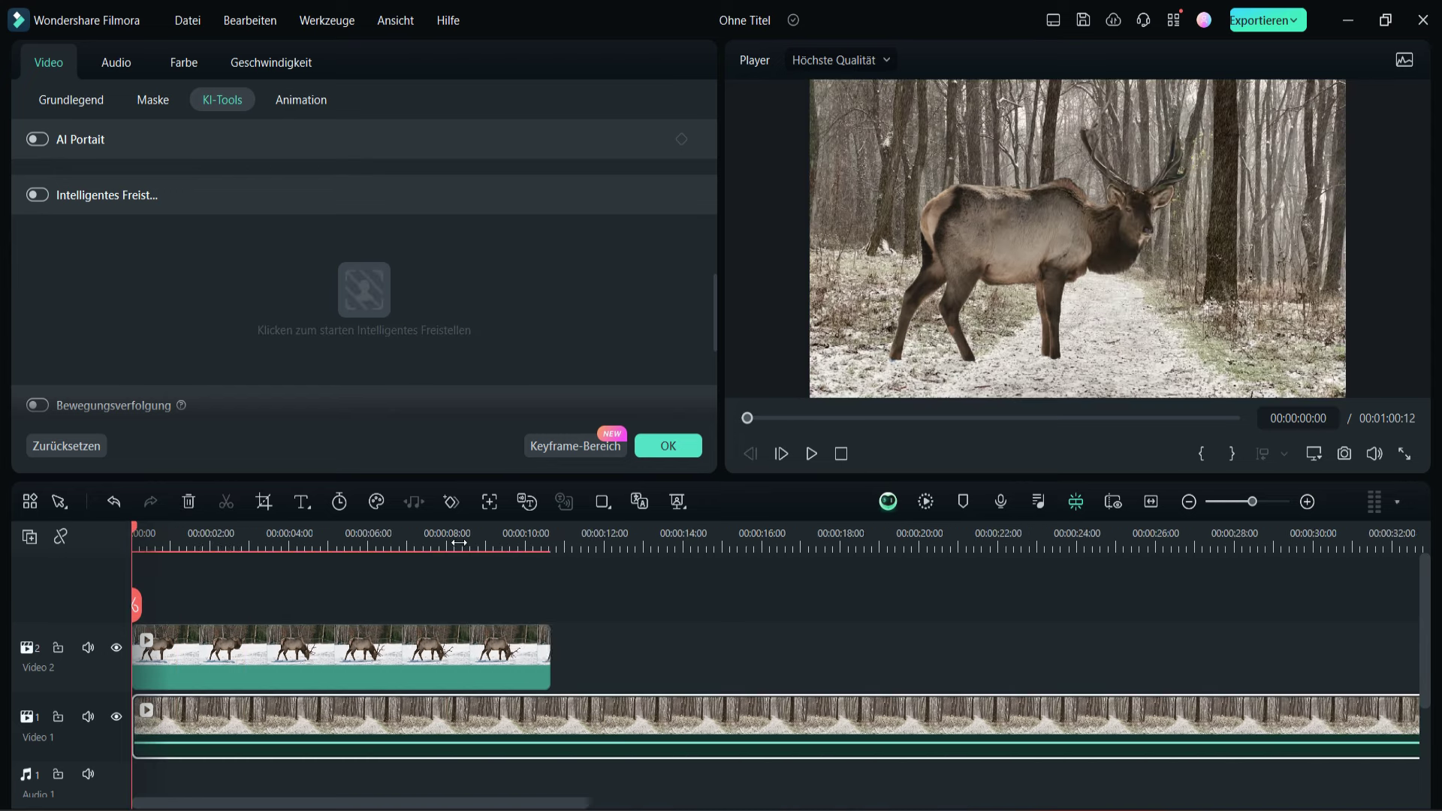
# - Reposition the cut-out elk slightly lower over the forest path and play the composite
pyautogui.click(976, 228)
pyautogui.moveTo(1005, 225); pyautogui.dragTo(1032, 267)
pyautogui.click(814, 454)
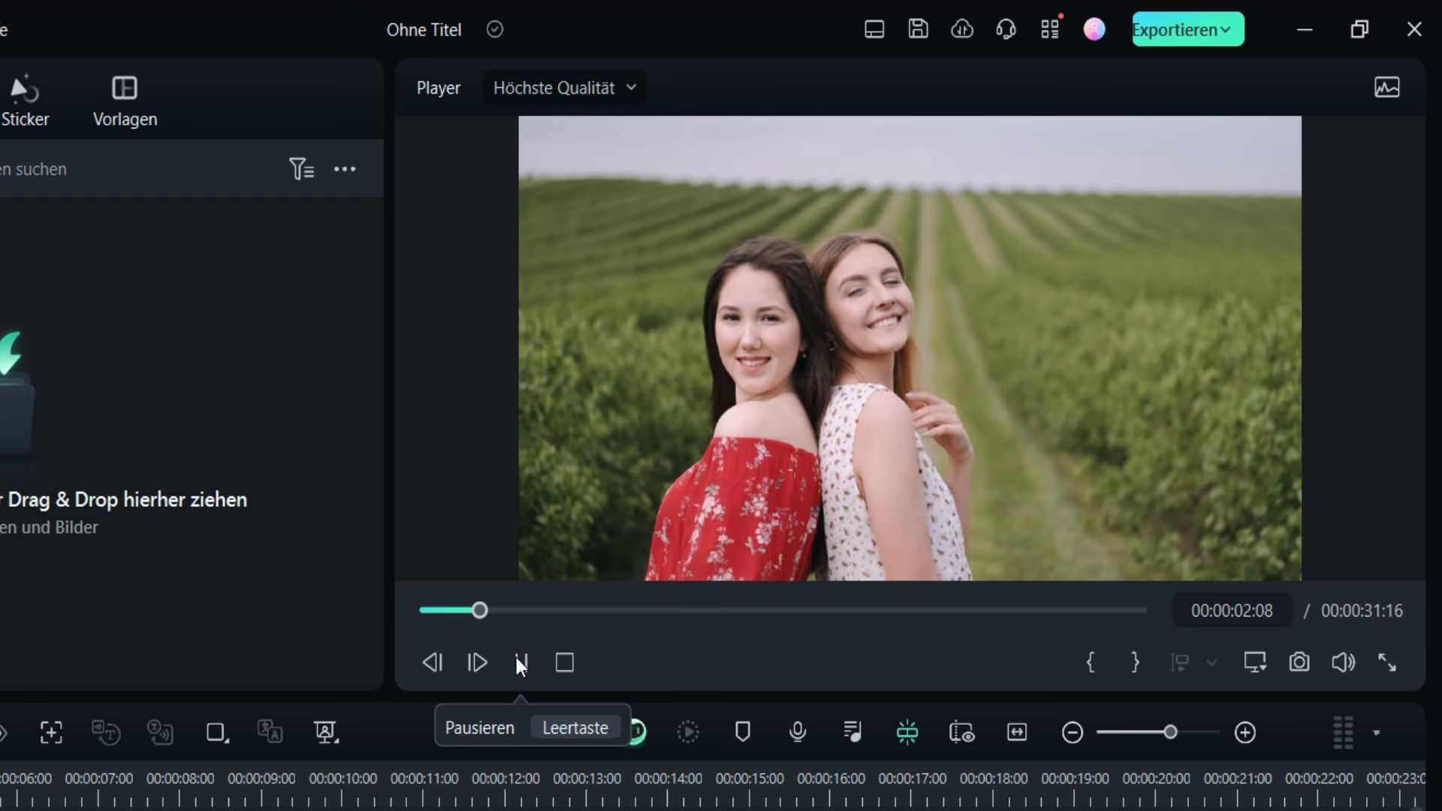
# - Stop playback and enable AI Portait on the clip of the two women to remove its background
pyautogui.click(517, 658)
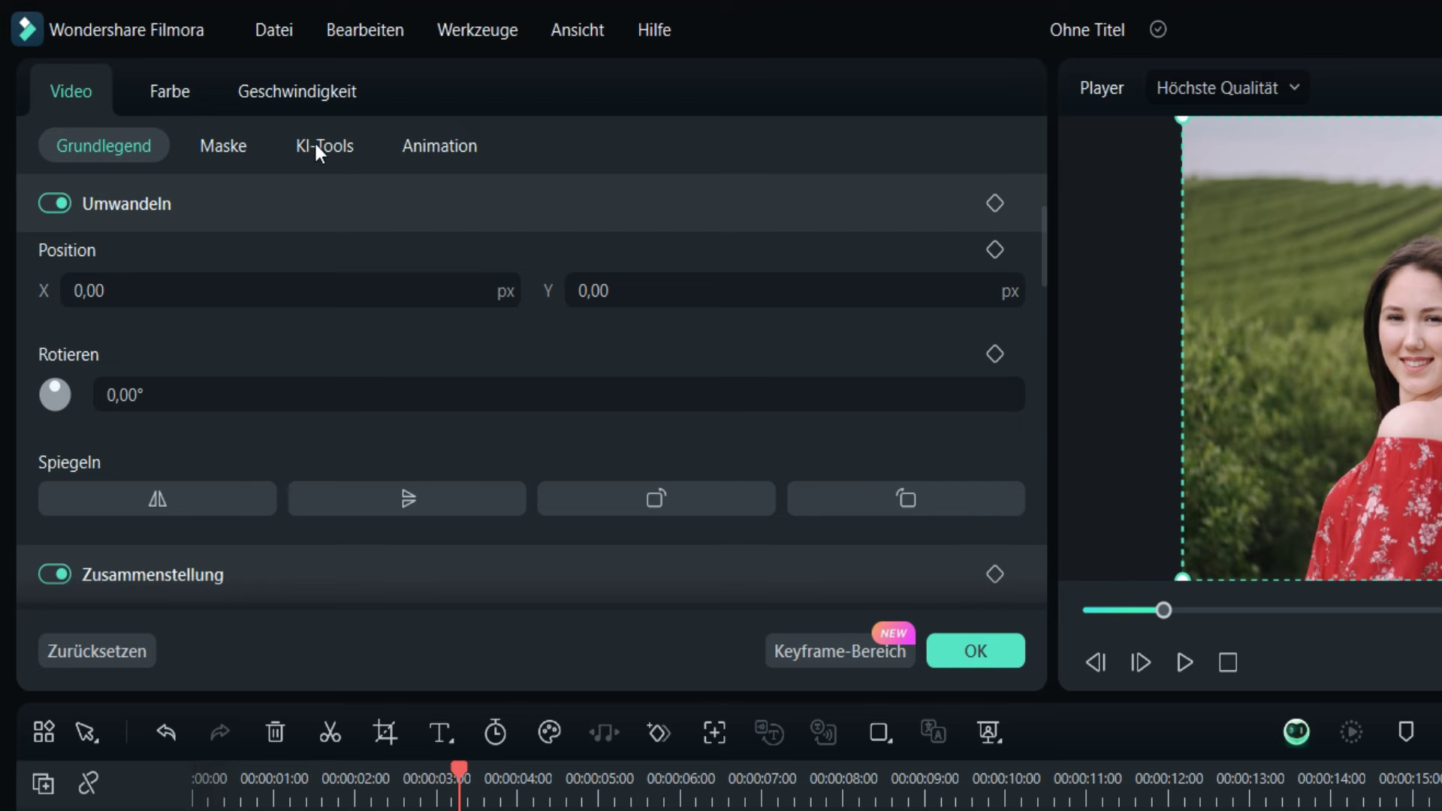
pyautogui.click(315, 148)
pyautogui.scroll(-6, 887, 405)
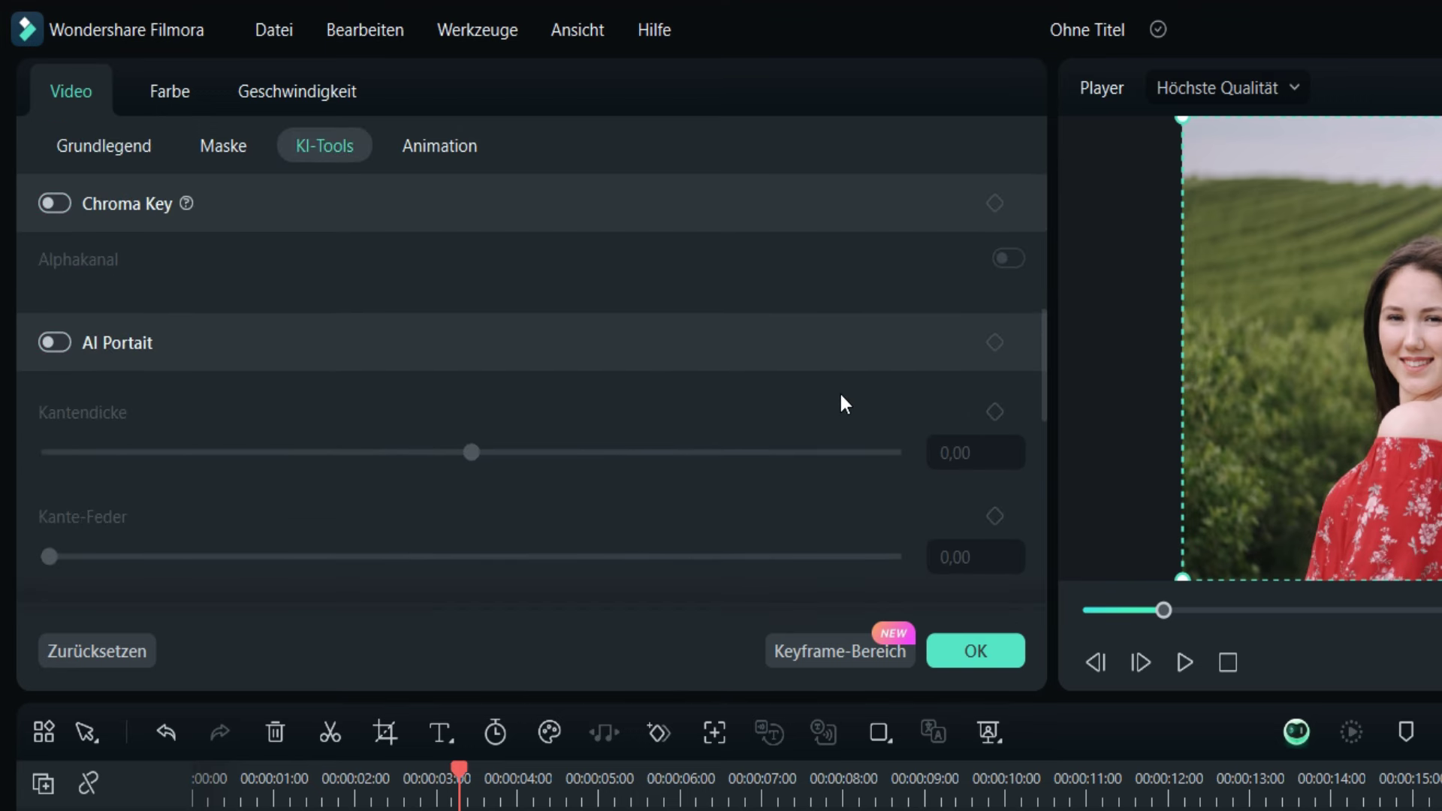
pyautogui.click(53, 343)
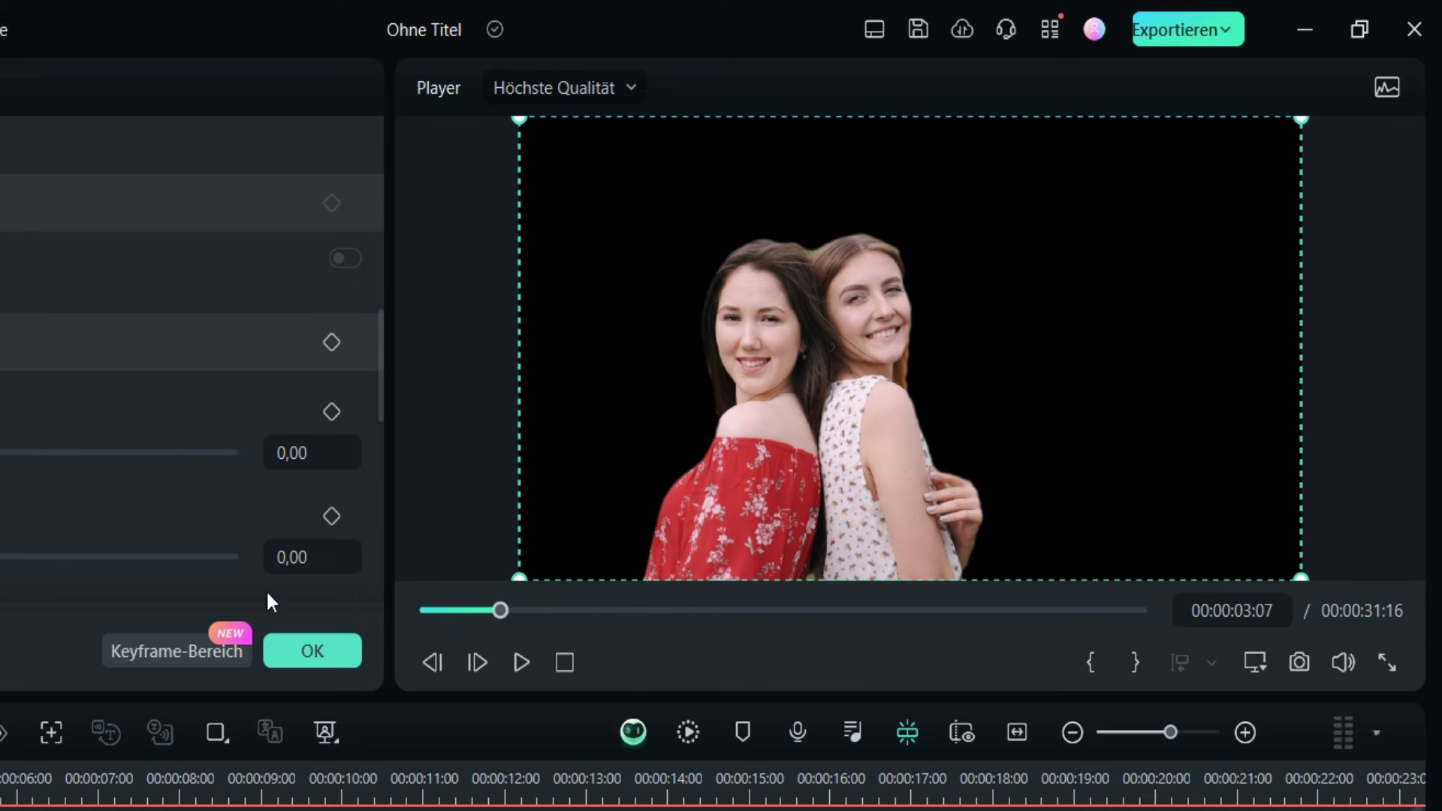
# - Preview the portrait cutout, set its Kantendicke to 4,00 and Kante-Feder to 1,00, and confirm the settings
pyautogui.click(523, 664)
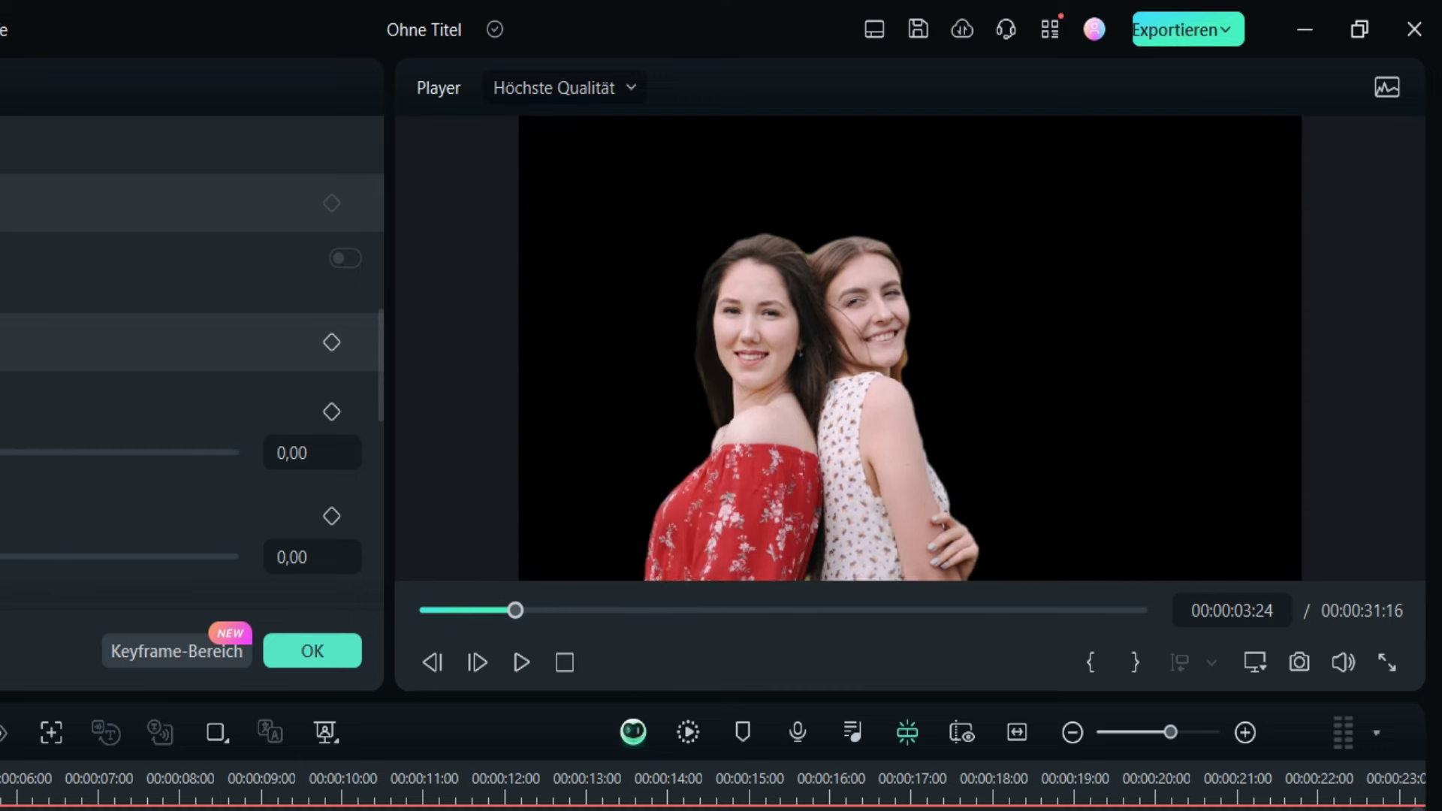
pyautogui.moveTo(281, 414); pyautogui.dragTo(431, 398)
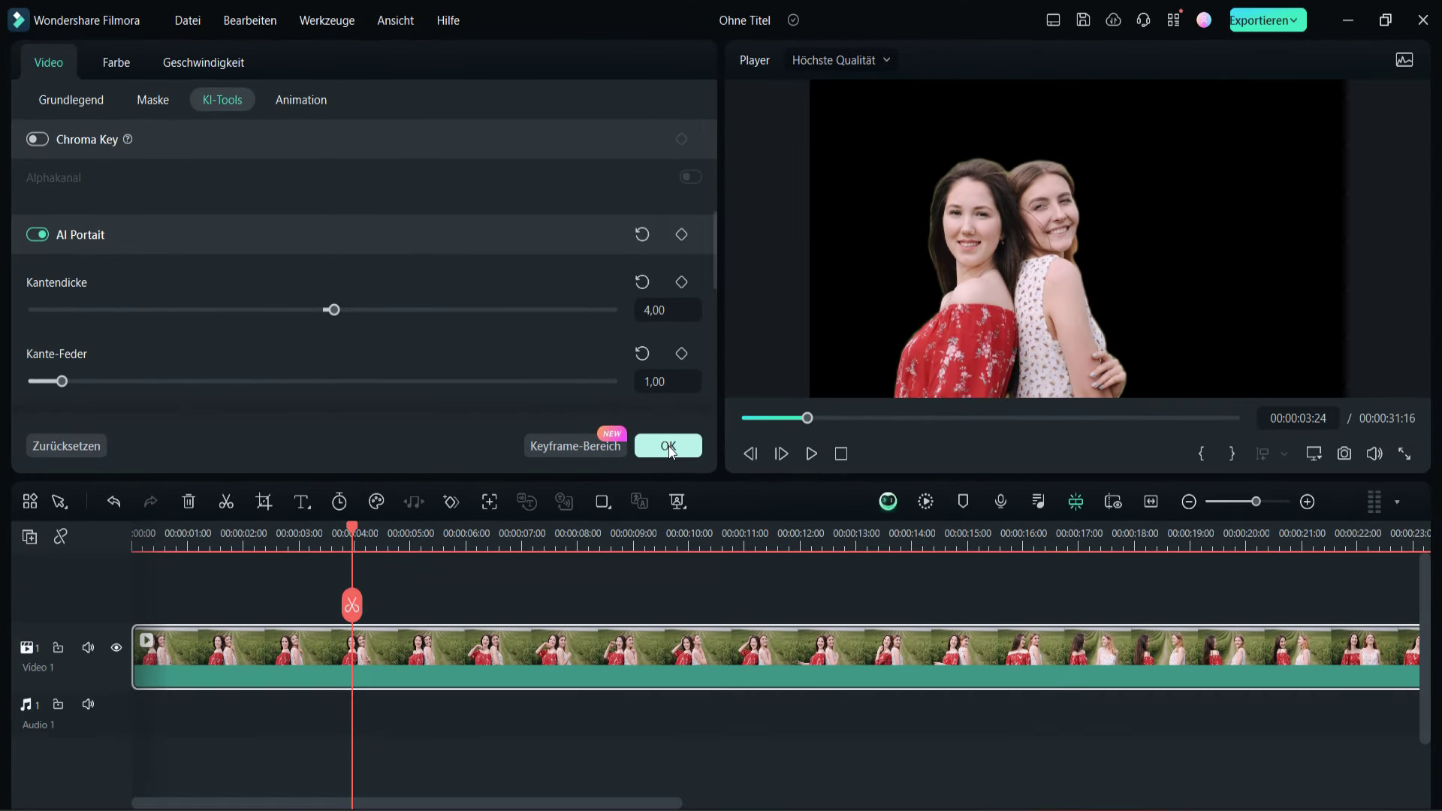
pyautogui.click(669, 447)
# - Place the stock clip of cows in a field beneath the women on Video 1 and play the composite from the beginning
pyautogui.click(137, 67)
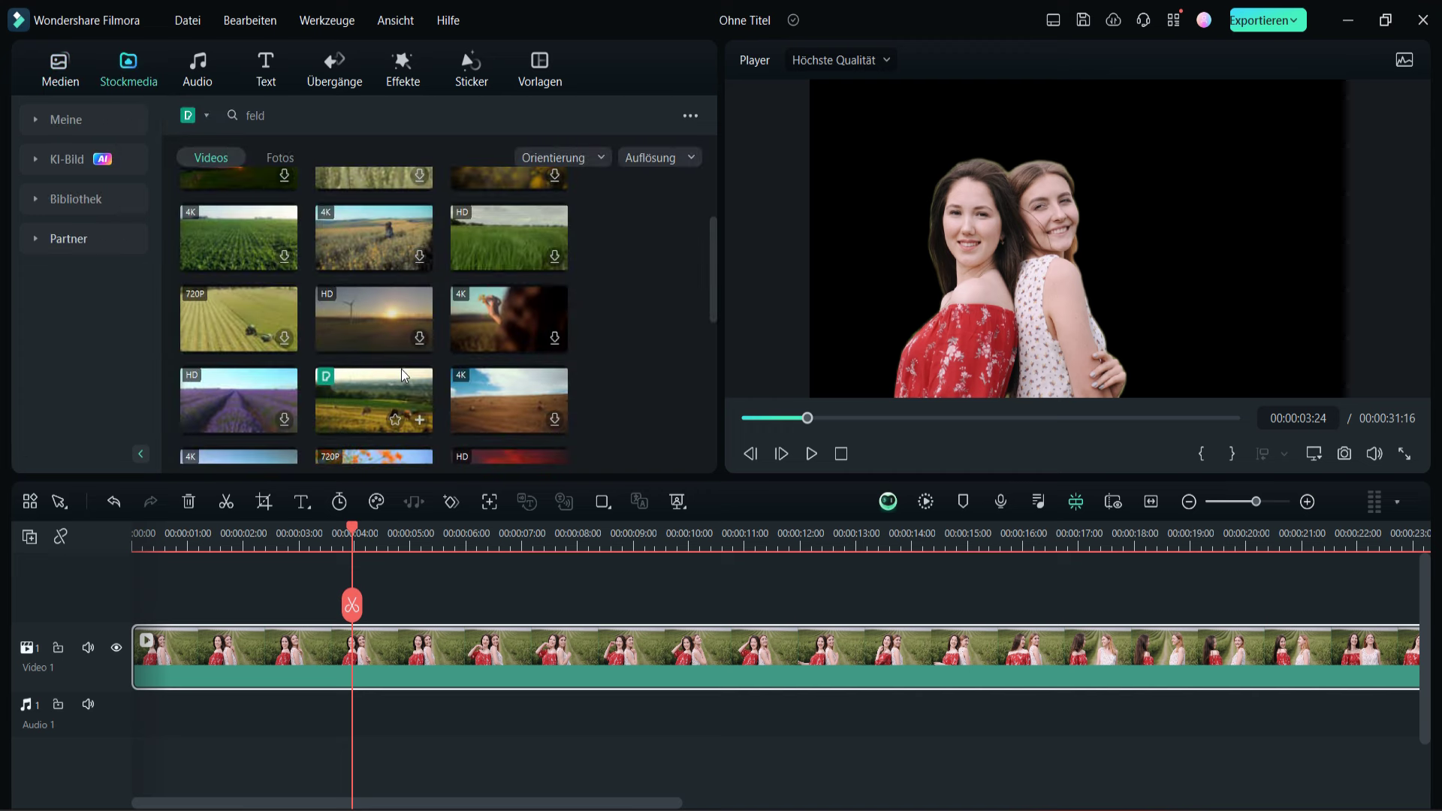
pyautogui.moveTo(390, 409); pyautogui.dragTo(150, 751)
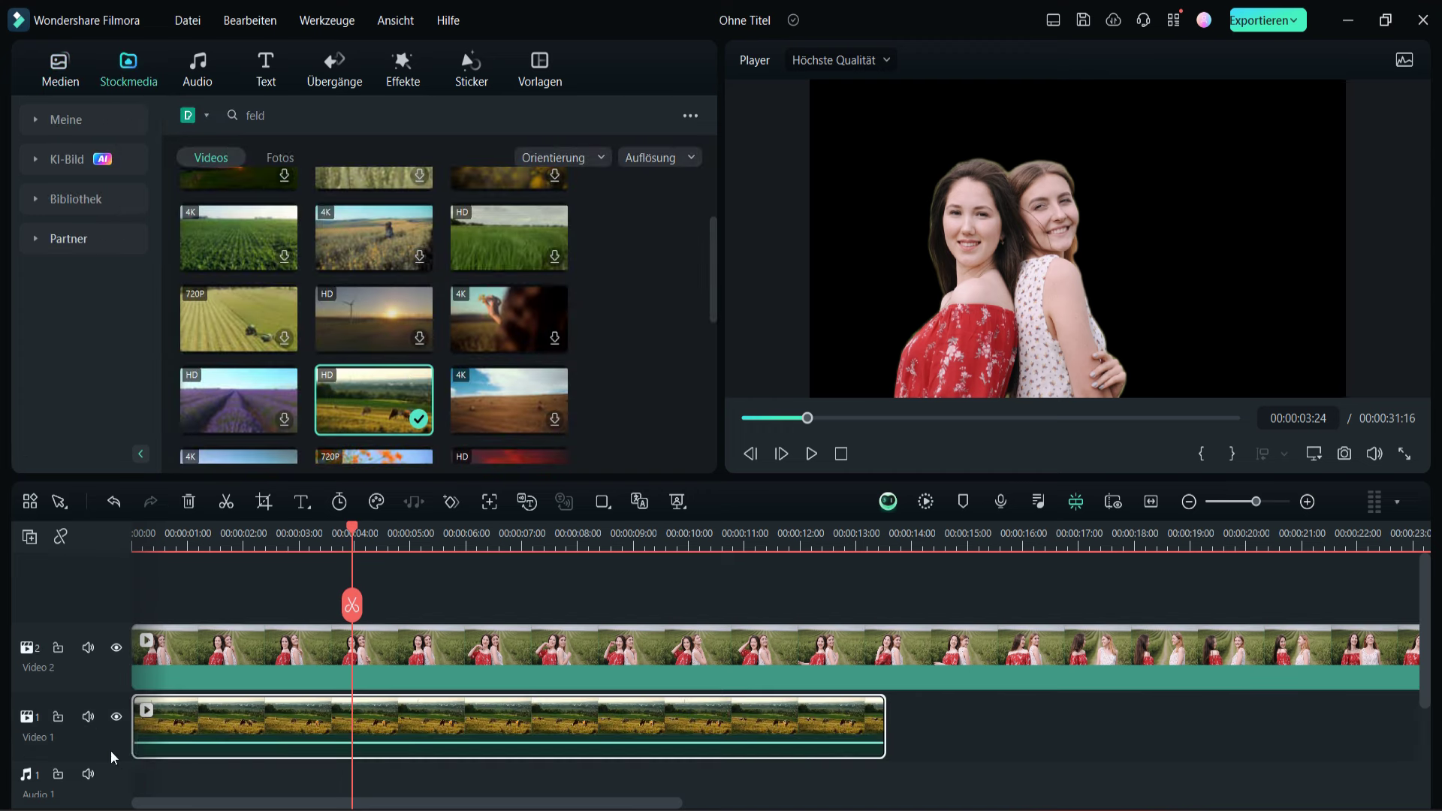
pyautogui.press('Home')
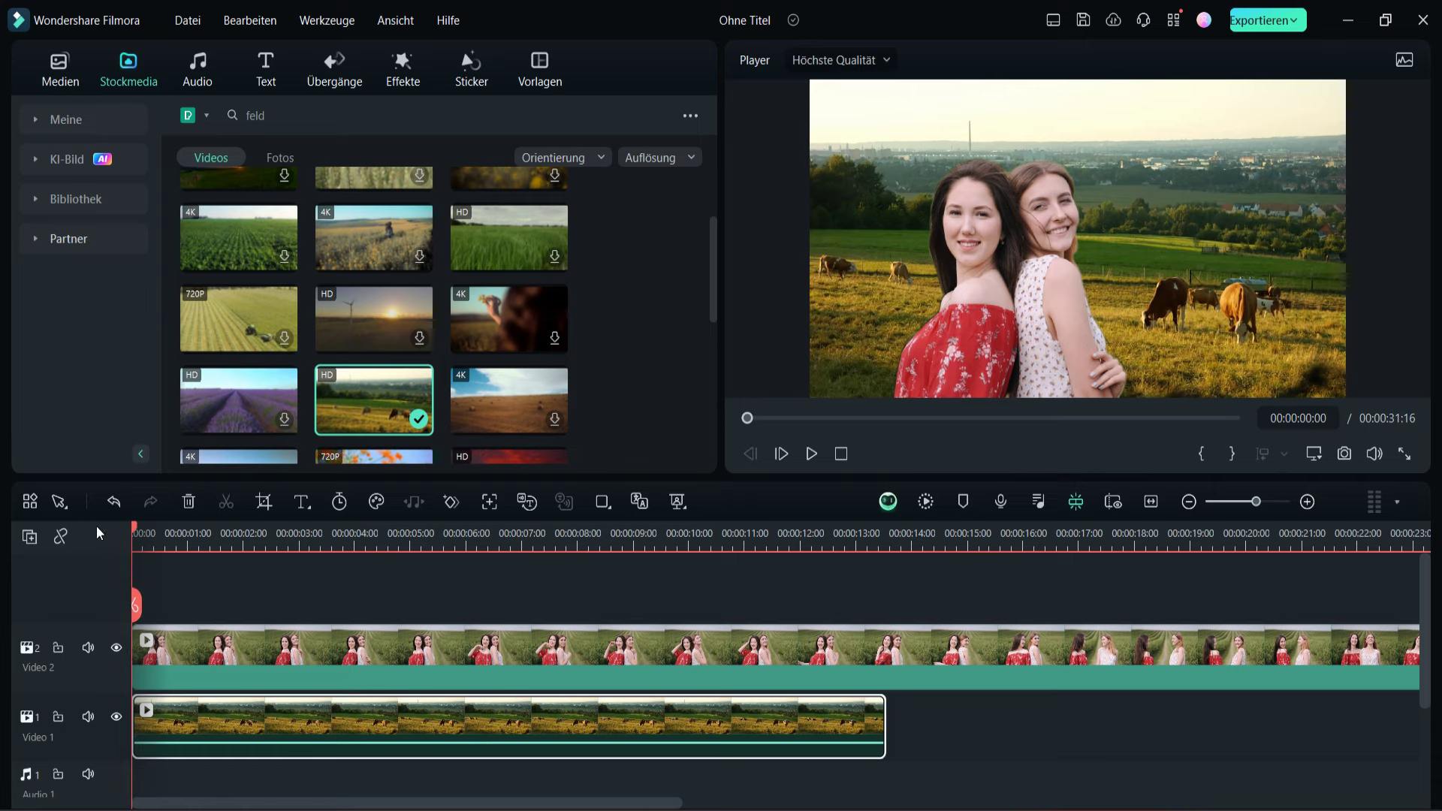
pyautogui.click(812, 454)
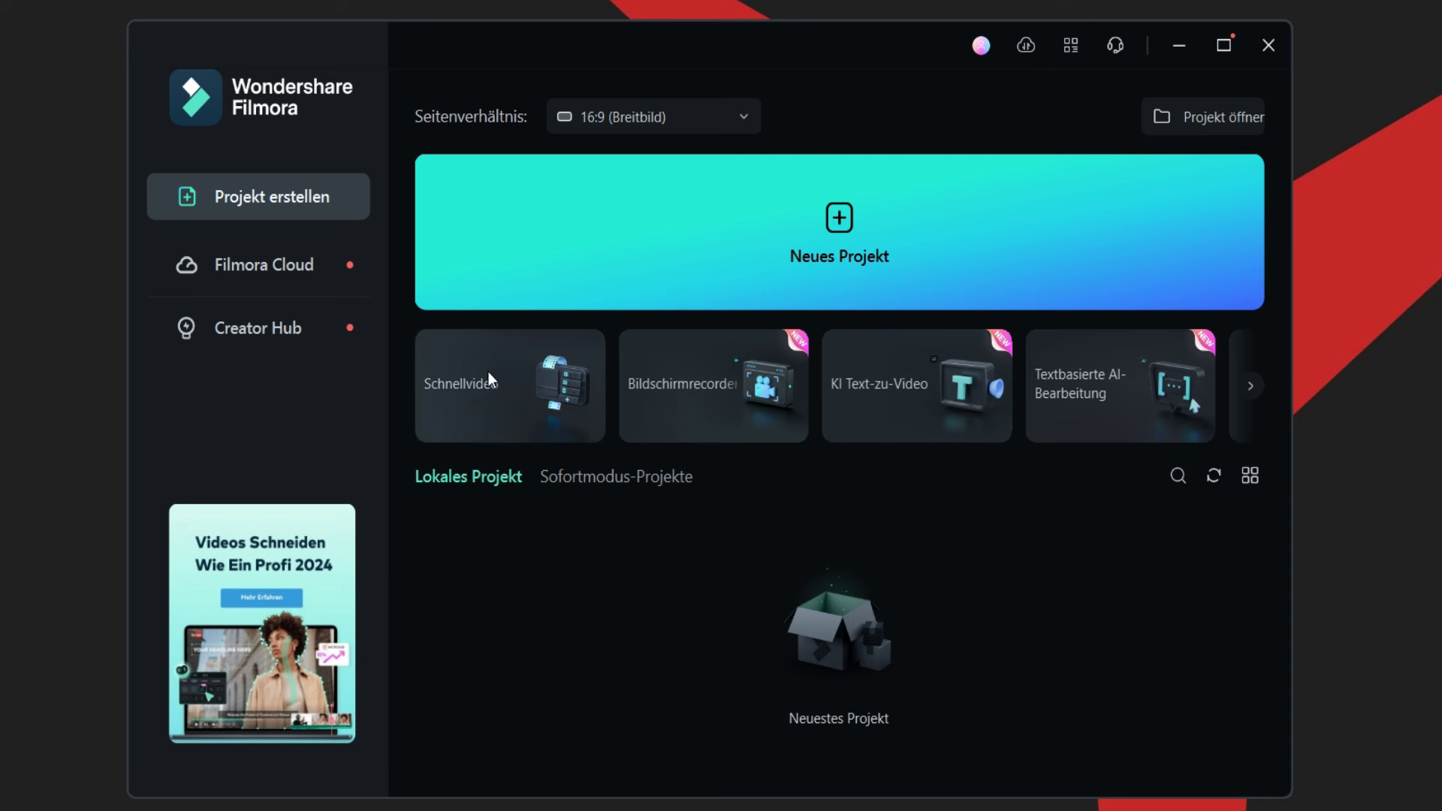
# - Start a Schnellvideo project using the Mein Jahr Vlog template
pyautogui.moveTo(523, 375)
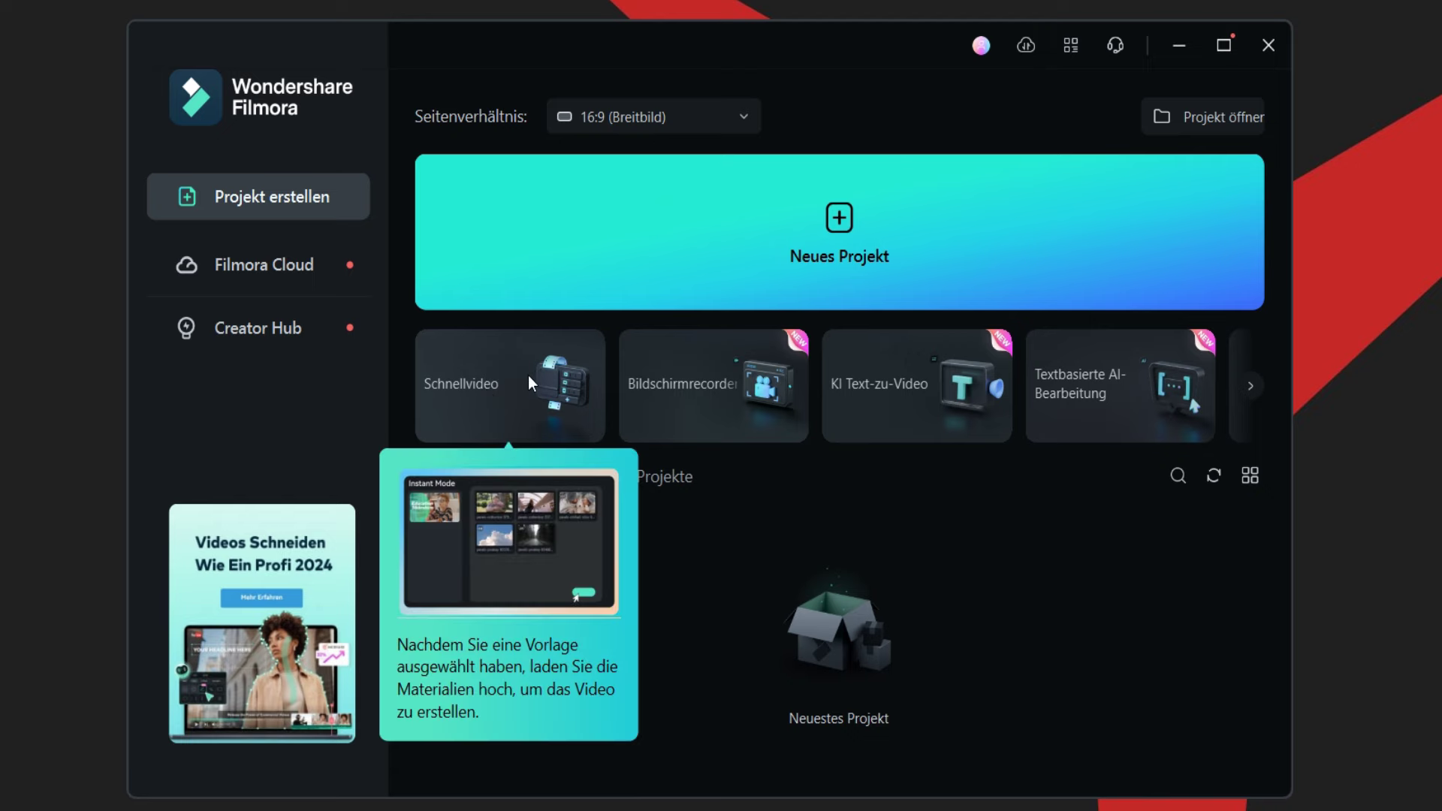
pyautogui.click(529, 375)
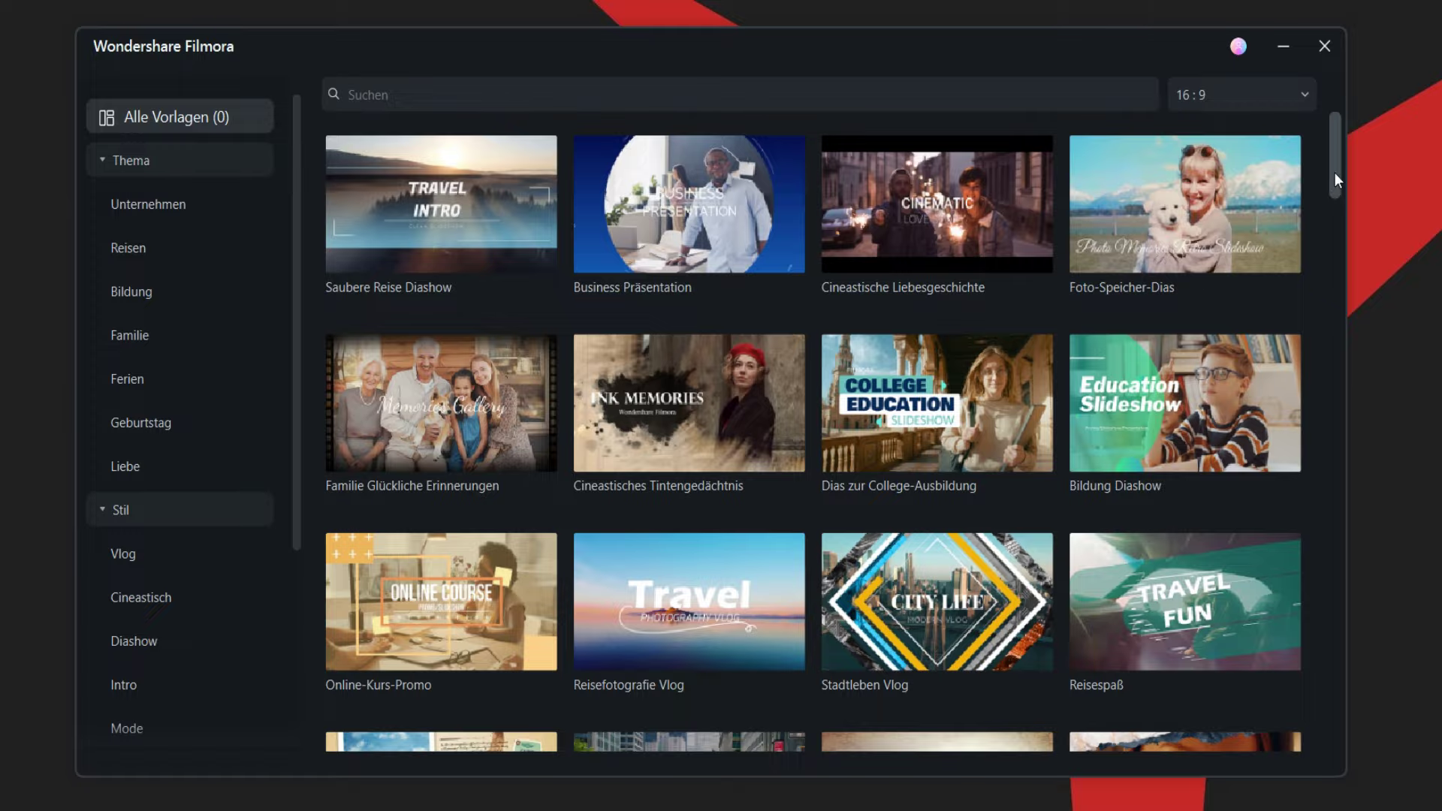
pyautogui.moveTo(1335, 178); pyautogui.dragTo(1331, 335)
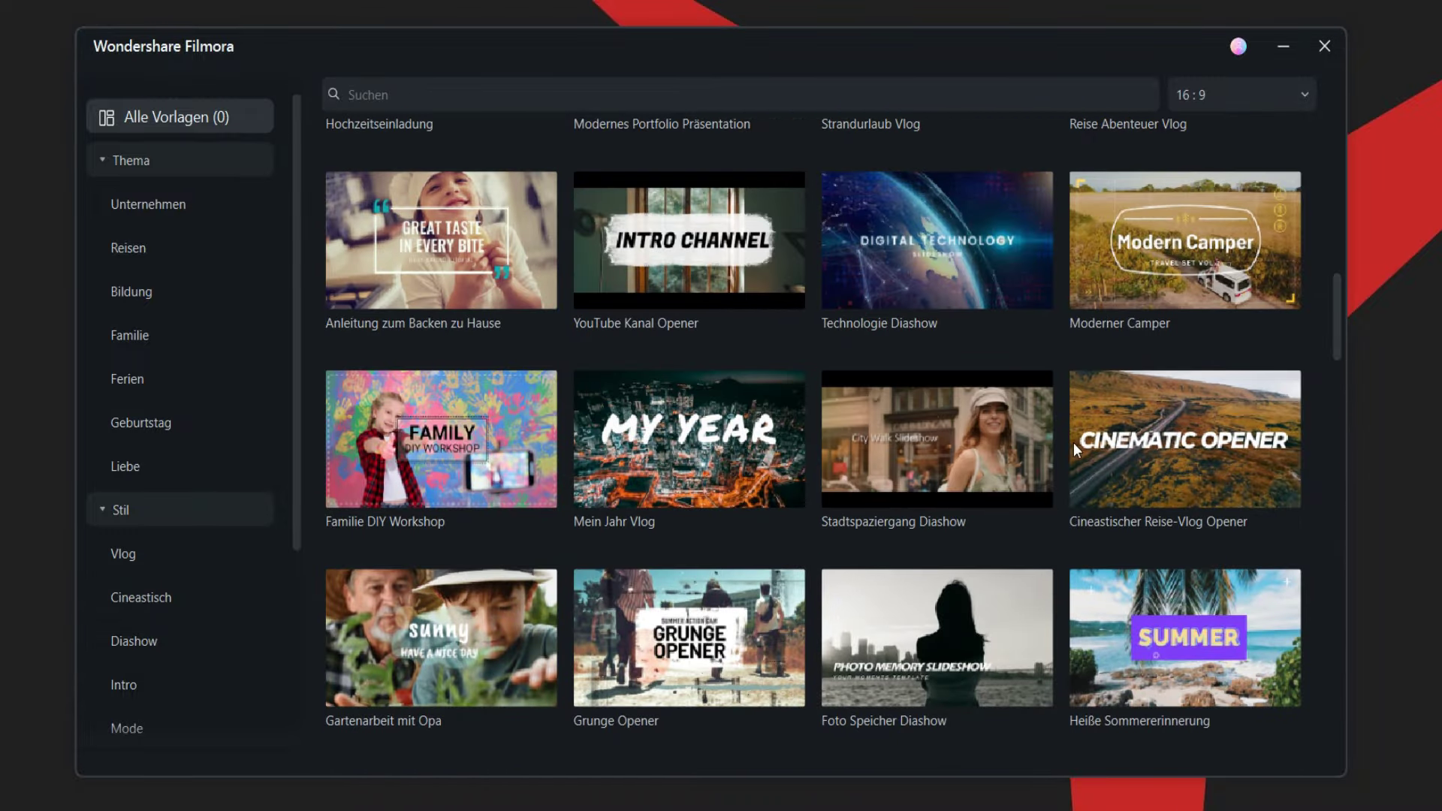
pyautogui.moveTo(1164, 422)
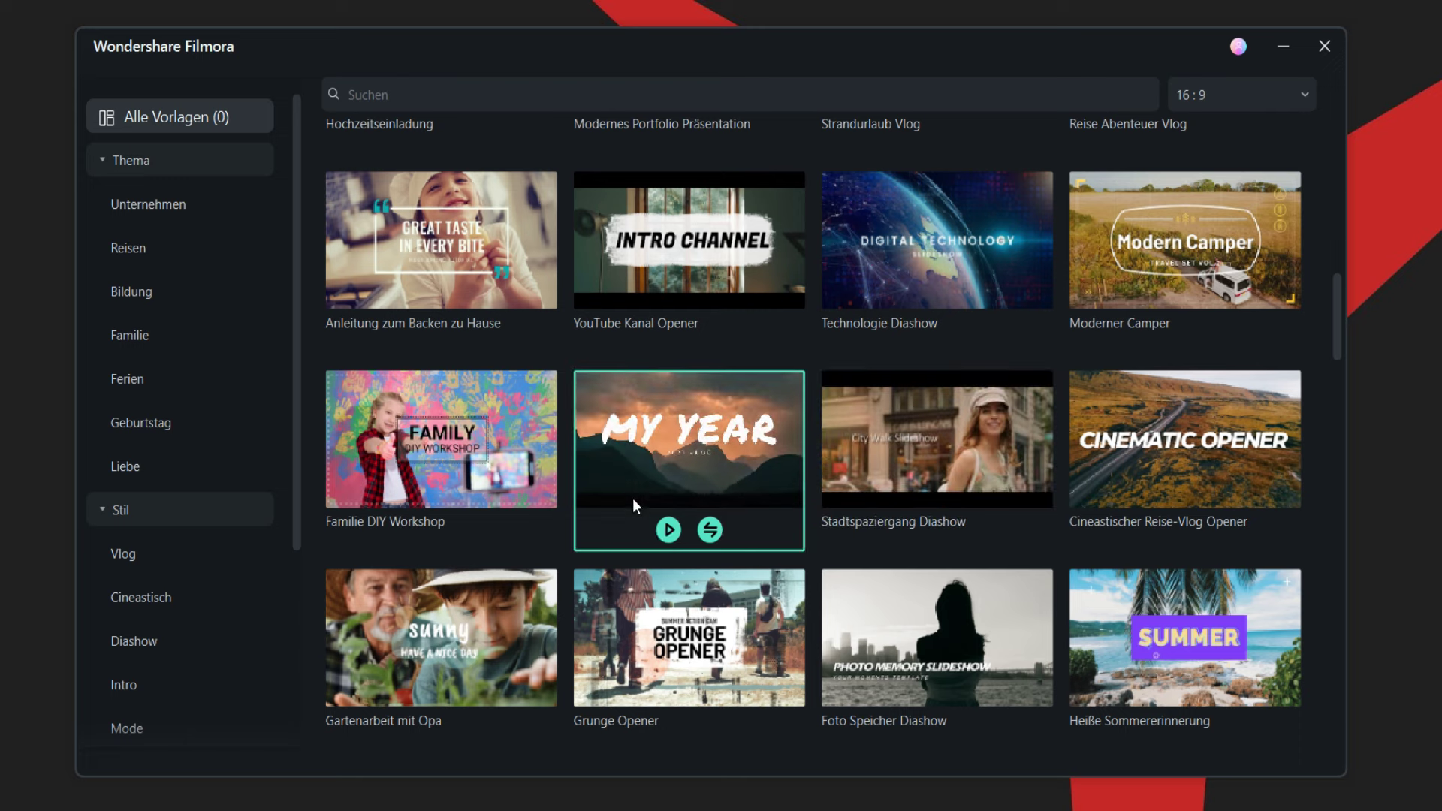
pyautogui.click(670, 530)
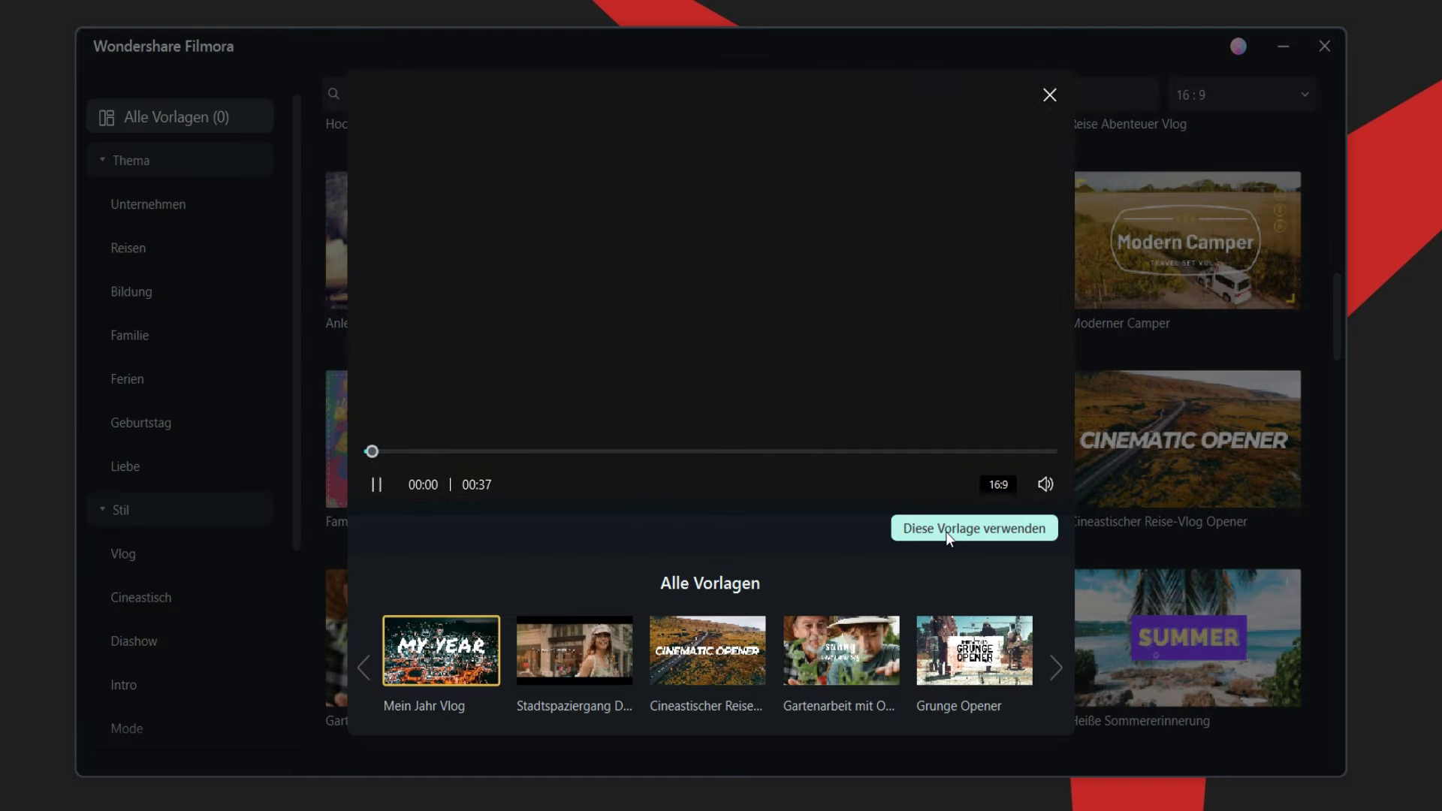
pyautogui.click(948, 529)
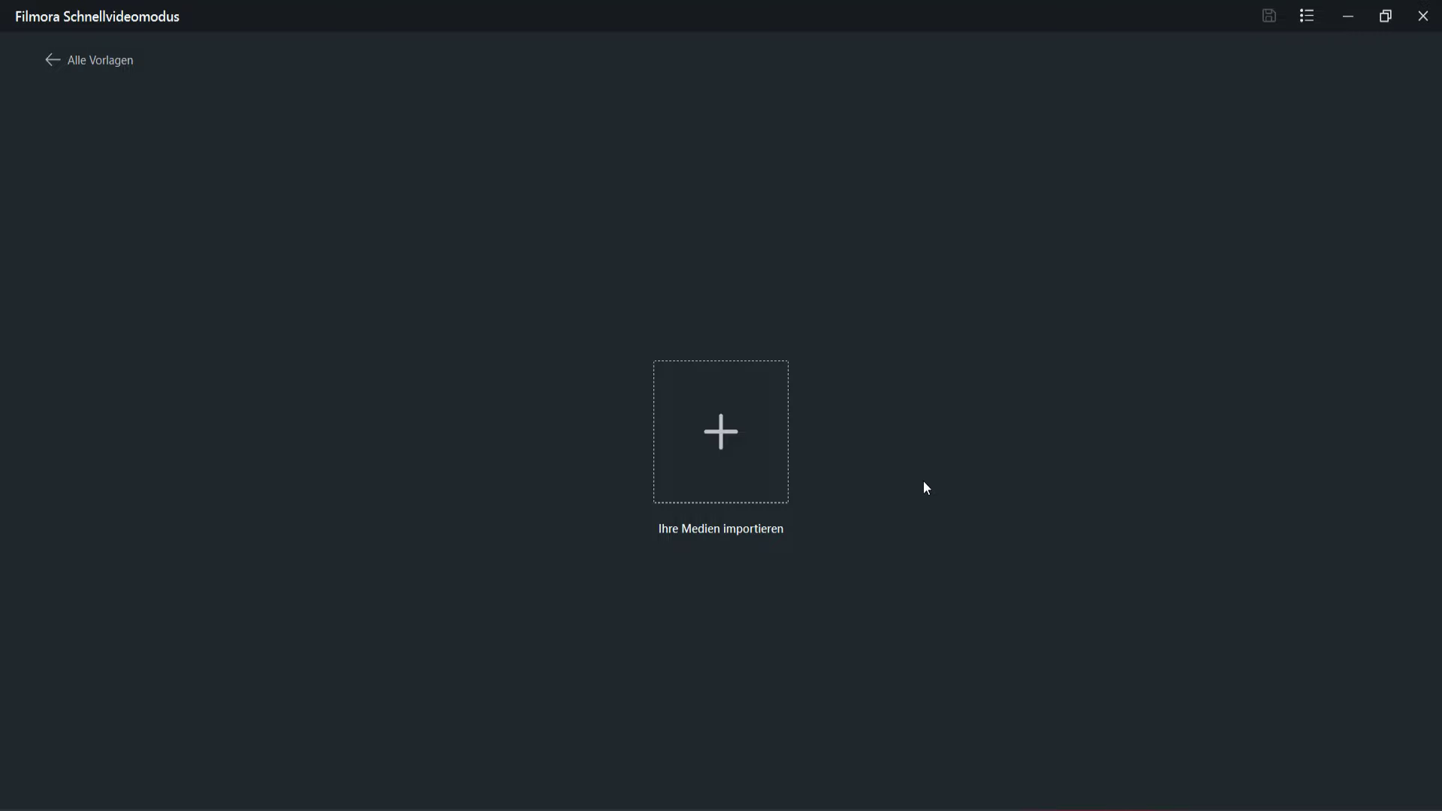
# - Import the nature clips 1, 2, 4, 5, 6, Strand and Wasserfall, and create the video automatically
pyautogui.click(719, 431)
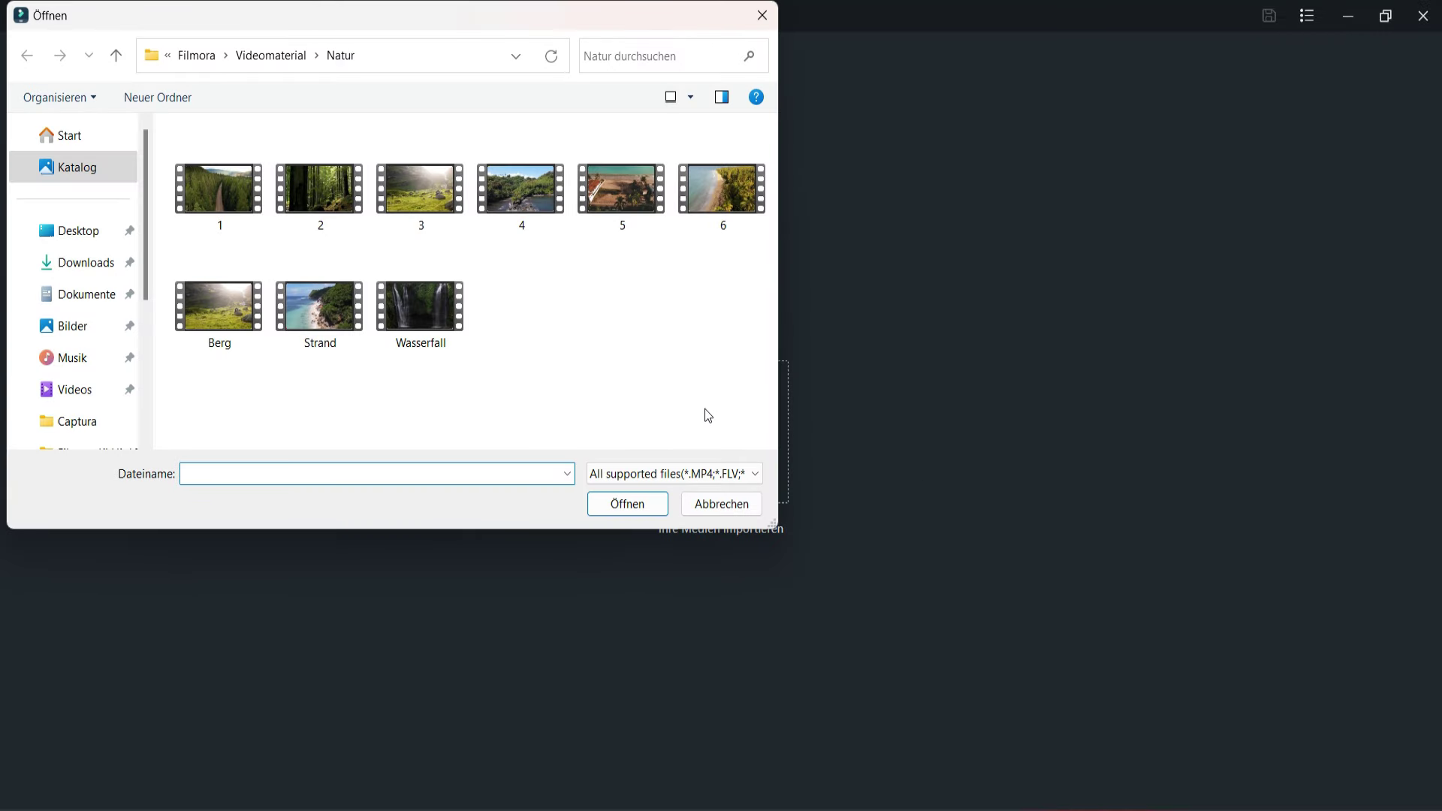
pyautogui.moveTo(704, 409); pyautogui.dragTo(241, 122)
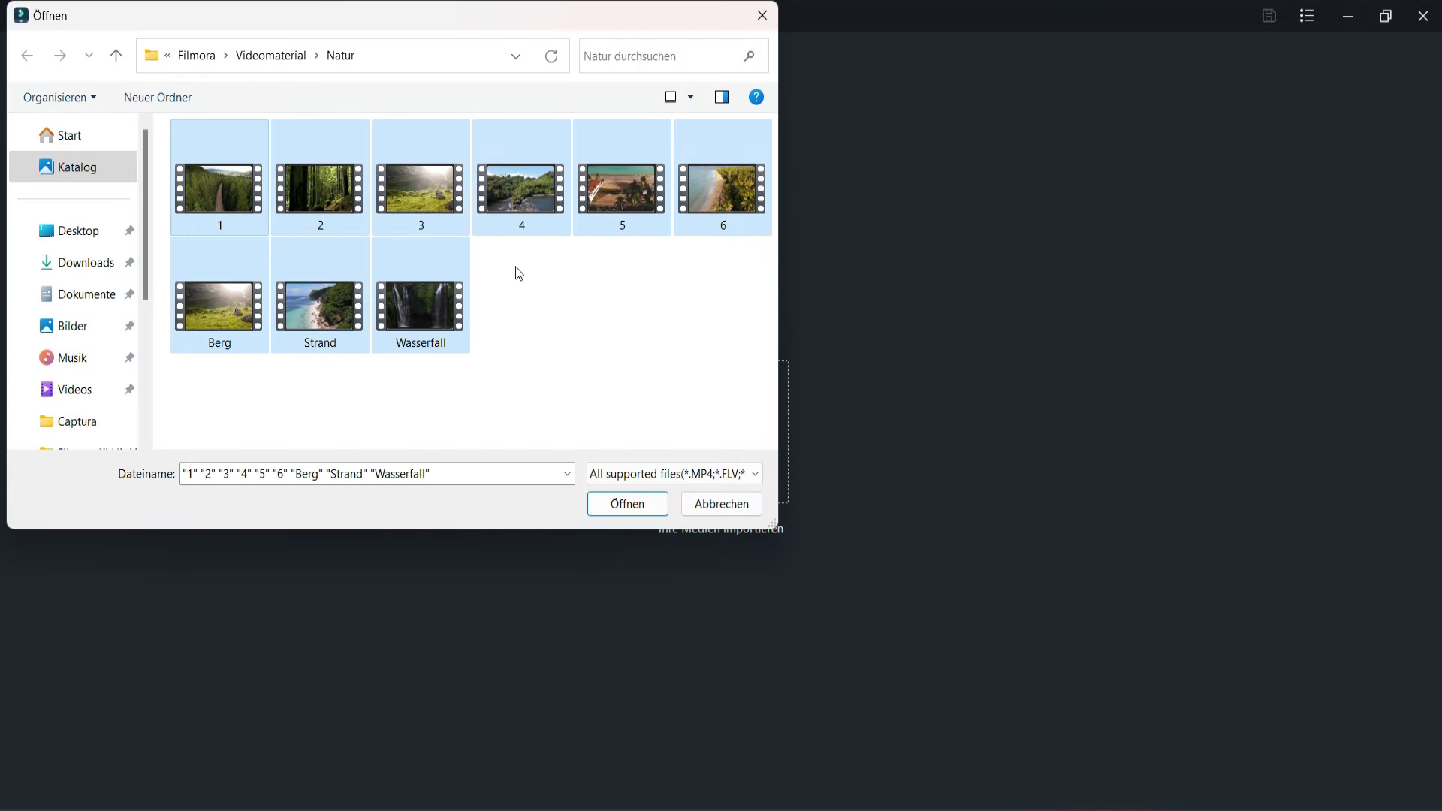
pyautogui.keyDown('ctrl'); pyautogui.click(429, 200); pyautogui.keyUp('ctrl')
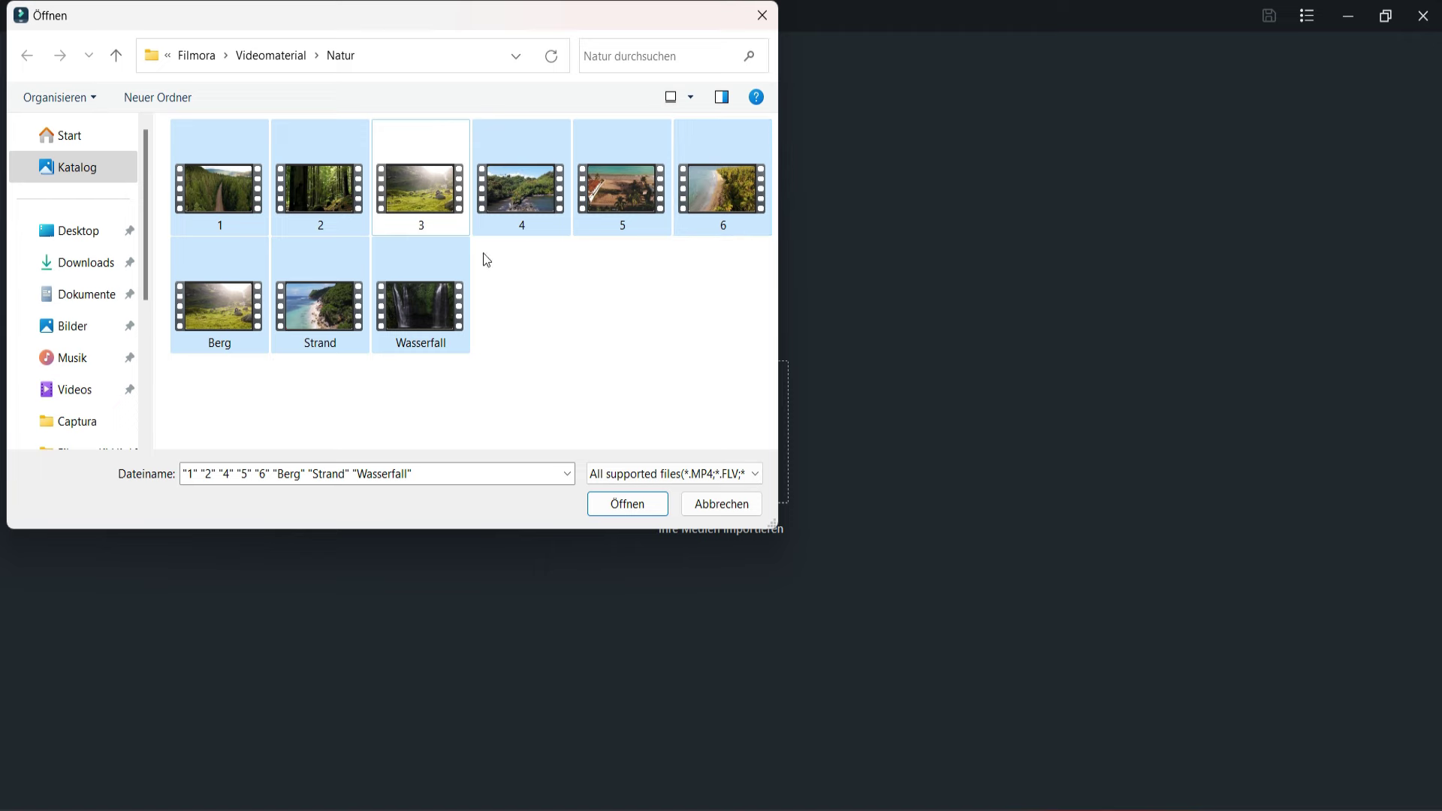
pyautogui.keyDown('ctrl'); pyautogui.click(233, 291); pyautogui.keyUp('ctrl')
pyautogui.click(629, 505)
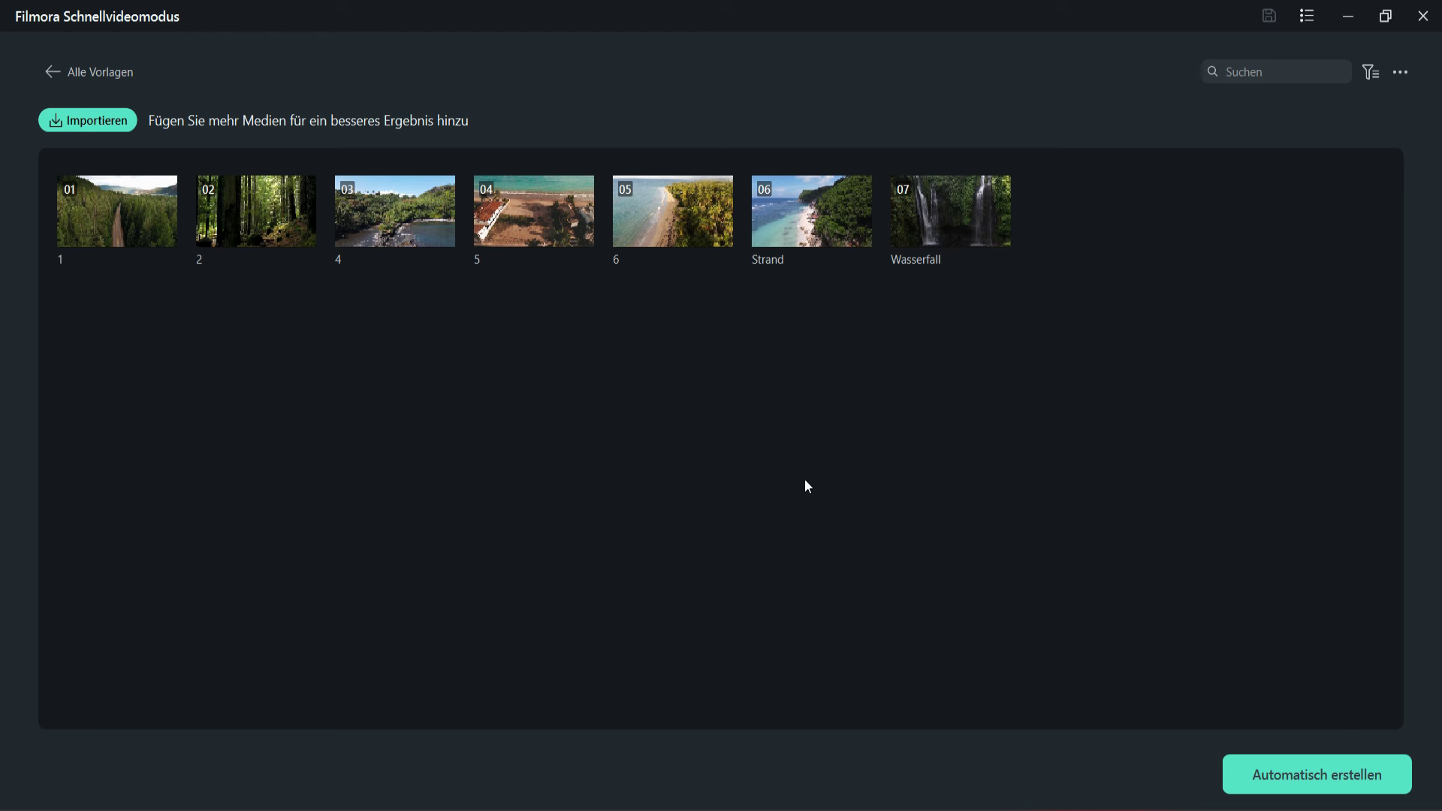
pyautogui.click(1310, 781)
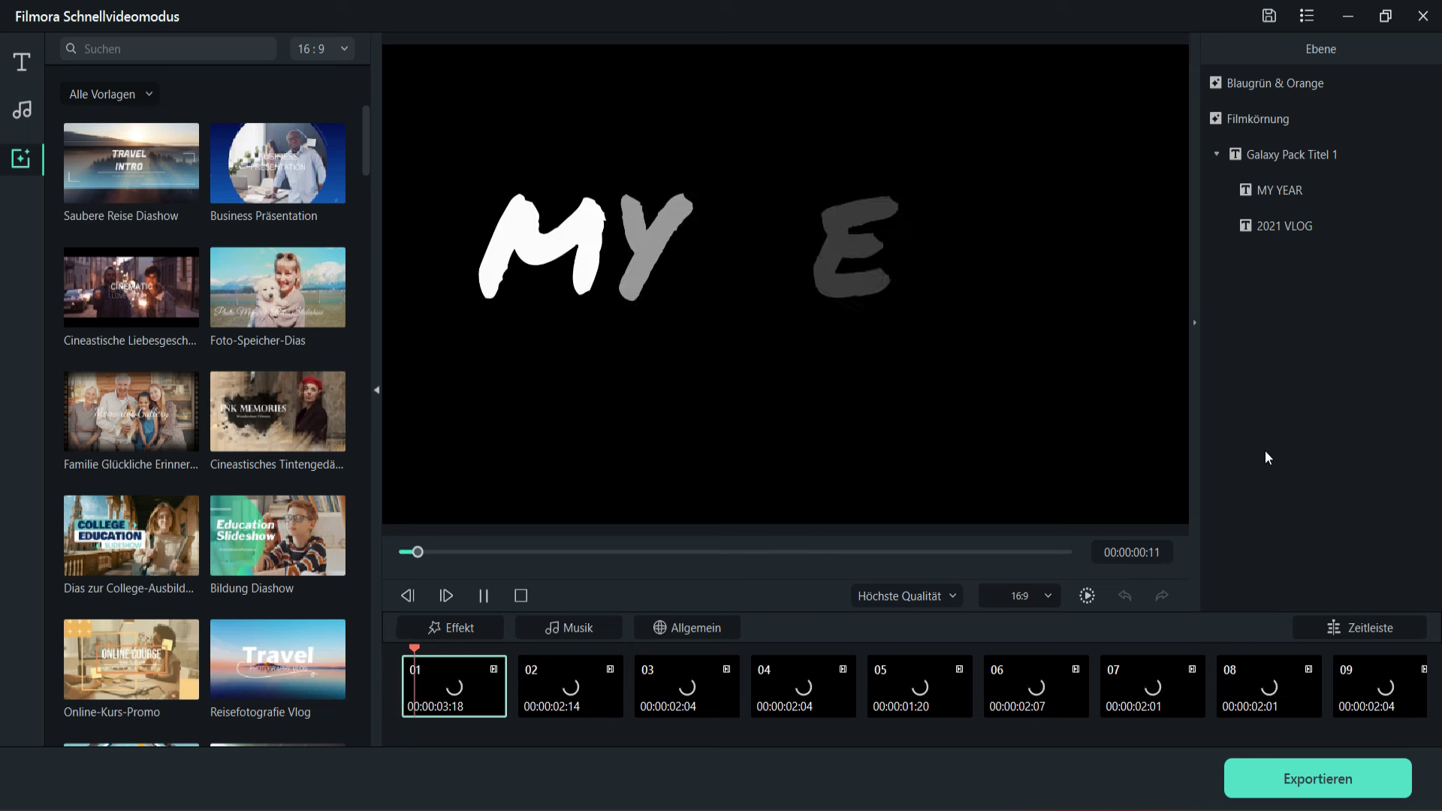
# - Pause the generated video on its opening title and examine its effect mode and music options
pyautogui.moveTo(413, 559)
pyautogui.mouseDown()
pyautogui.moveTo(631, 560)
pyautogui.moveTo(416, 571)
pyautogui.moveTo(431, 571)
pyautogui.mouseUp()
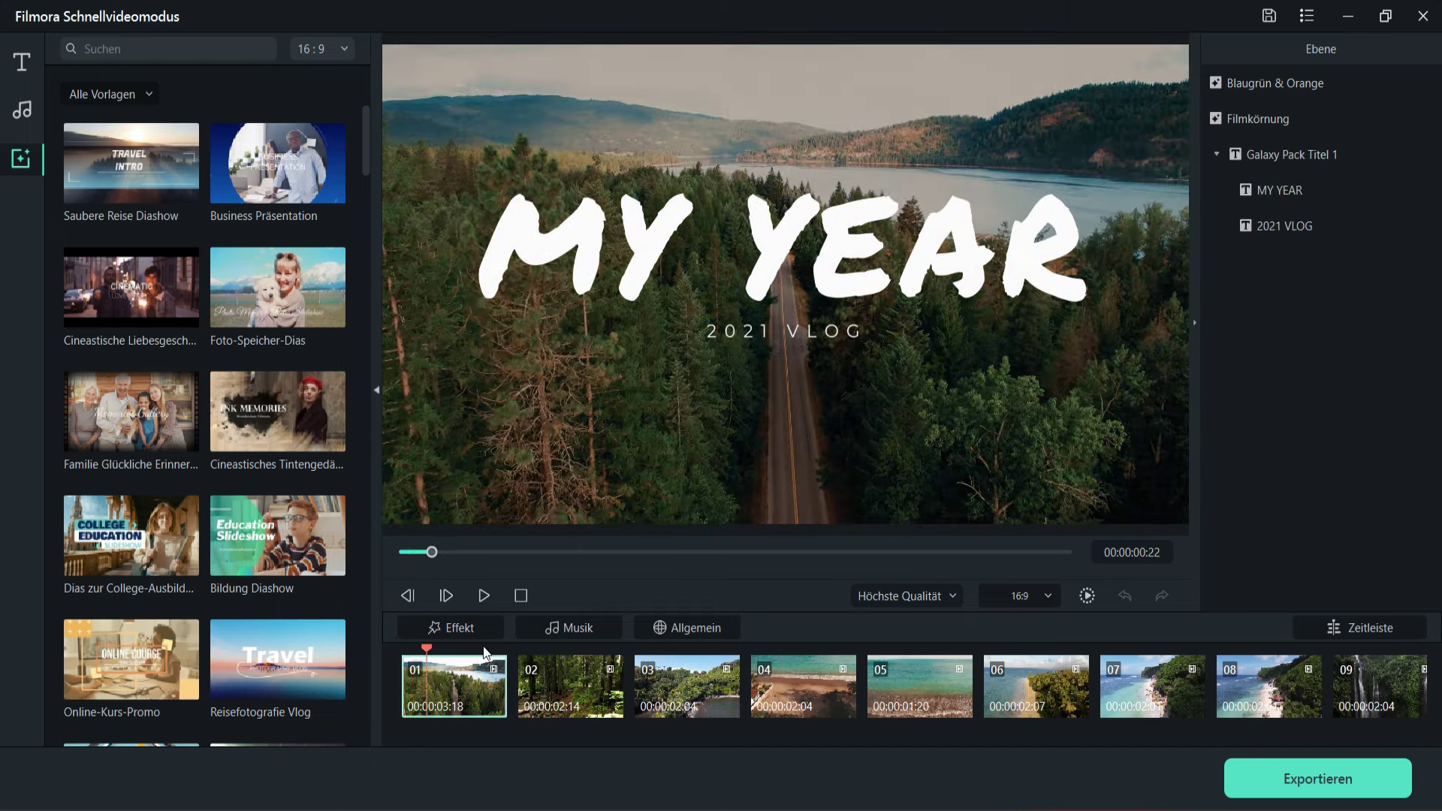
pyautogui.click(473, 626)
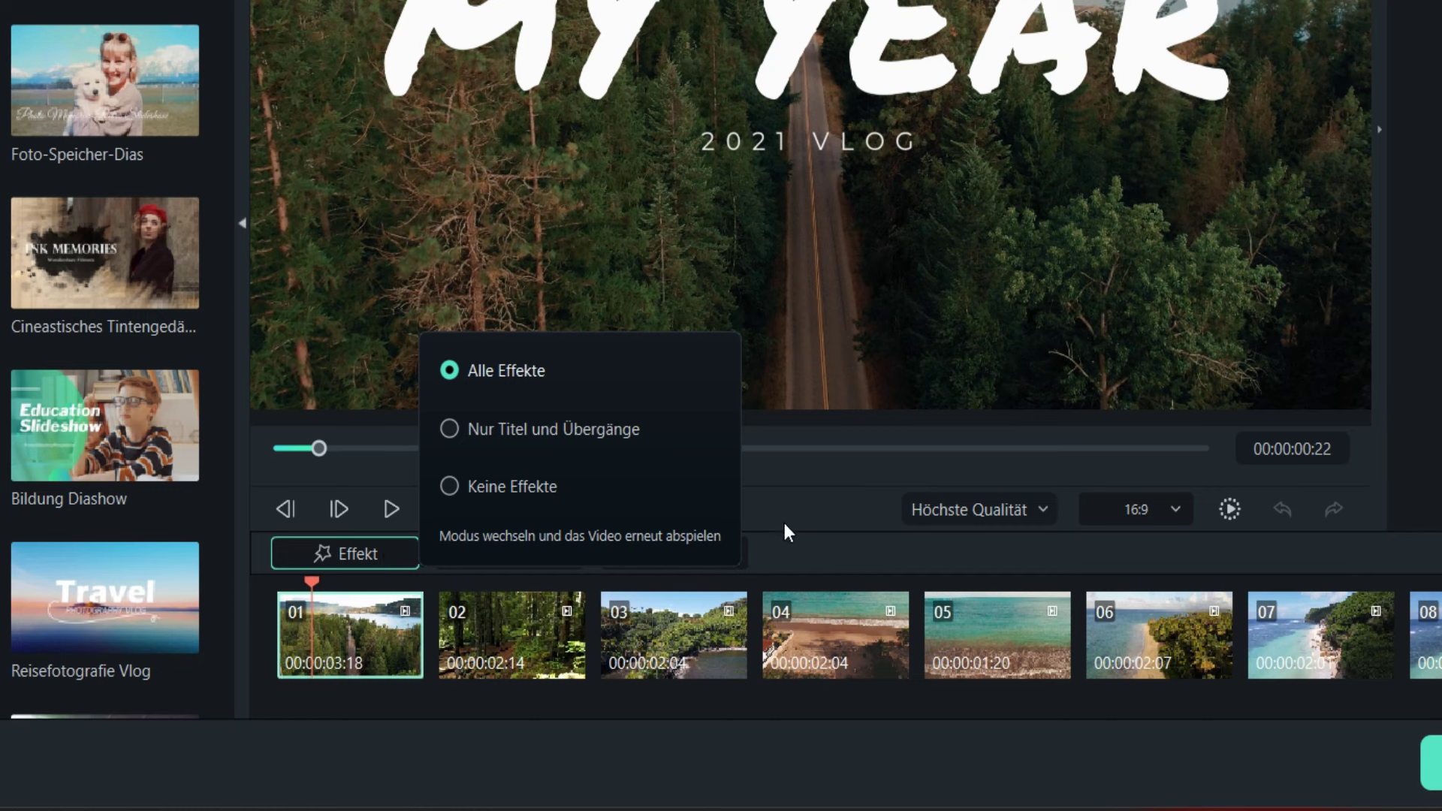
pyautogui.click(485, 551)
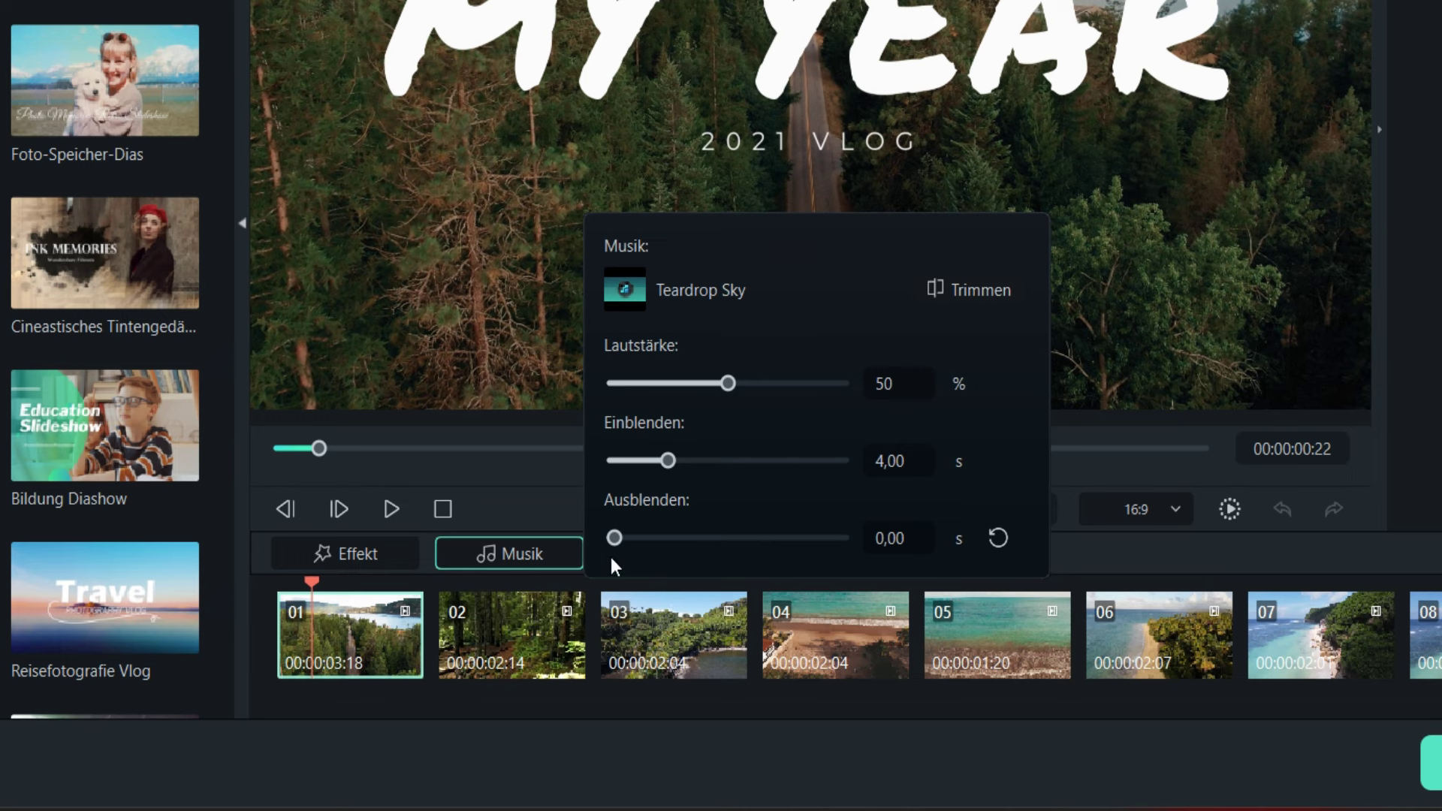
pyautogui.moveTo(664, 567)
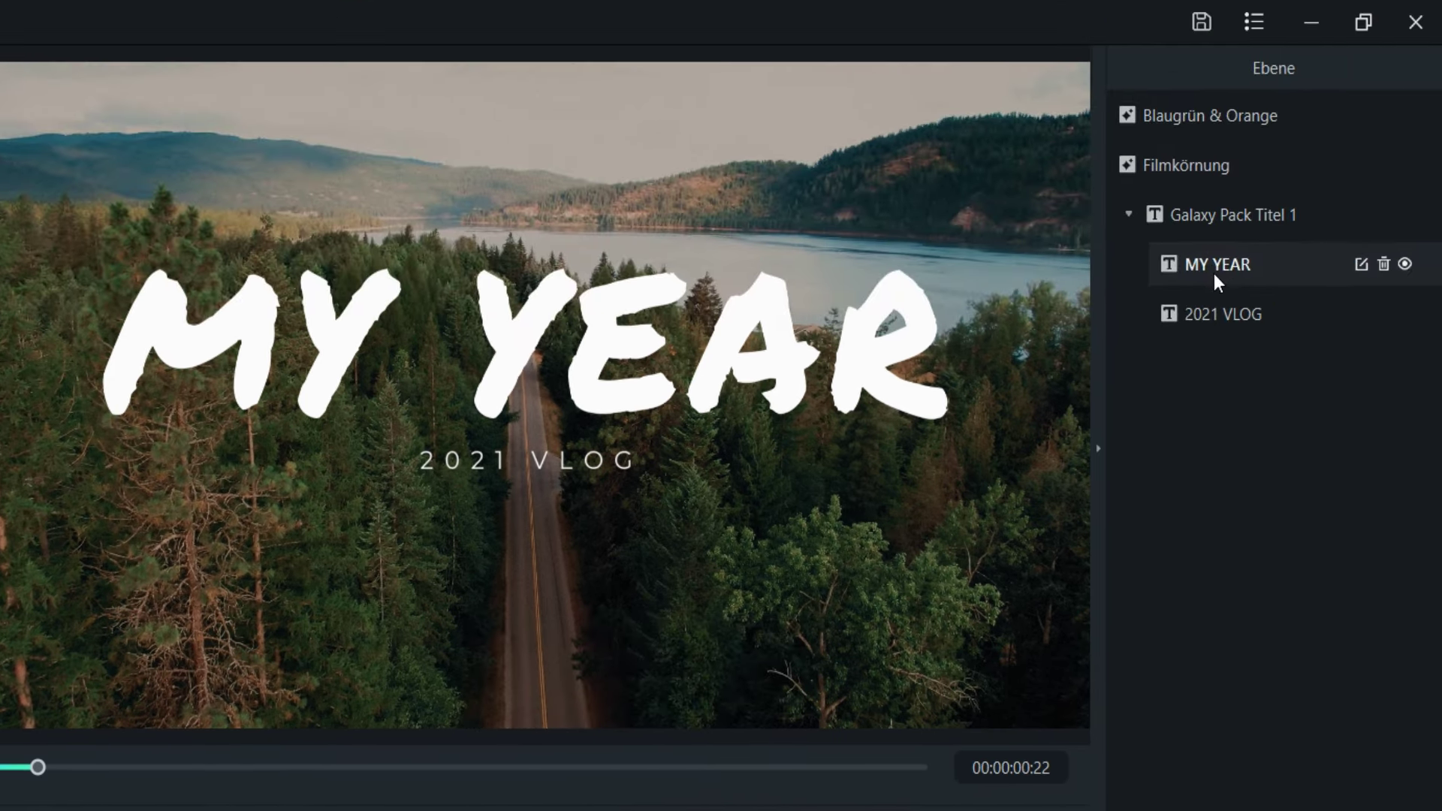
# - Change the opening title text to MEIN JAHR
pyautogui.click(1213, 266)
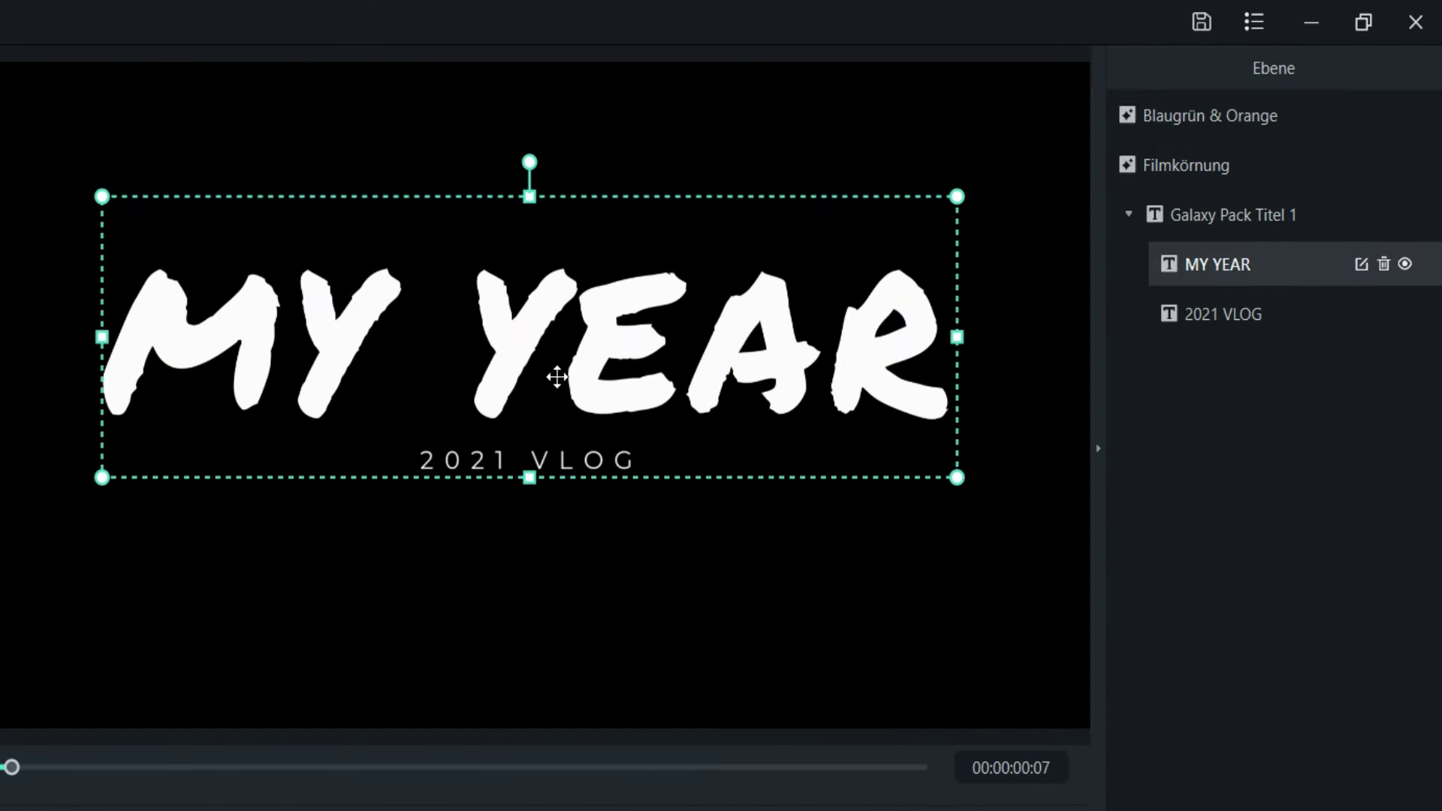
pyautogui.doubleClick(649, 339)
pyautogui.write('MEIN JAHR')
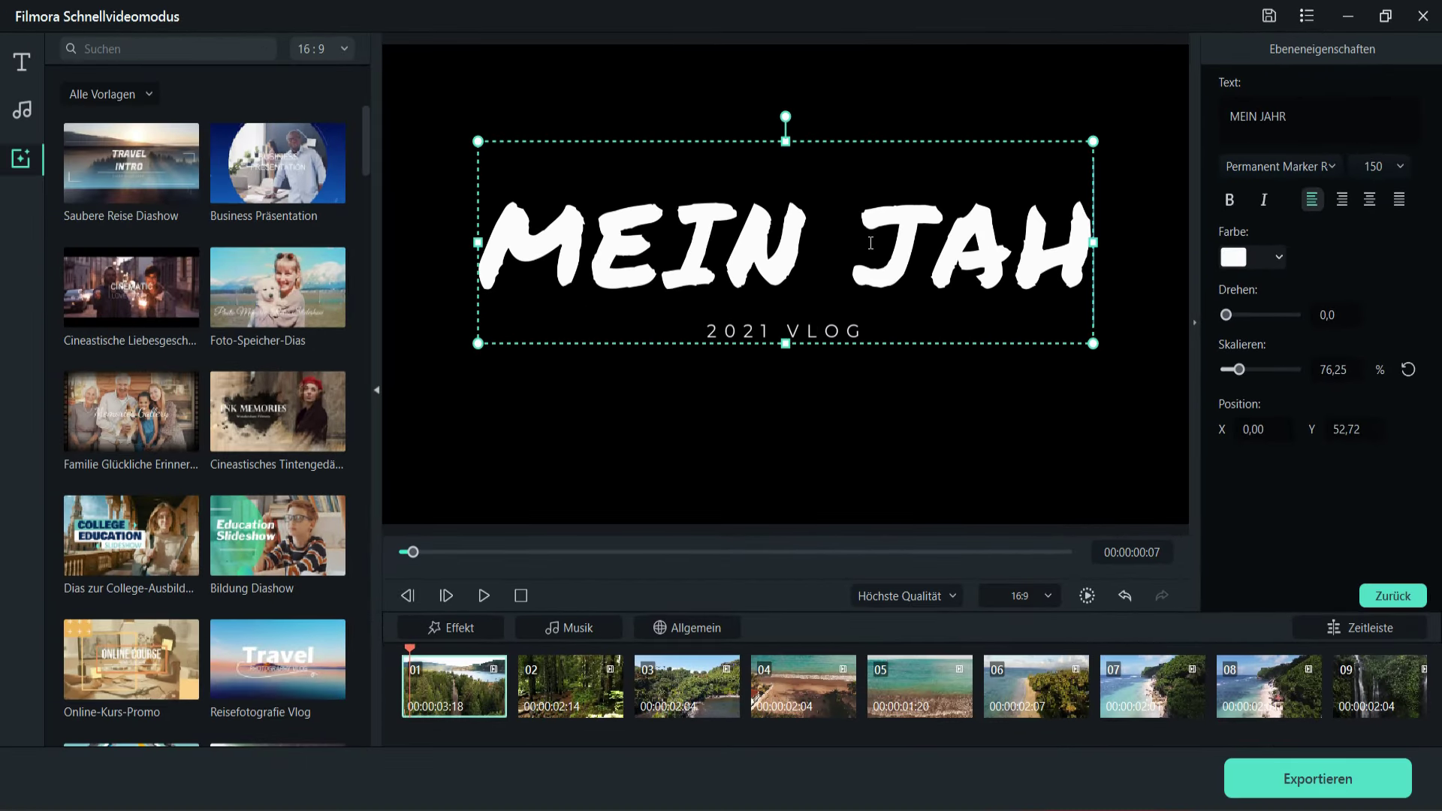
# - Change the subtitle text to 2024 VLOG and return to the layer list
pyautogui.doubleClick(777, 330)
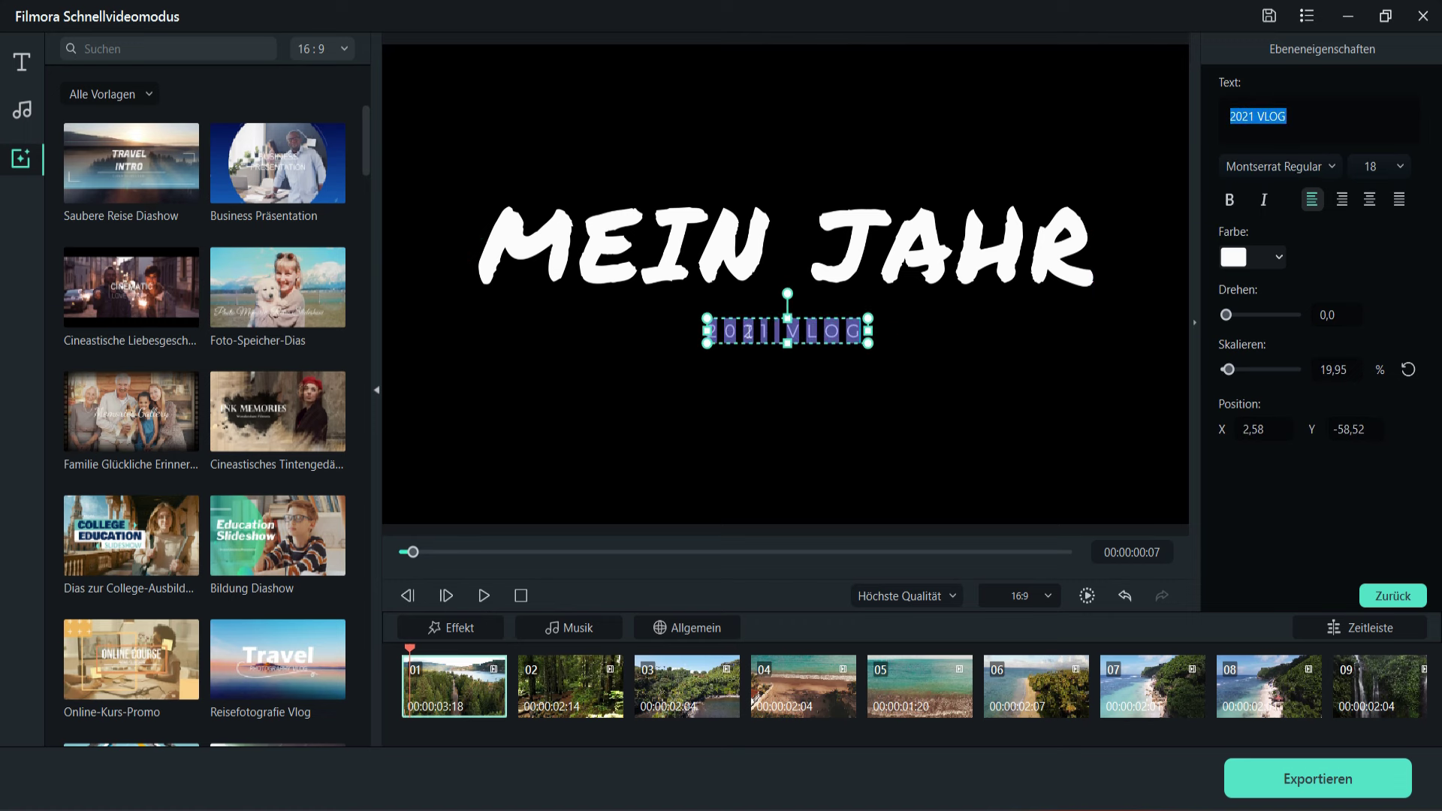
pyautogui.click(770, 331)
pyautogui.press('BackSpace')
pyautogui.write('4')
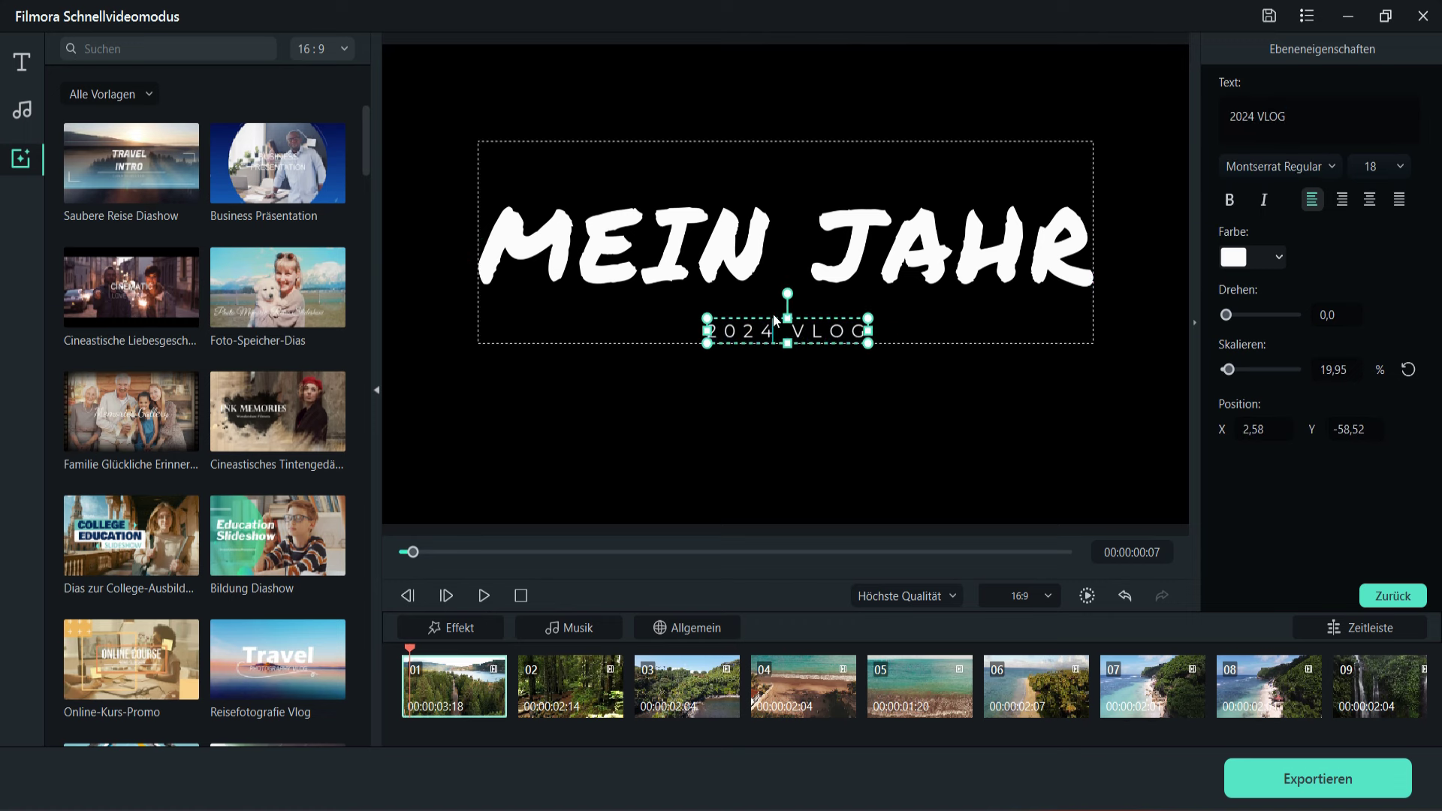
pyautogui.click(887, 432)
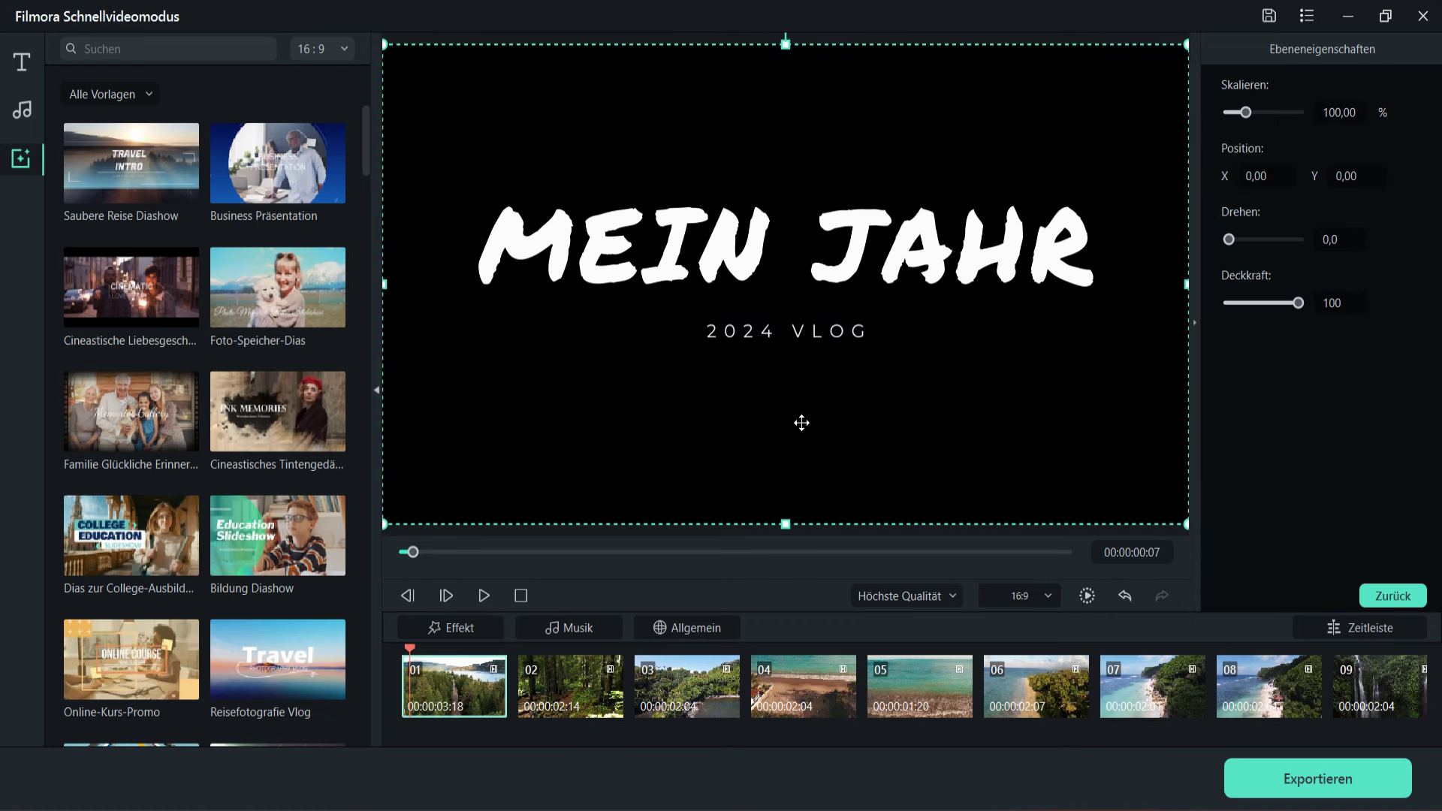
pyautogui.click(1368, 593)
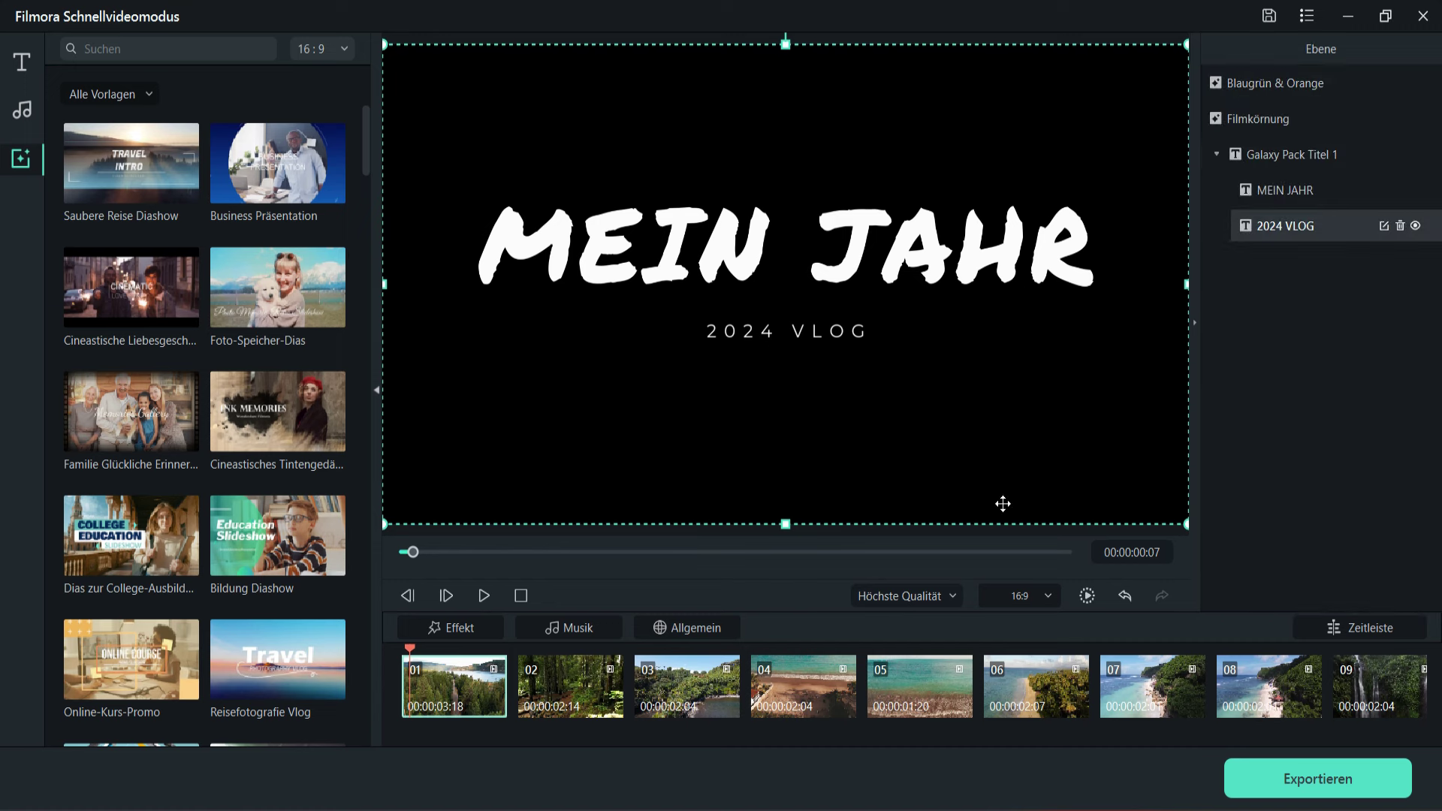
# - Scrub through the edited template video and play it
pyautogui.click(591, 552)
pyautogui.moveTo(591, 552); pyautogui.dragTo(447, 566)
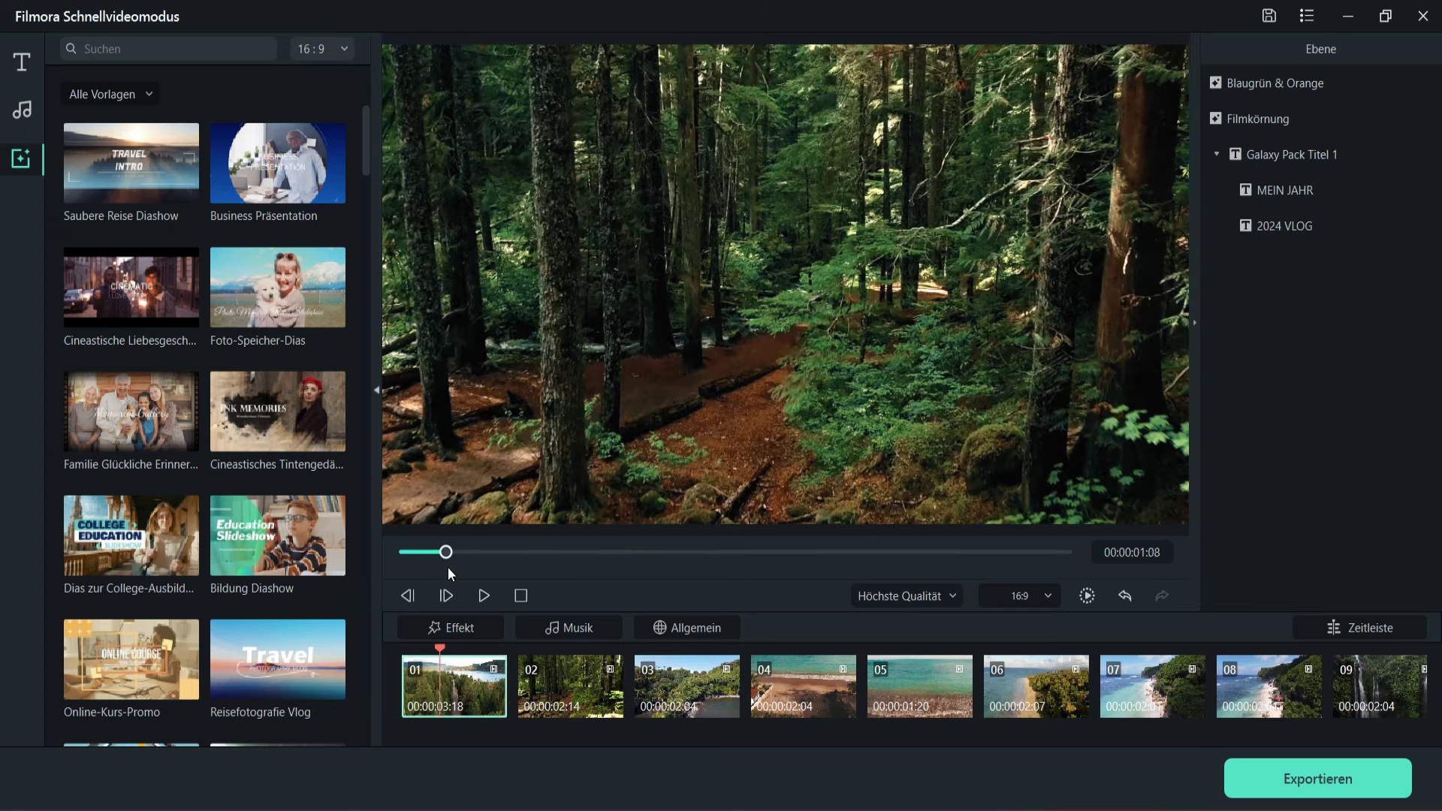
pyautogui.click(484, 596)
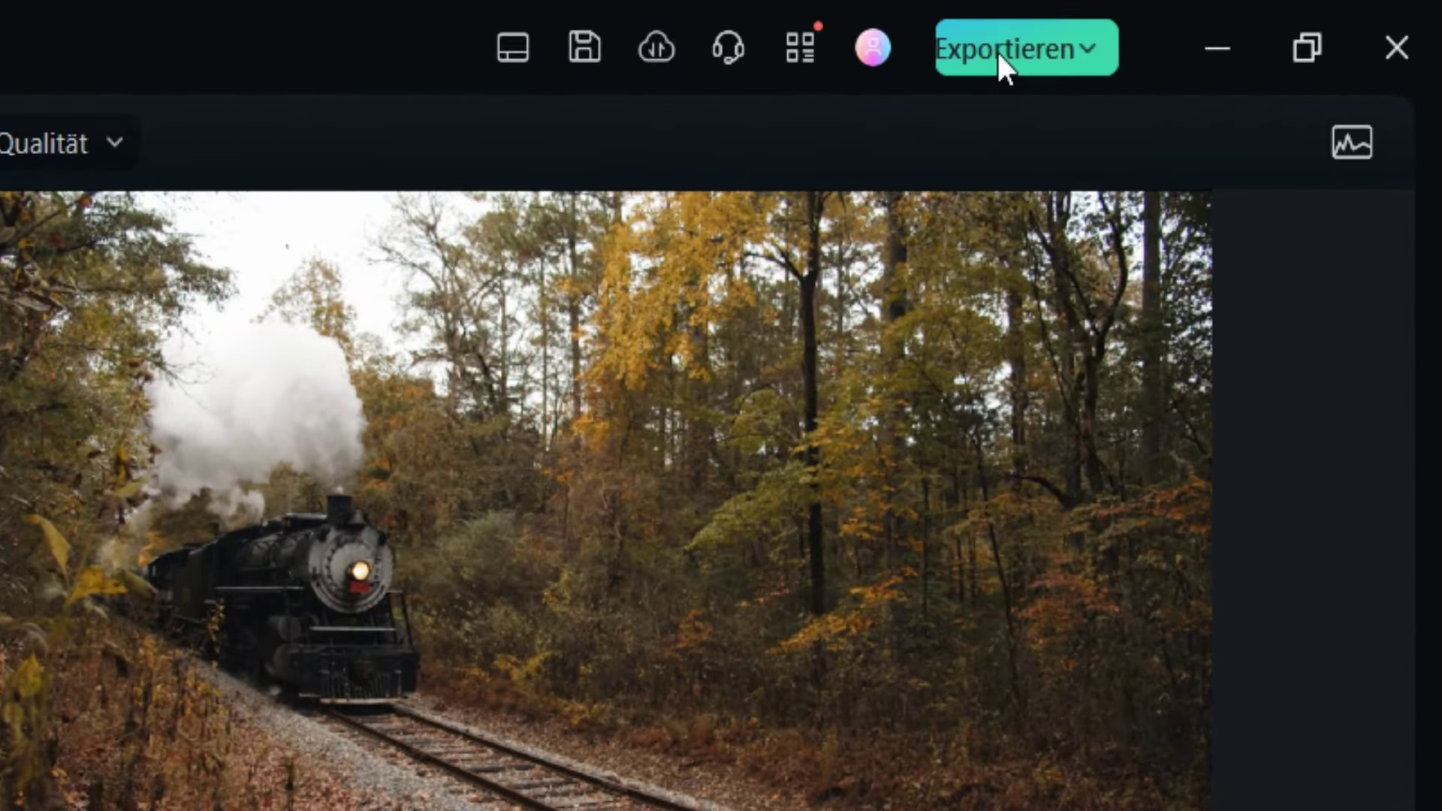
# - Open the export thumbnail settings, choose a slightly later frame of the train video, and open it for editing
pyautogui.click(1255, 22)
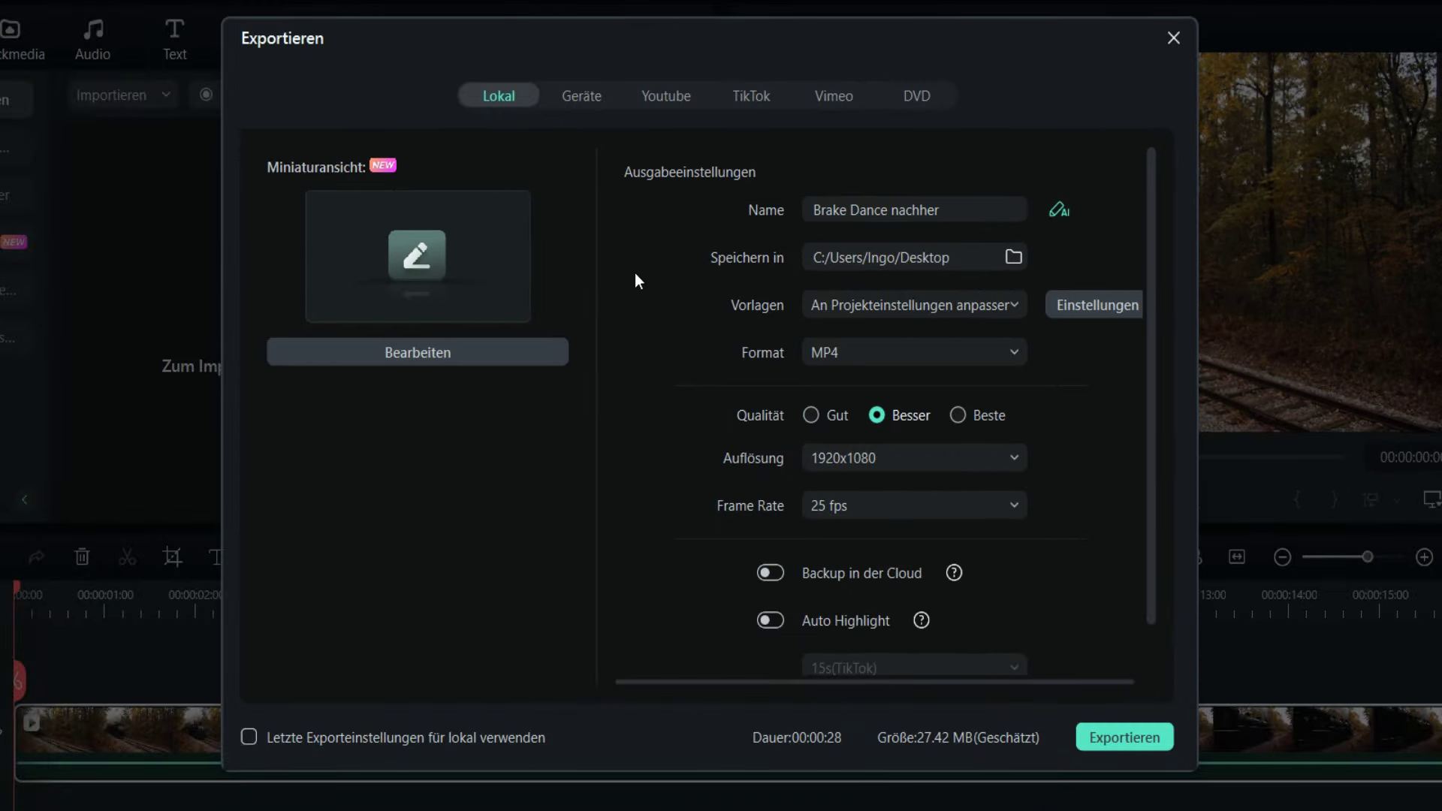
pyautogui.click(403, 358)
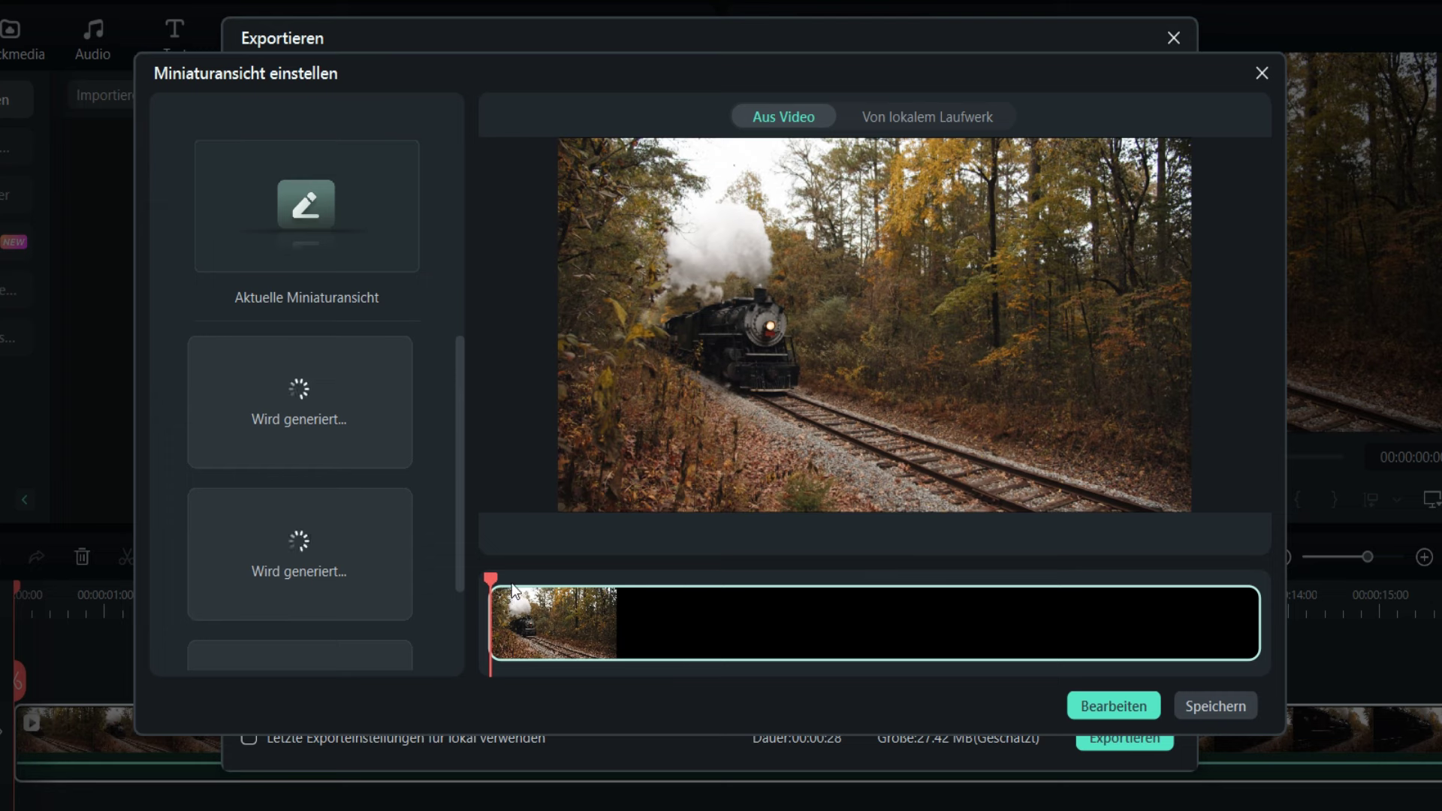
pyautogui.moveTo(496, 580); pyautogui.dragTo(549, 578)
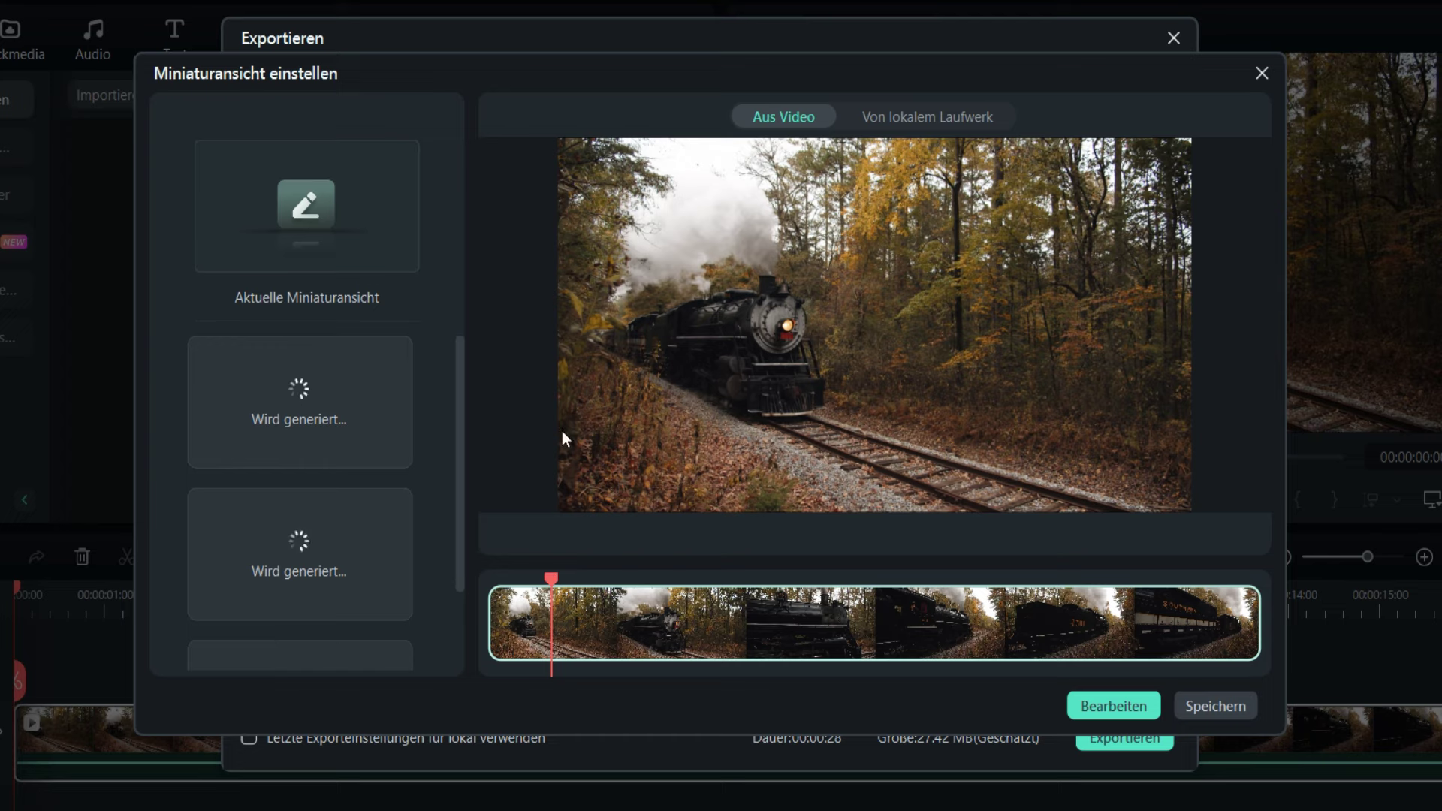
pyautogui.click(1096, 703)
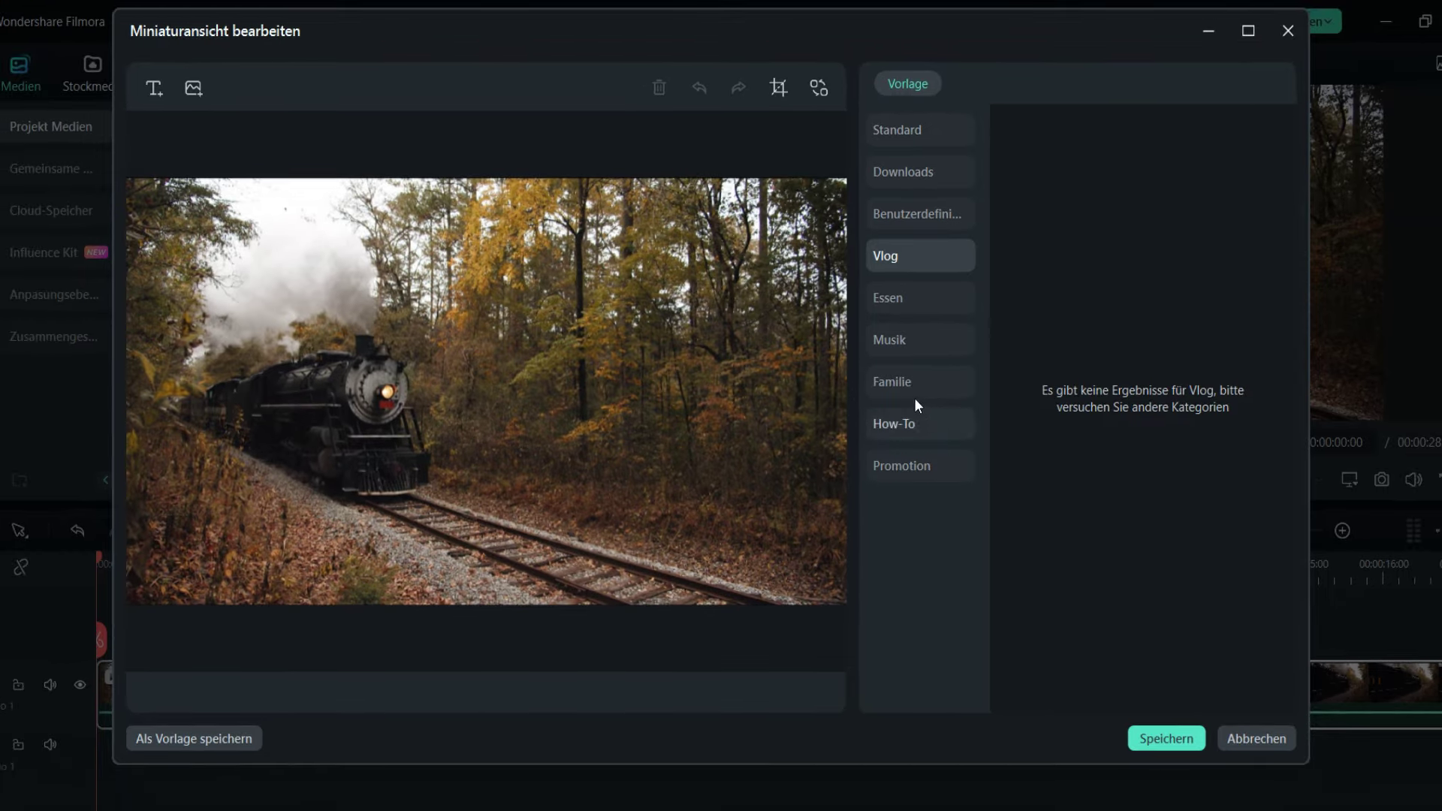
# - Browse the thumbnail template categories and apply the Sommer Stimmung template from Vlog
pyautogui.click(939, 297)
pyautogui.click(935, 262)
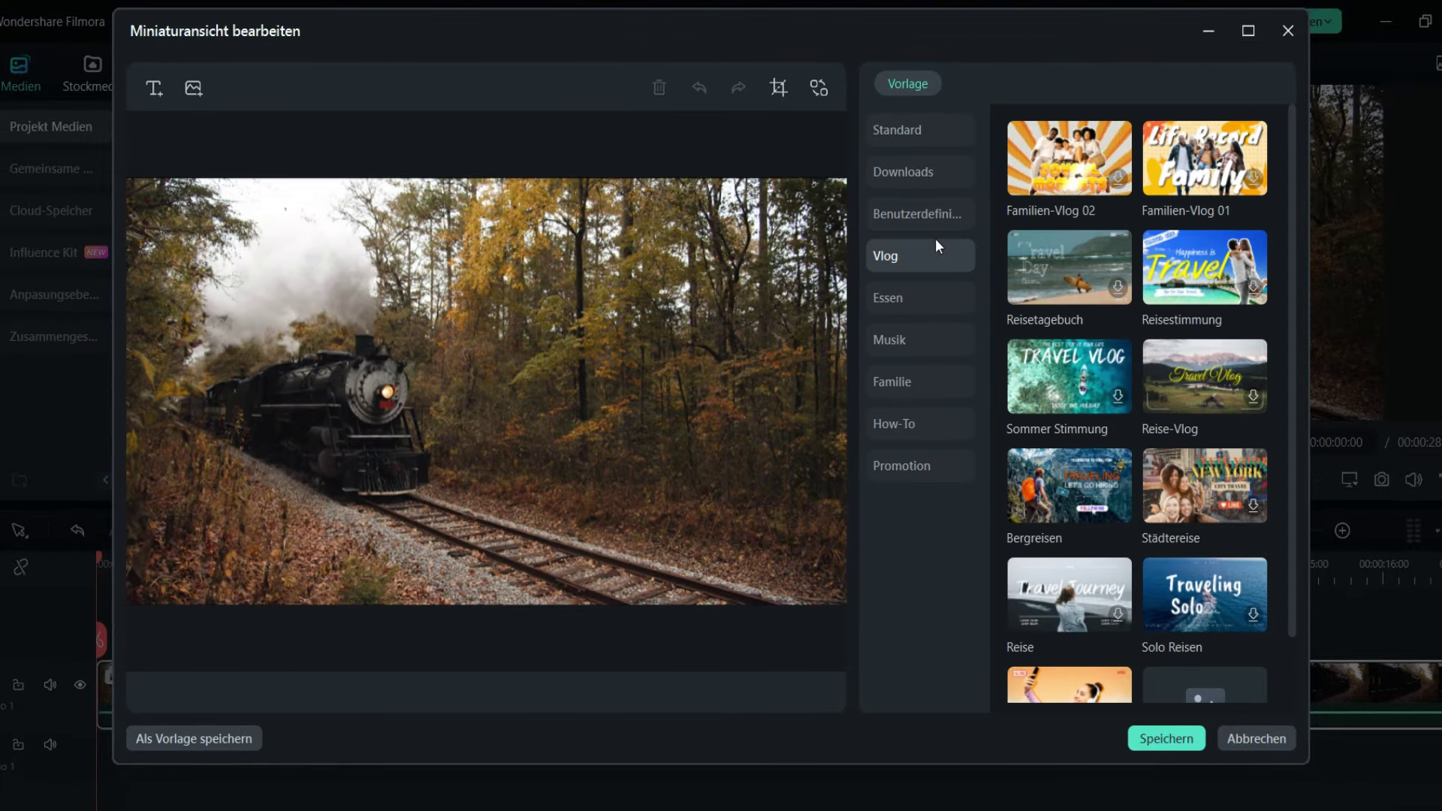
pyautogui.click(935, 216)
pyautogui.click(935, 174)
pyautogui.click(930, 251)
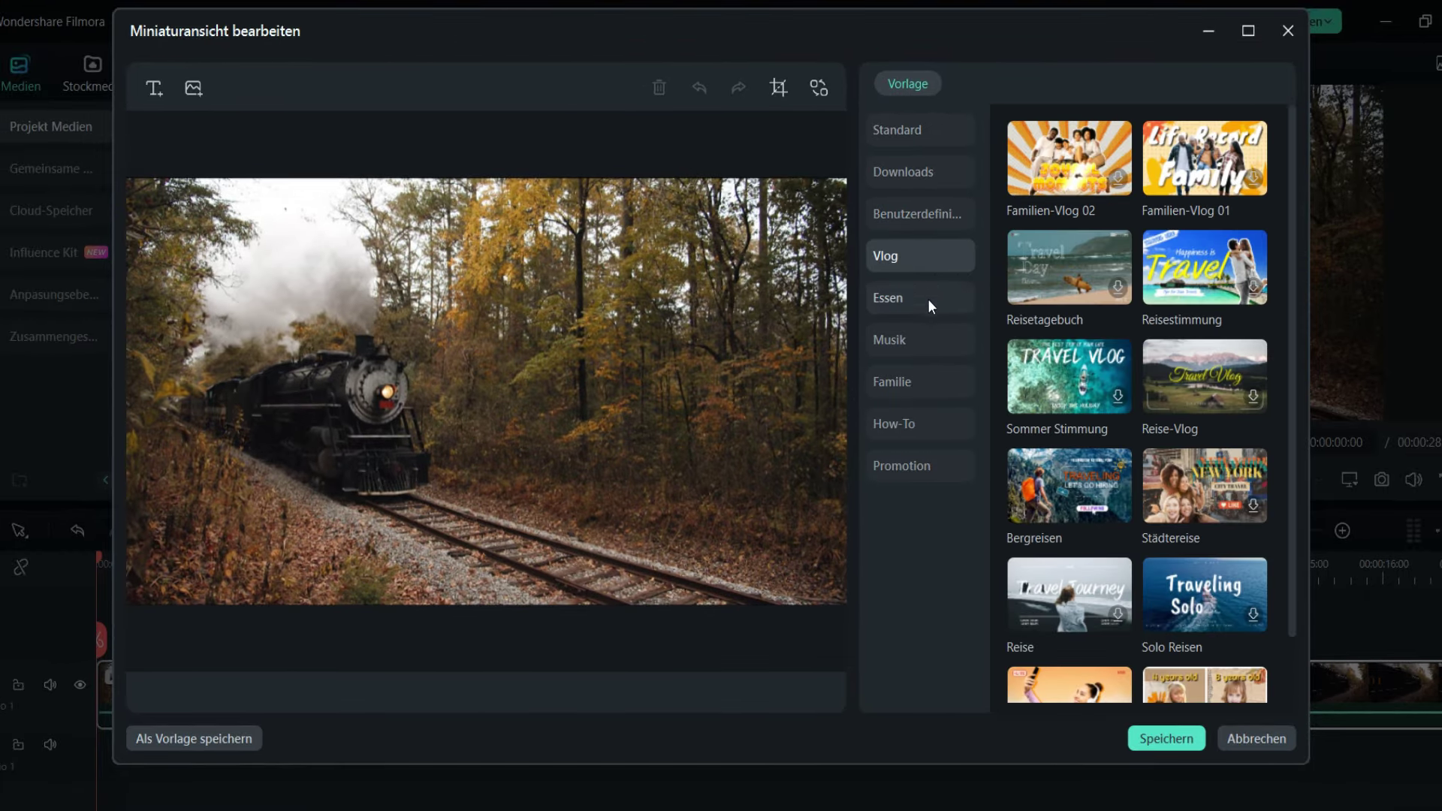
pyautogui.click(927, 299)
pyautogui.click(928, 340)
pyautogui.click(914, 387)
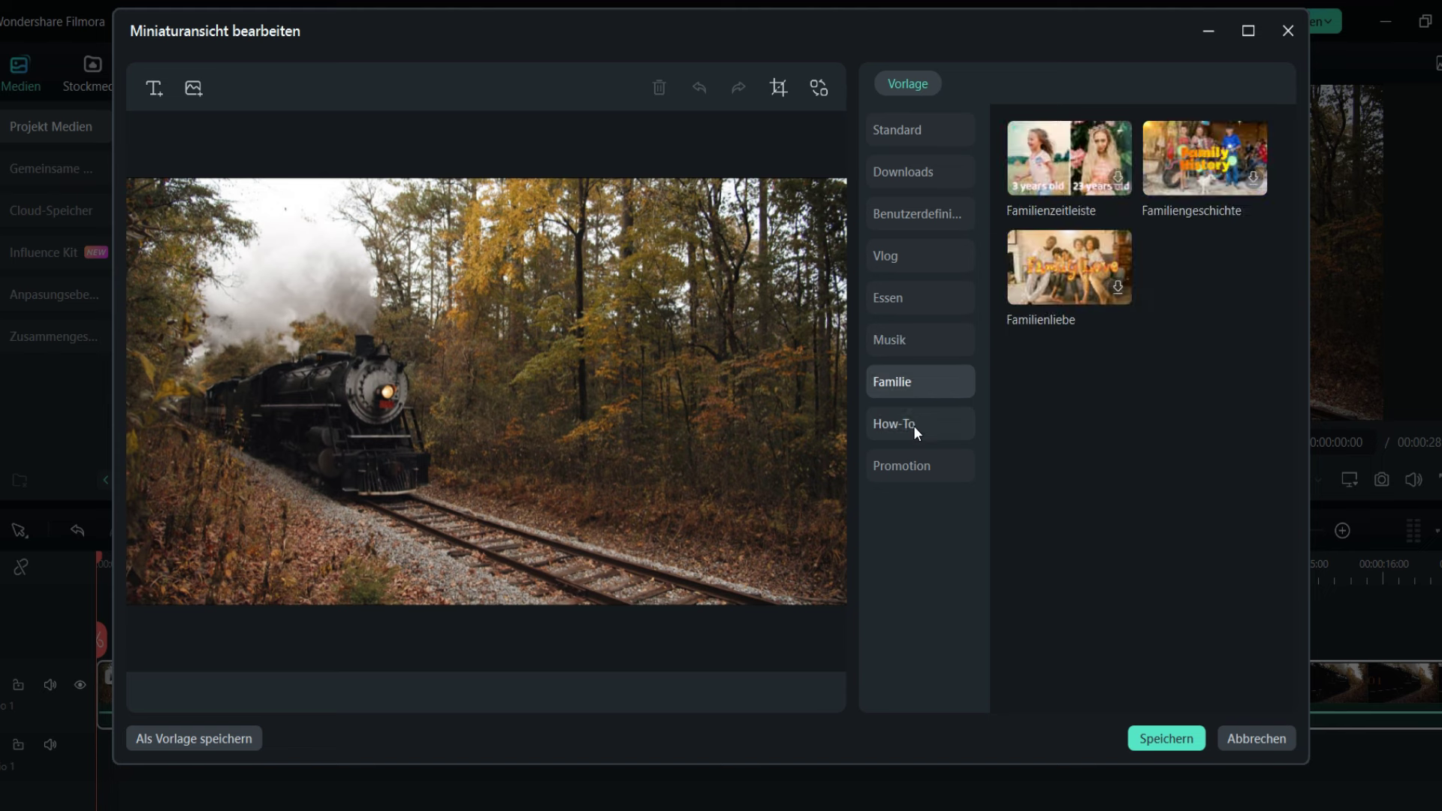
pyautogui.click(914, 425)
pyautogui.click(916, 461)
pyautogui.click(915, 257)
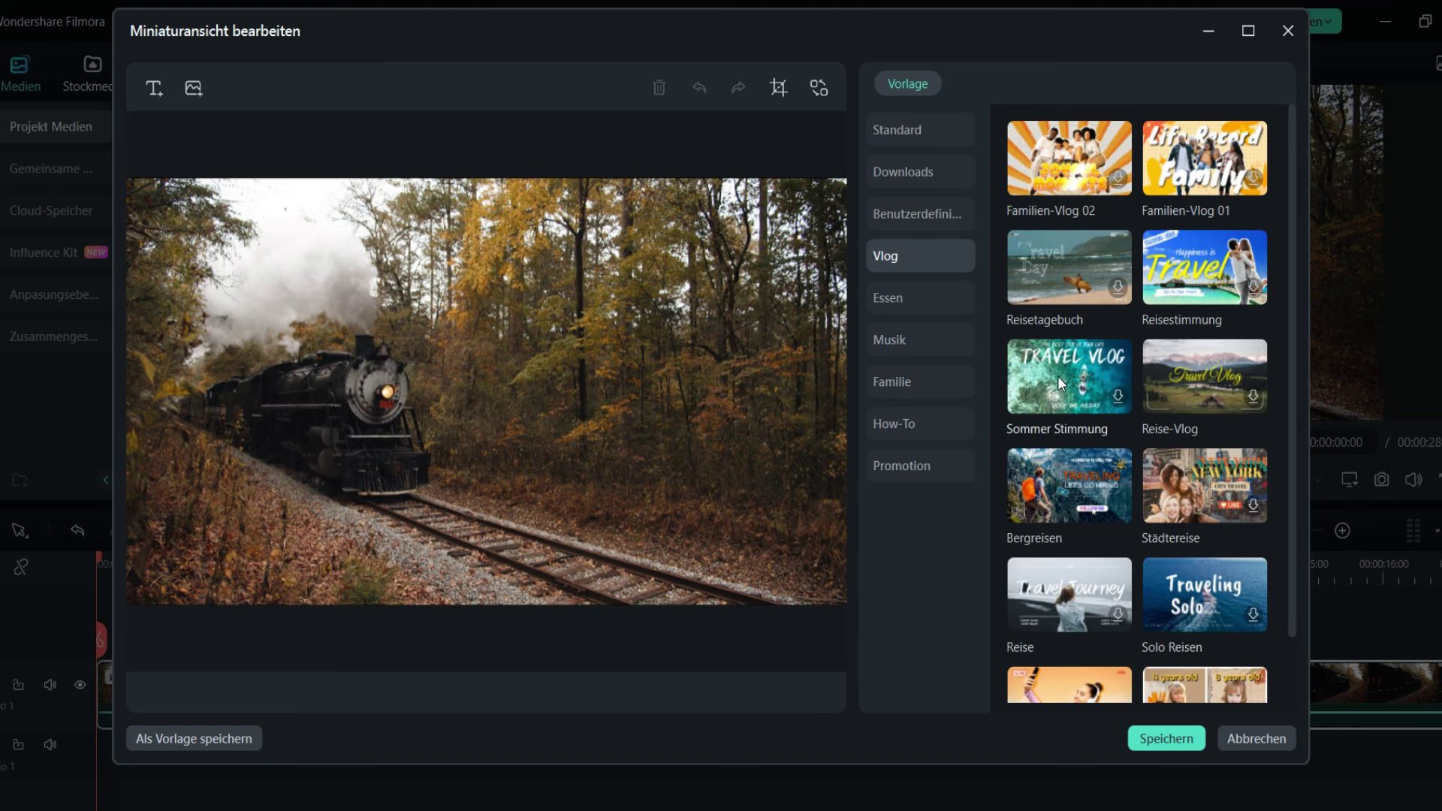
pyautogui.click(1118, 398)
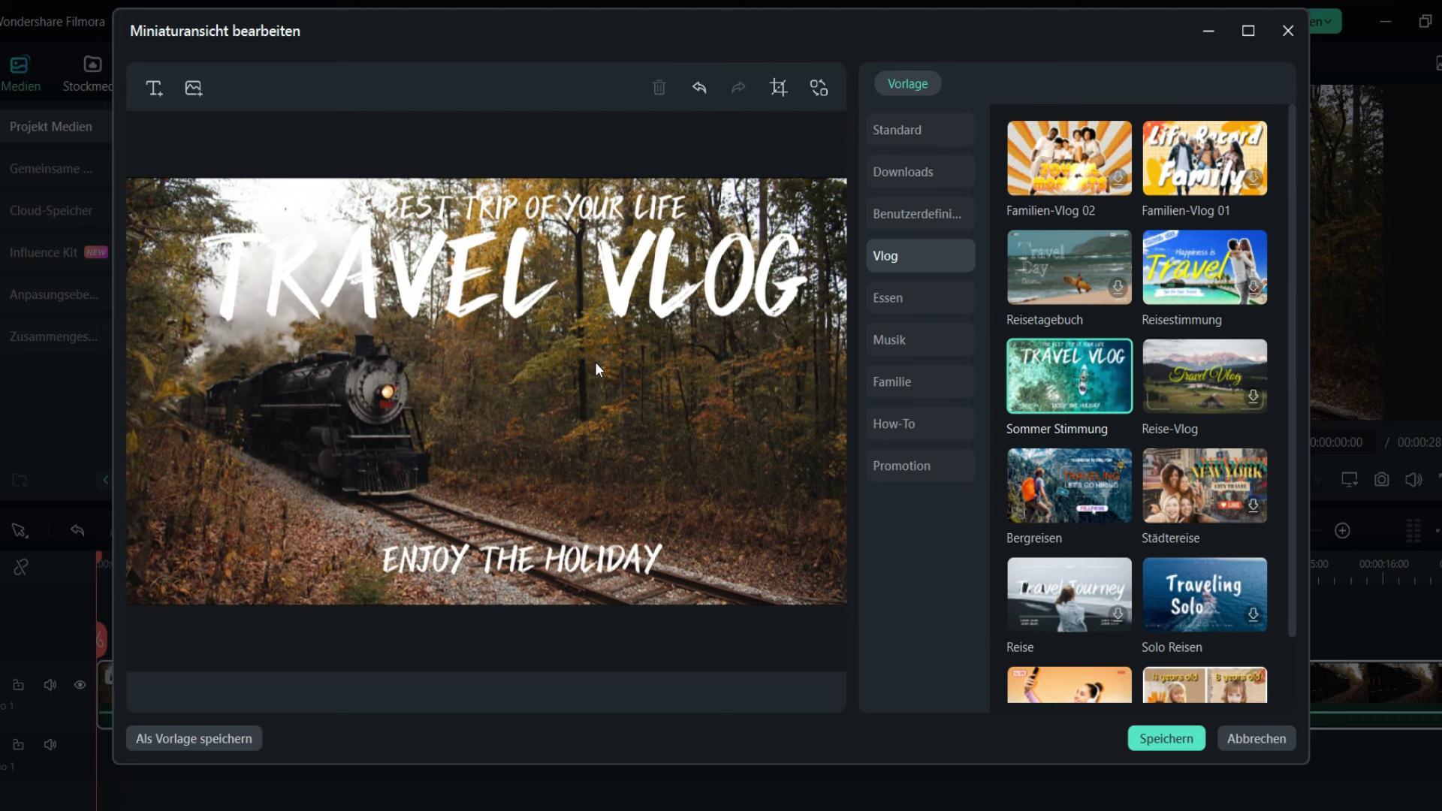
# - Move the TRAVEL VLOG title and the ENJOY THE HOLIDAY line to the lower left of the thumbnail image
pyautogui.click(495, 286)
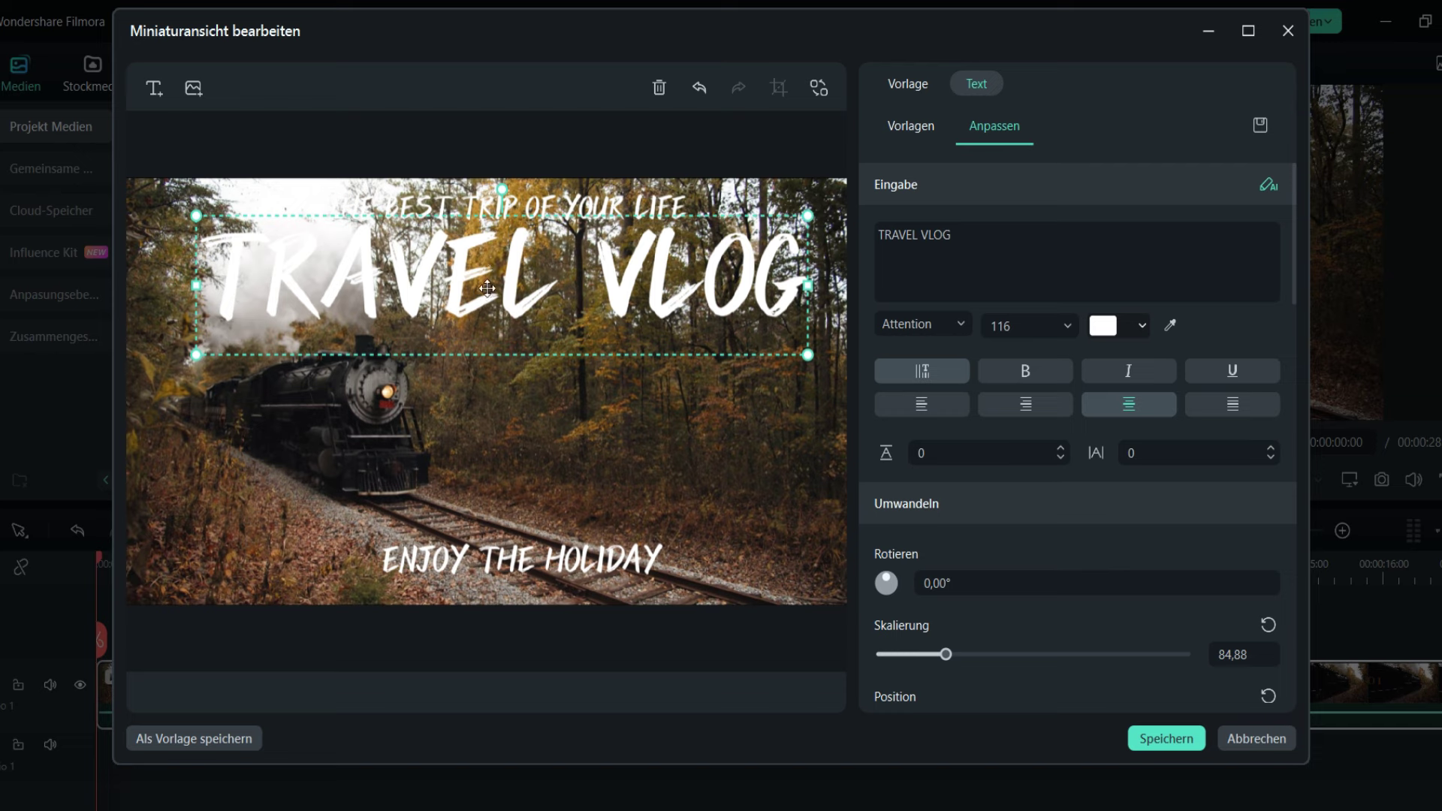
pyautogui.moveTo(487, 288); pyautogui.dragTo(469, 478)
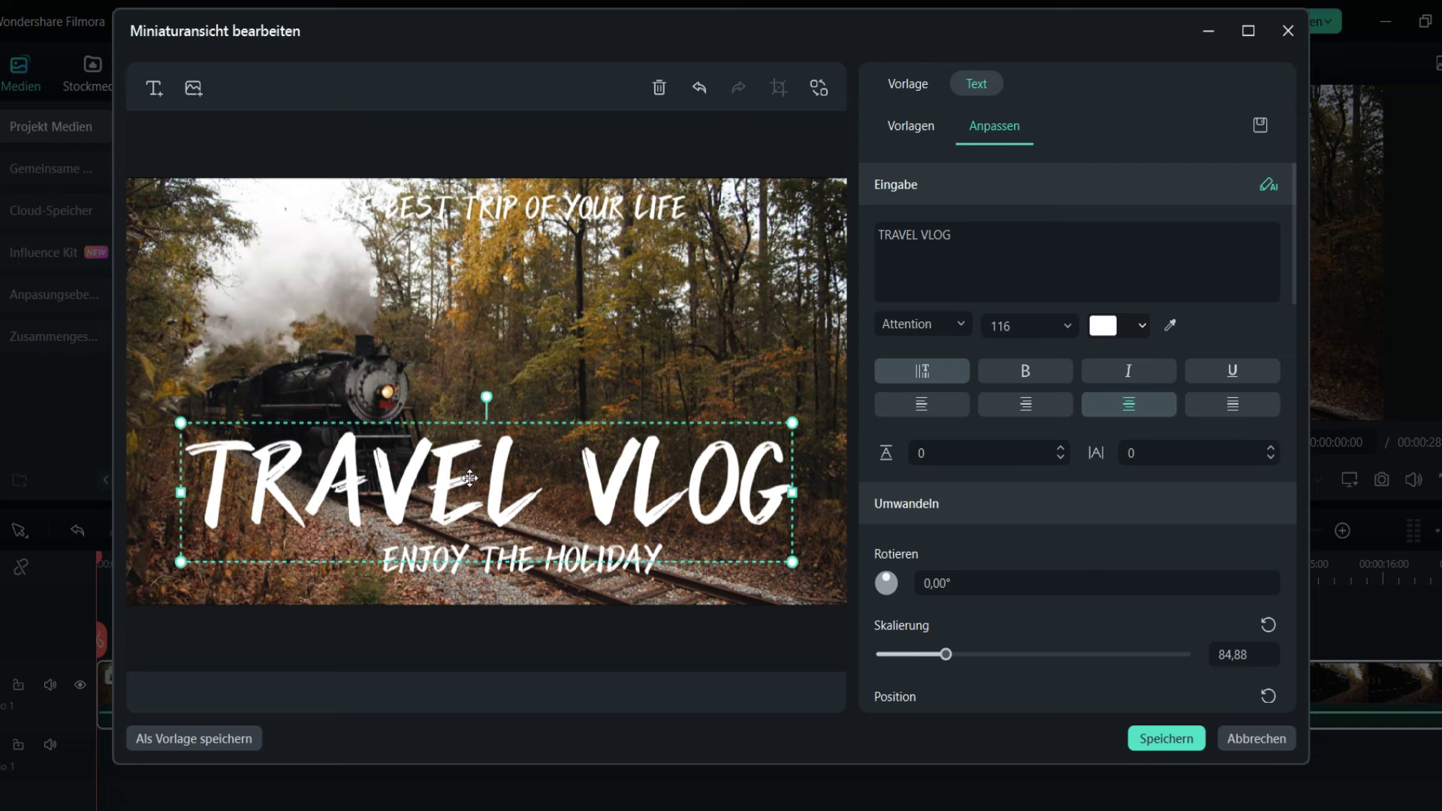
pyautogui.moveTo(451, 567); pyautogui.dragTo(239, 575)
pyautogui.moveTo(317, 467); pyautogui.dragTo(288, 478)
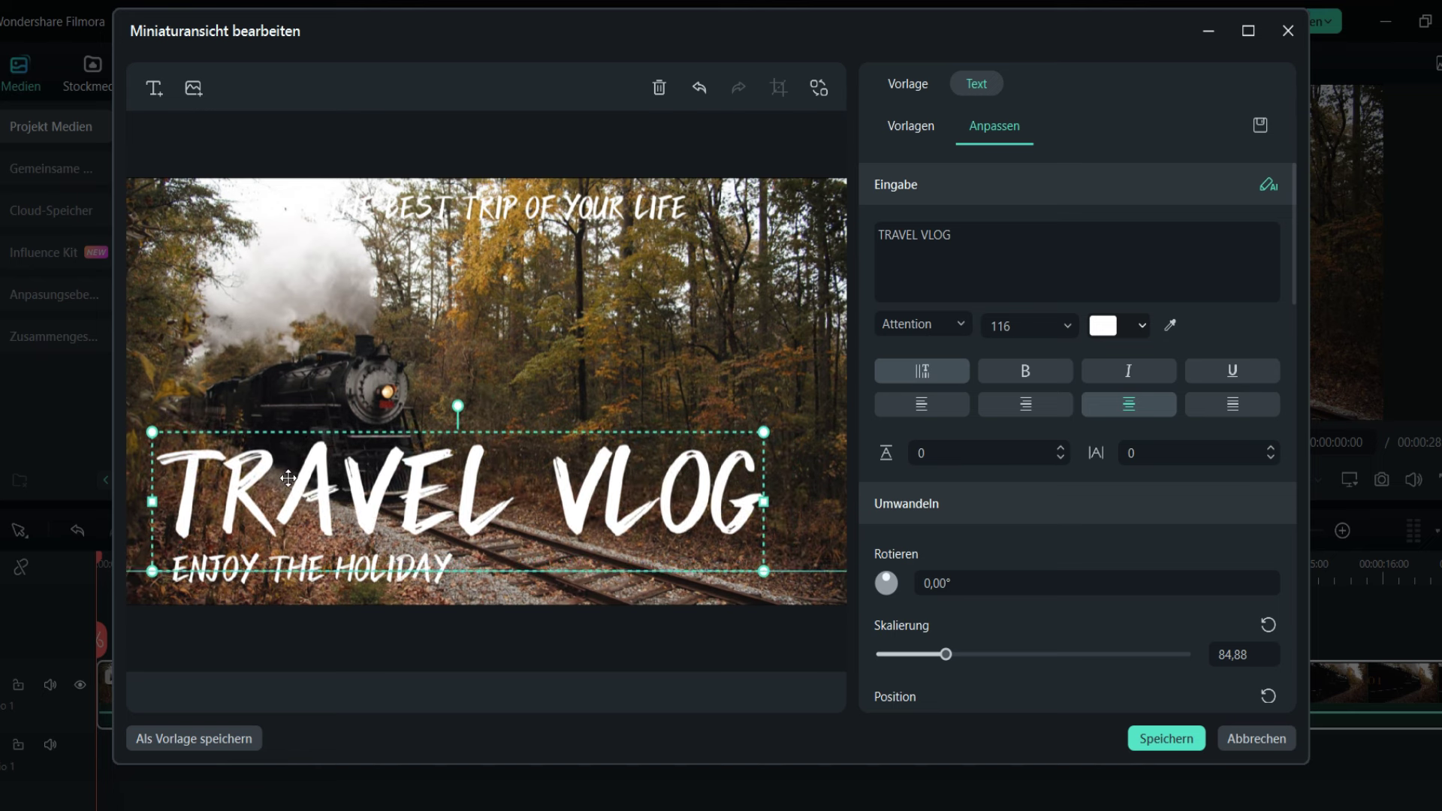
# - Recolour the text THE BEST TRIP OF YOUR LIFE black and place it in the upper left of the image
pyautogui.moveTo(552, 204); pyautogui.dragTo(693, 203)
pyautogui.doubleClick(692, 203)
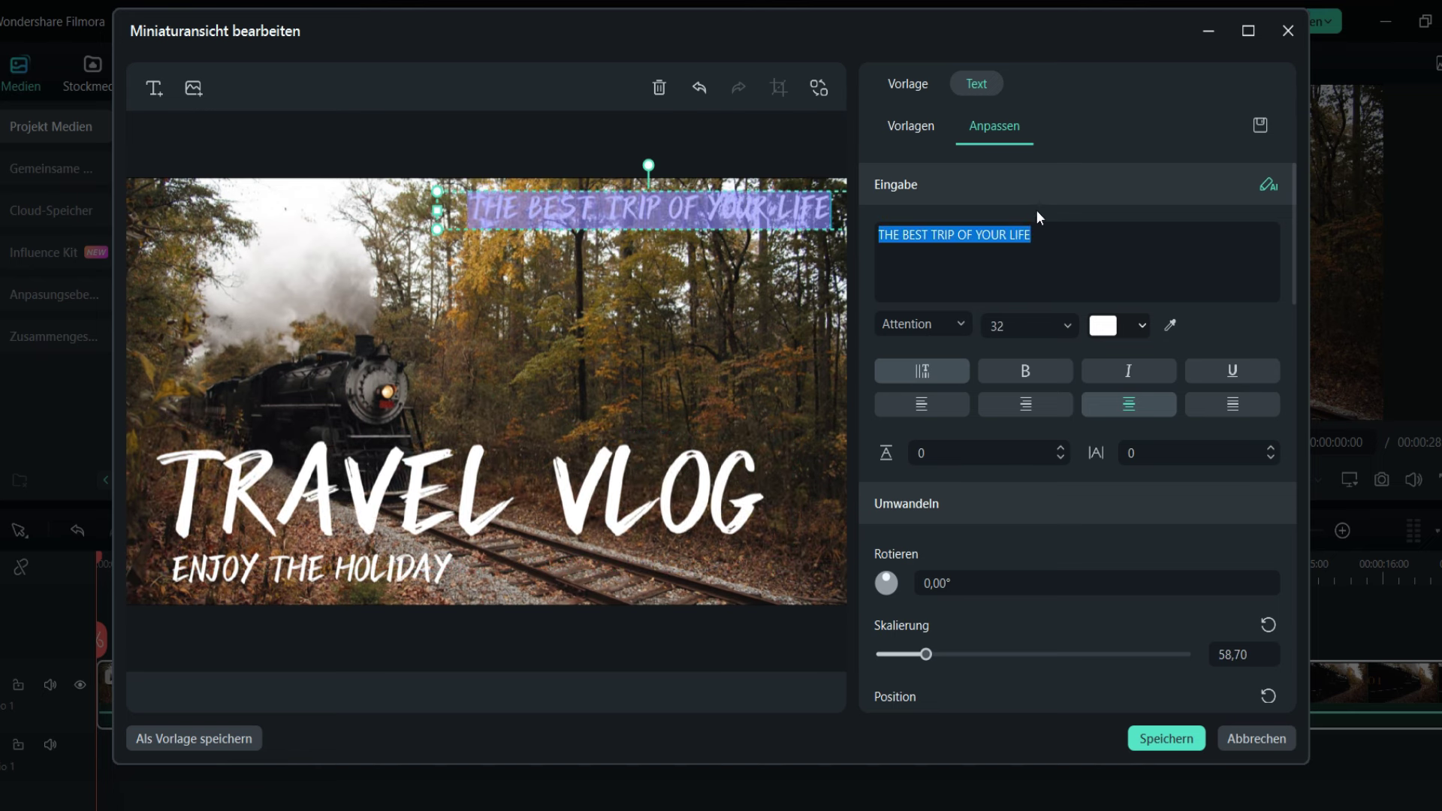
pyautogui.click(1143, 331)
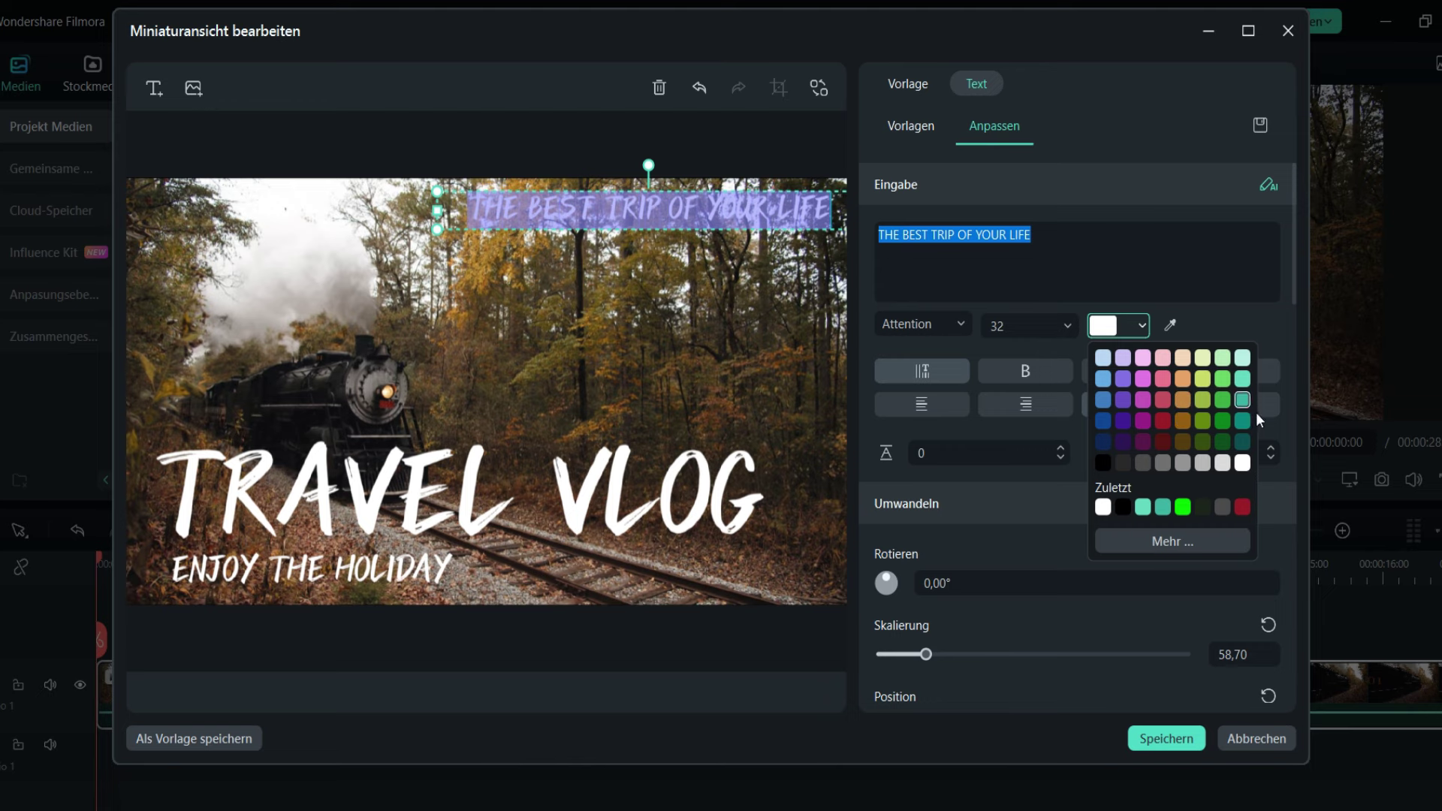
pyautogui.click(1123, 508)
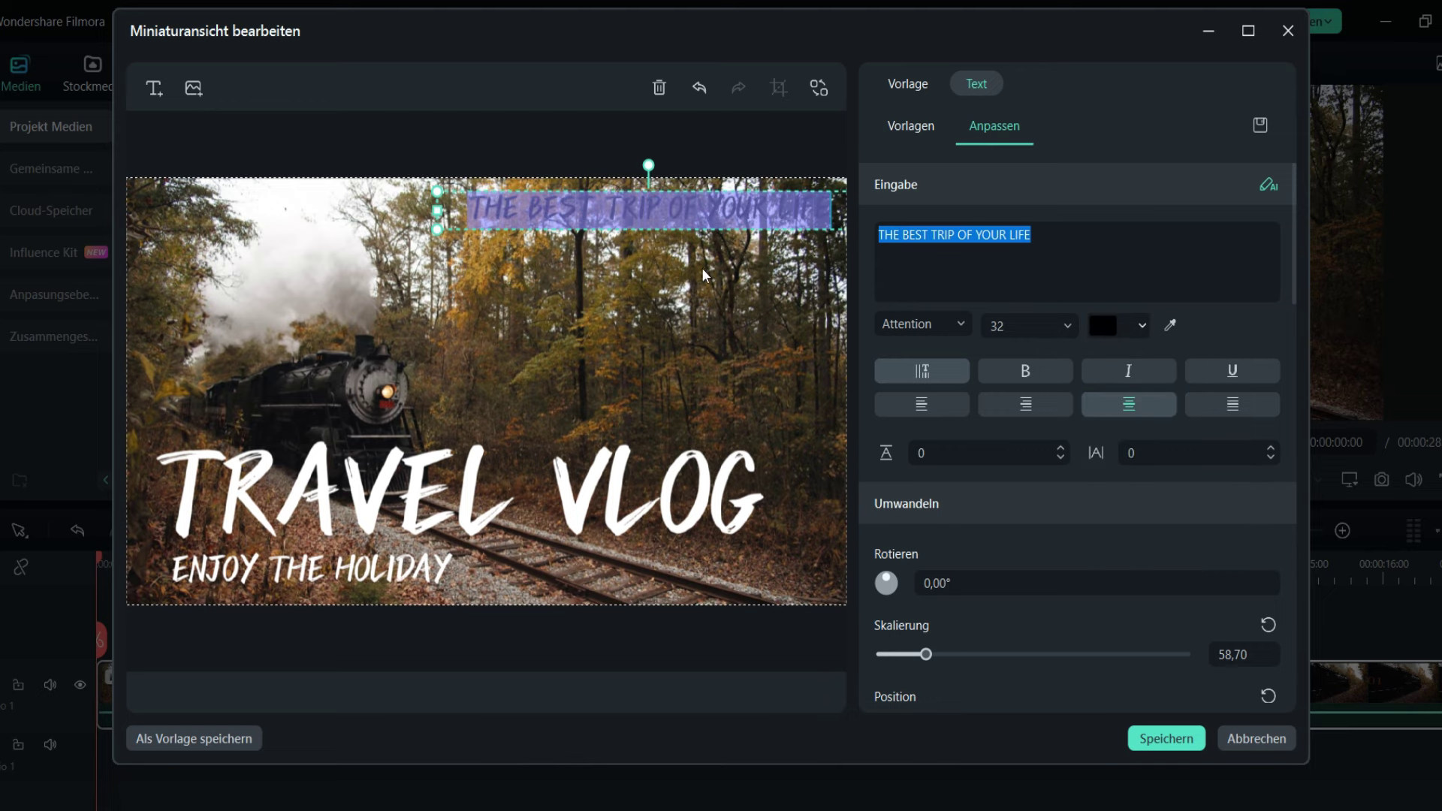
pyautogui.click(622, 189)
pyautogui.click(666, 217)
pyautogui.moveTo(666, 217); pyautogui.dragTo(374, 217)
# - Check the TRAVEL VLOG and ENJOY THE HOLIDAY text layers and save the thumbnail
pyautogui.click(476, 500)
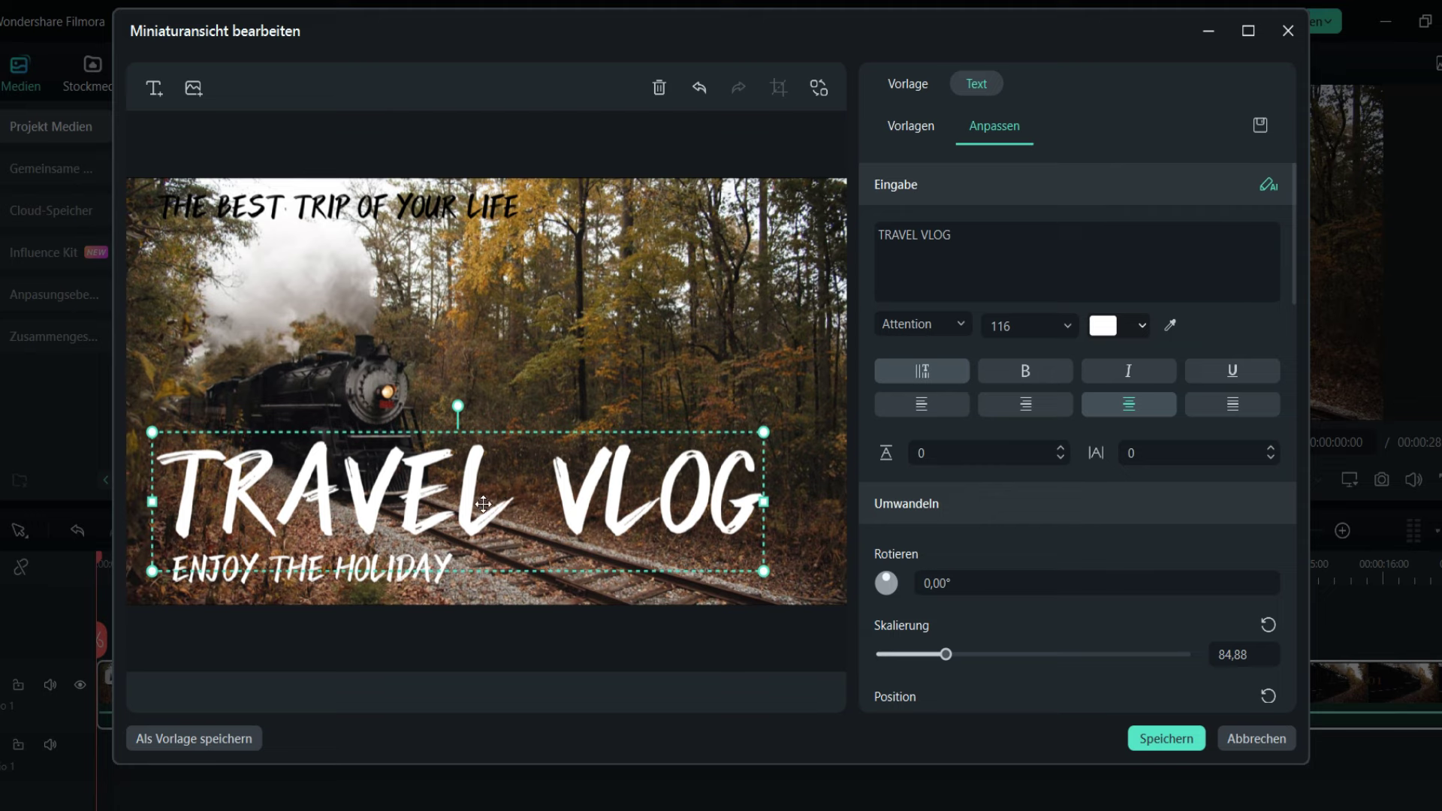
pyautogui.click(408, 584)
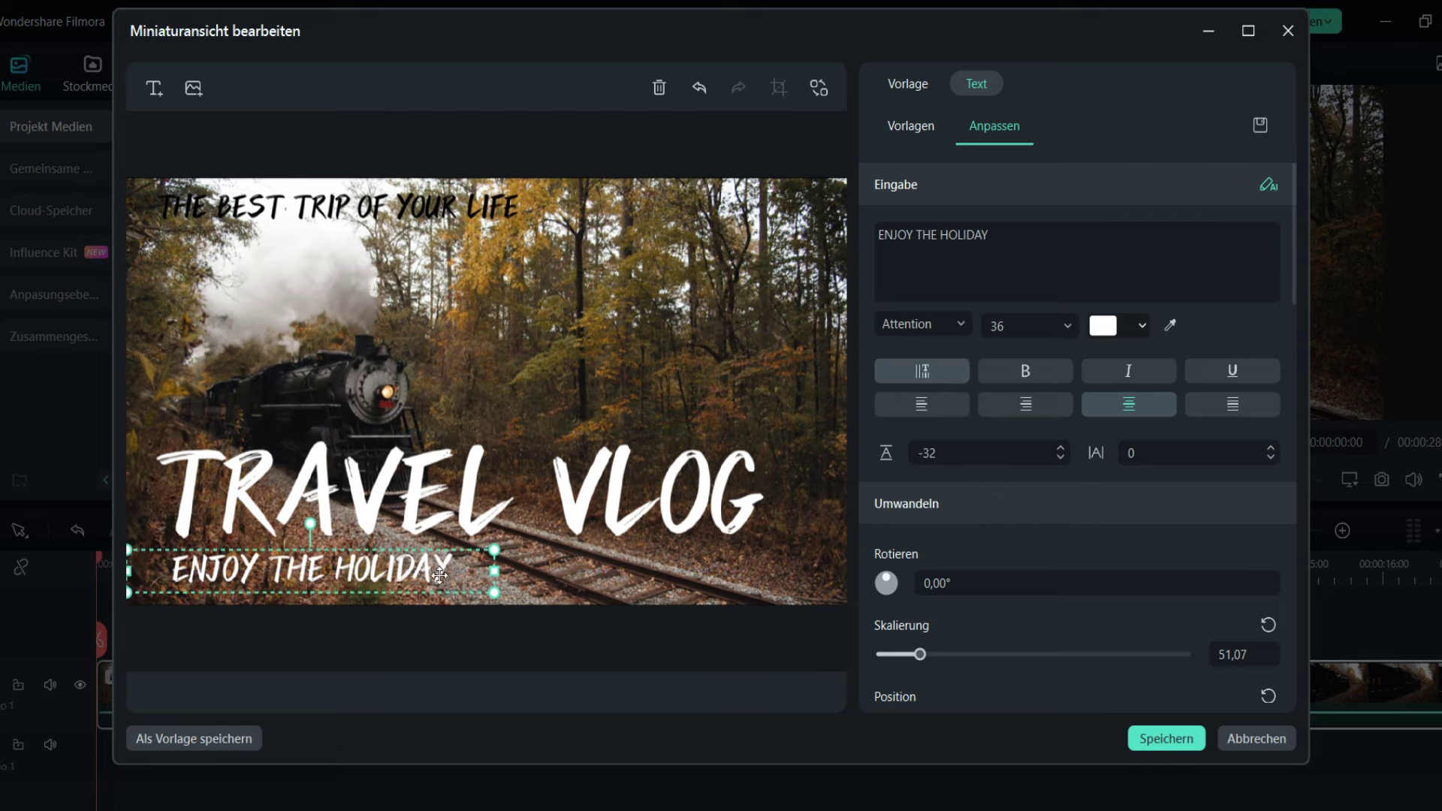
pyautogui.click(443, 503)
pyautogui.click(646, 331)
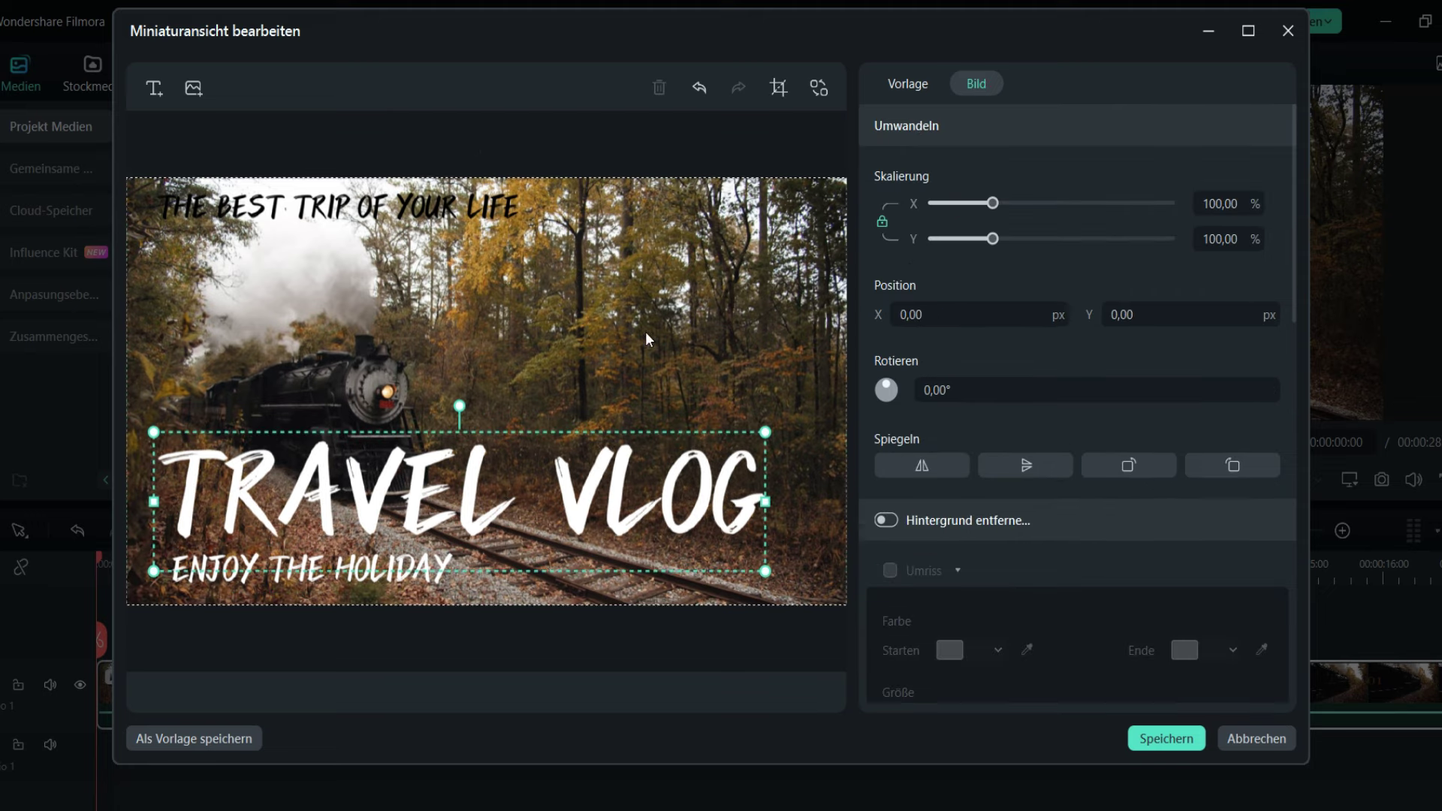
pyautogui.click(1185, 741)
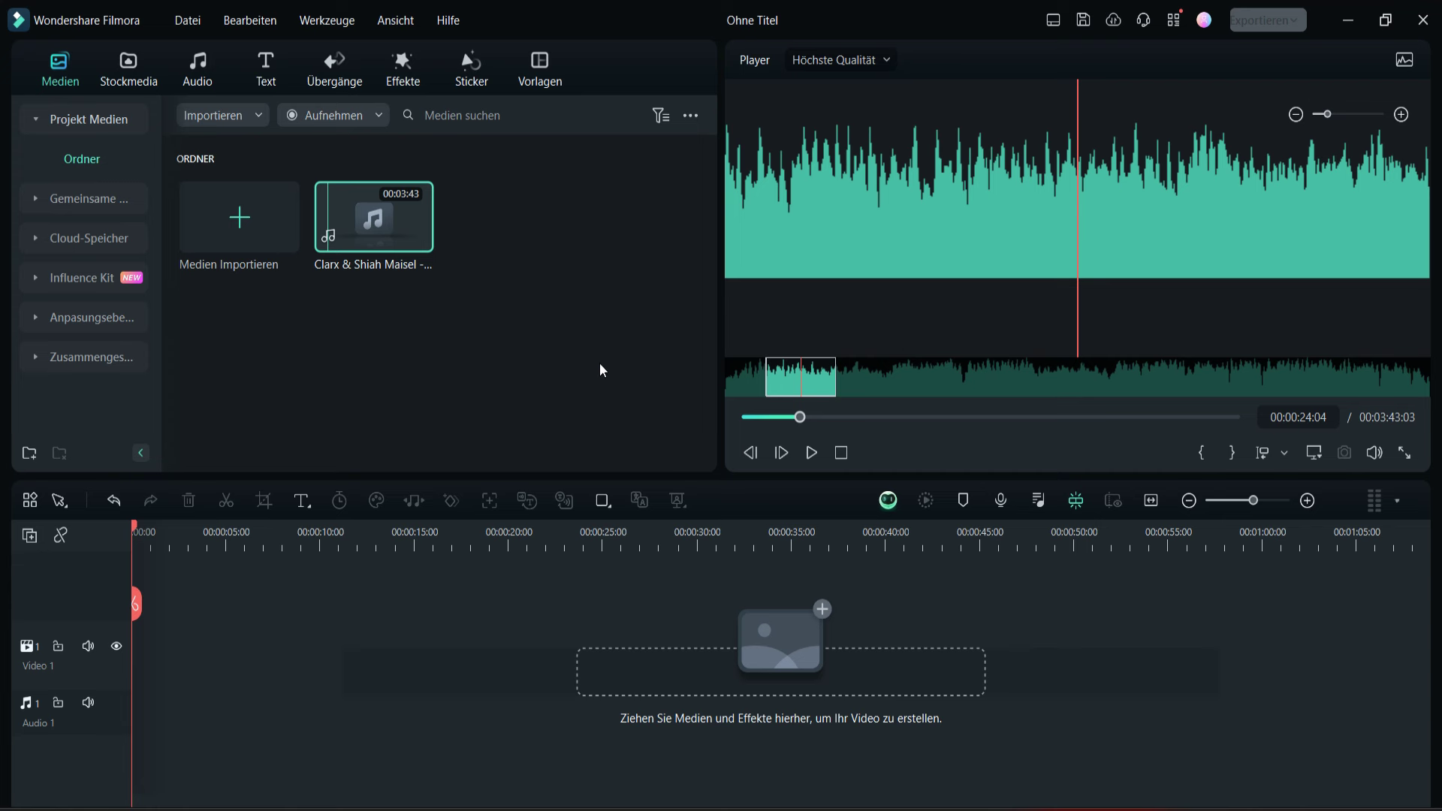
# - Preview the imported song and separate its vocals from the background with KI Stimmentferner
pyautogui.click(811, 453)
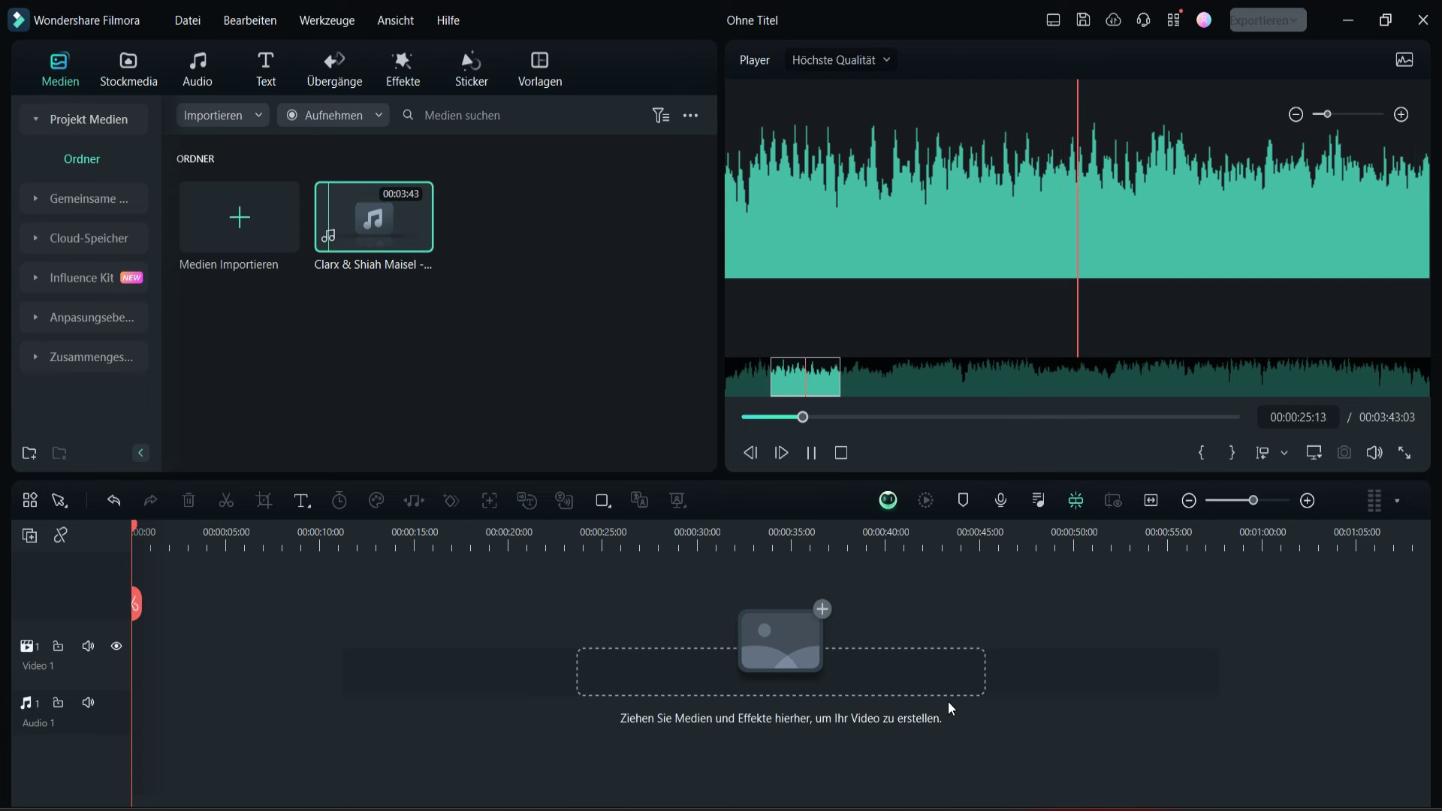
pyautogui.click(811, 454)
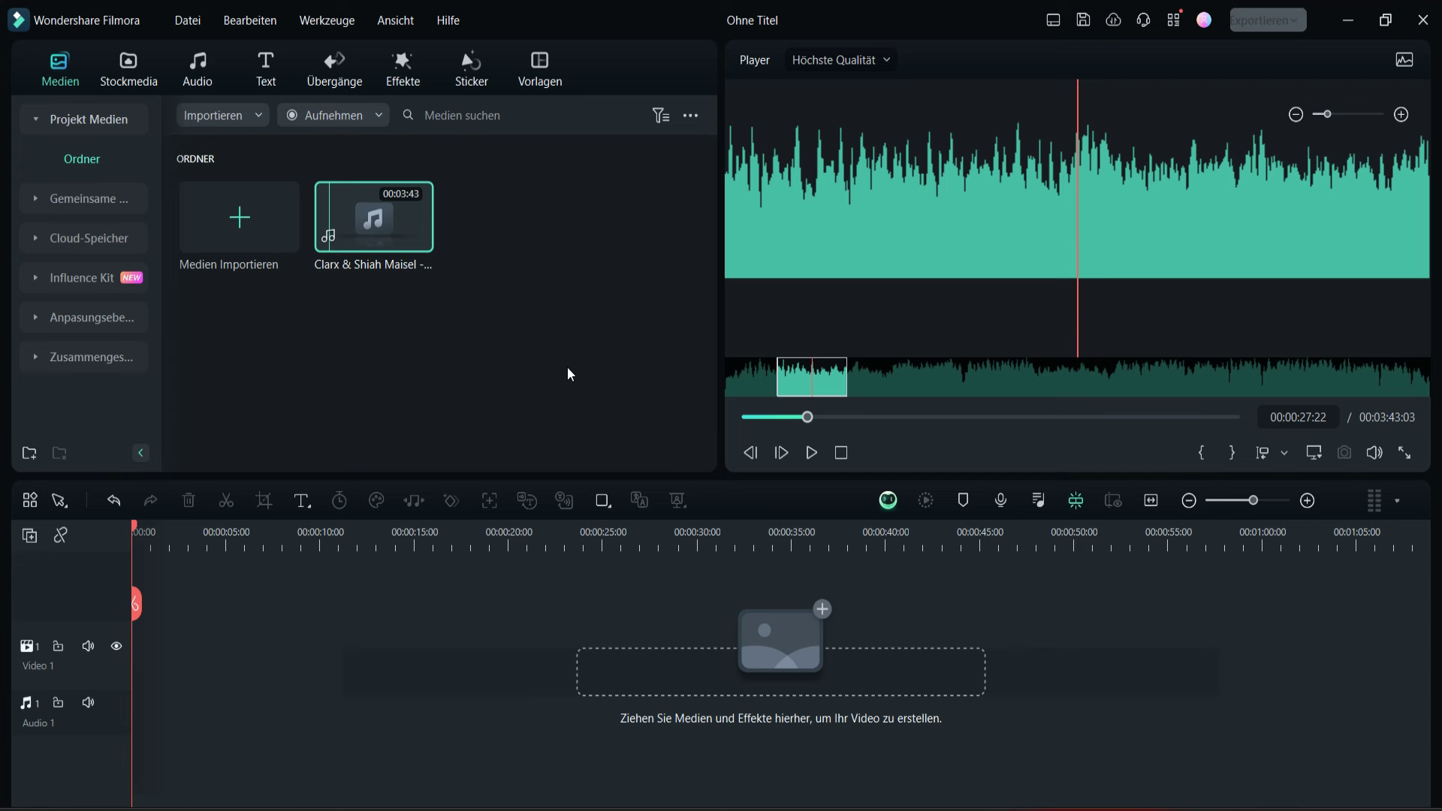
pyautogui.rightClick(374, 223)
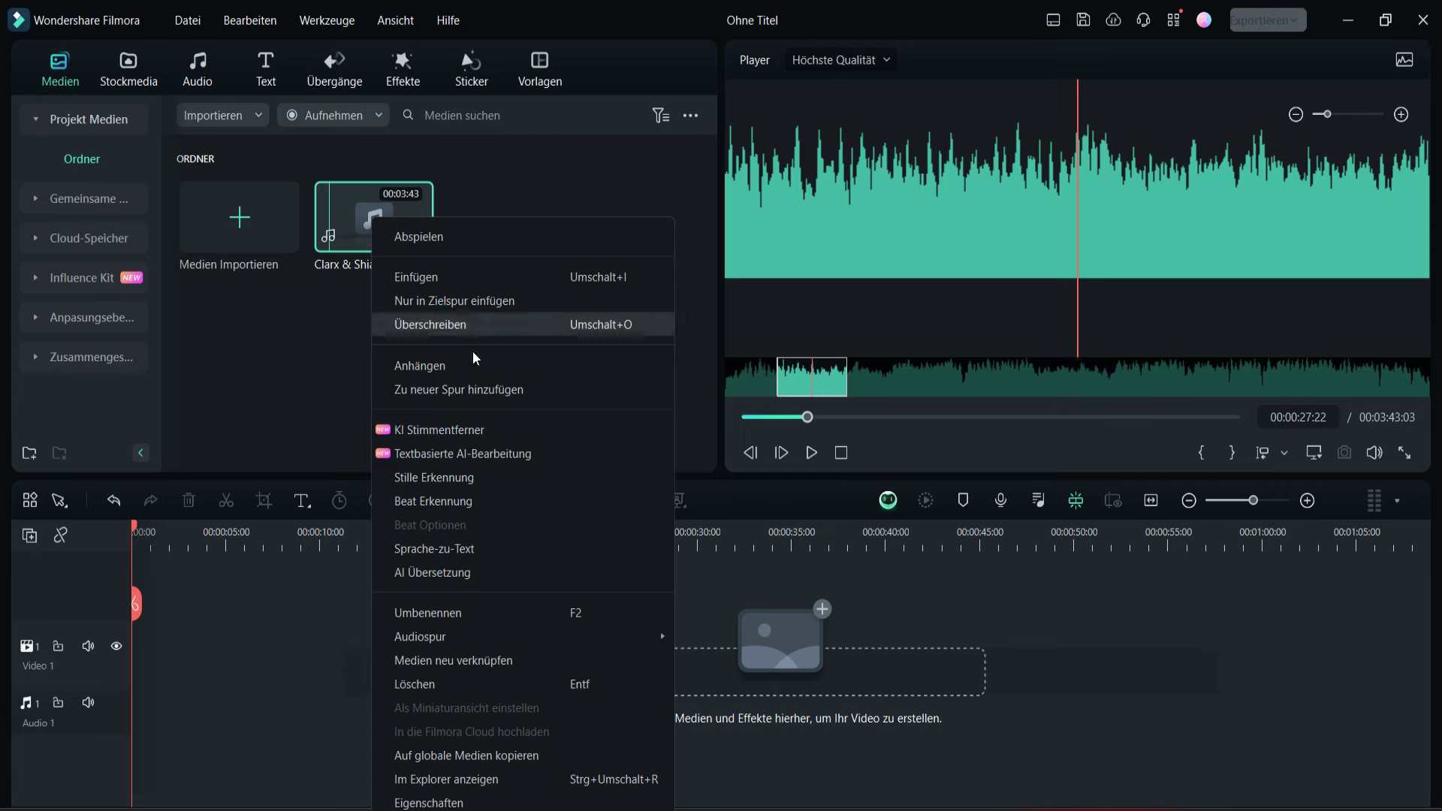
pyautogui.click(510, 430)
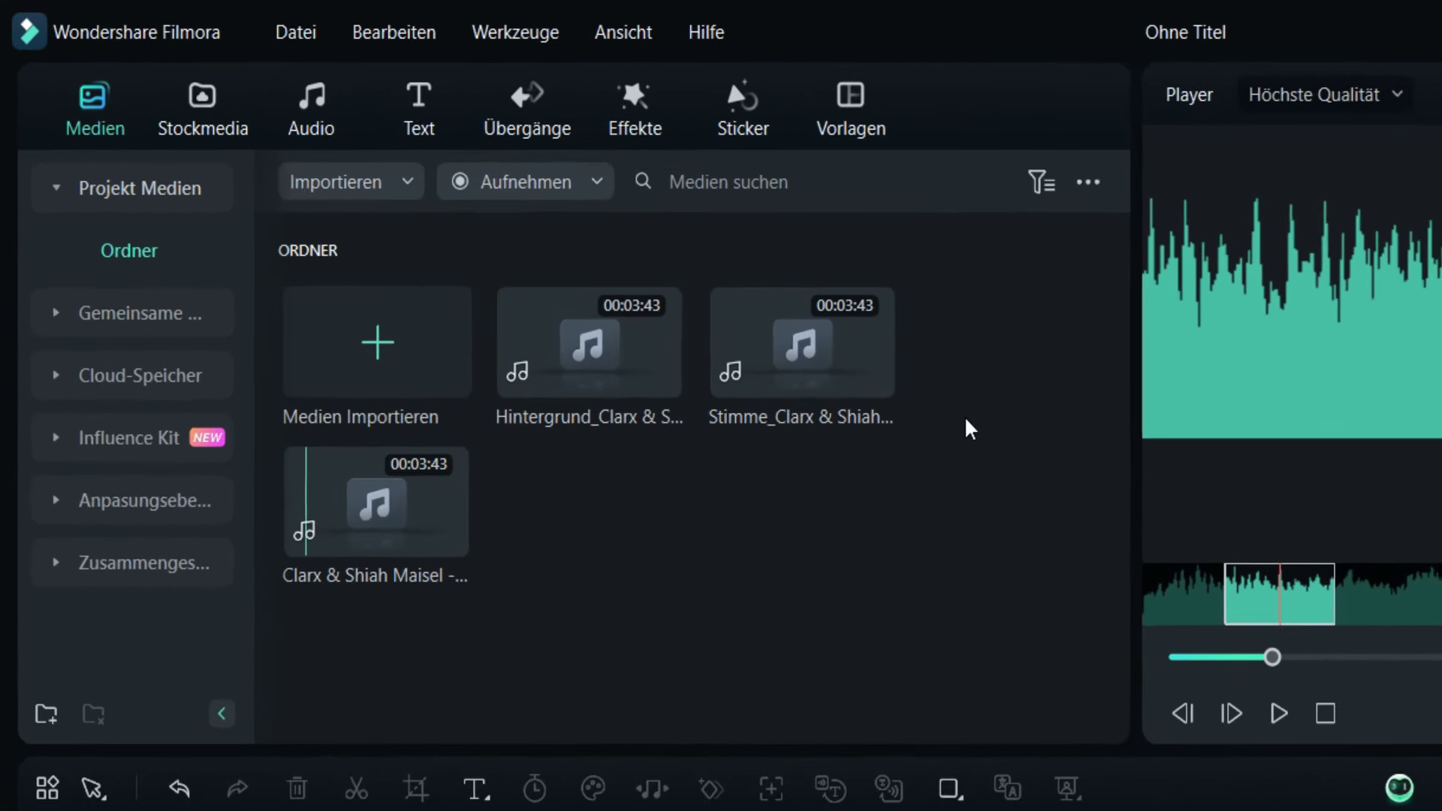
# - Place the Hintergrund and Stimme clips on the timeline, with the vocals on a separate audio track aligned beneath the background
pyautogui.moveTo(749, 279); pyautogui.dragTo(445, 254)
pyautogui.moveTo(588, 335); pyautogui.dragTo(135, 695)
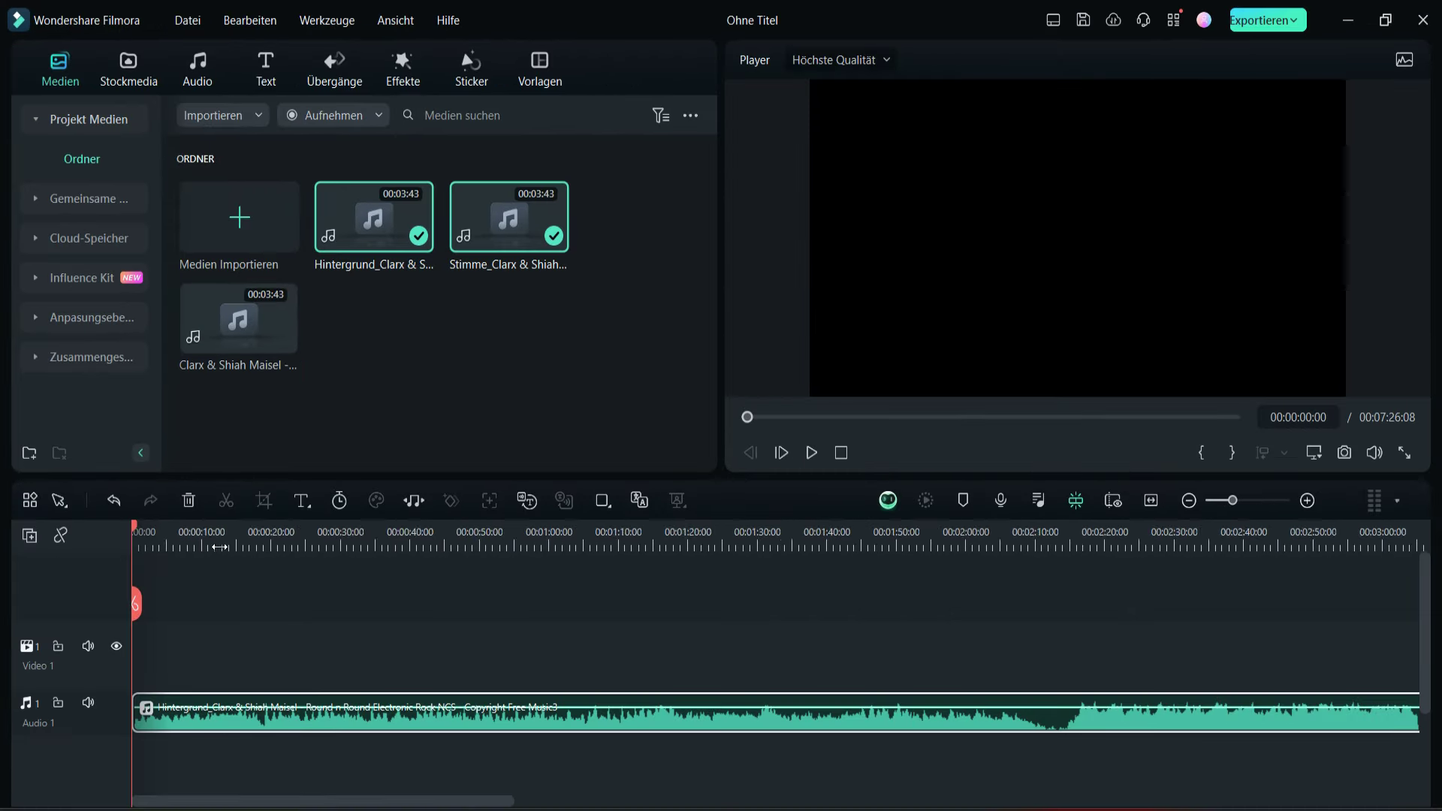
pyautogui.scroll(-5, 591, 634)
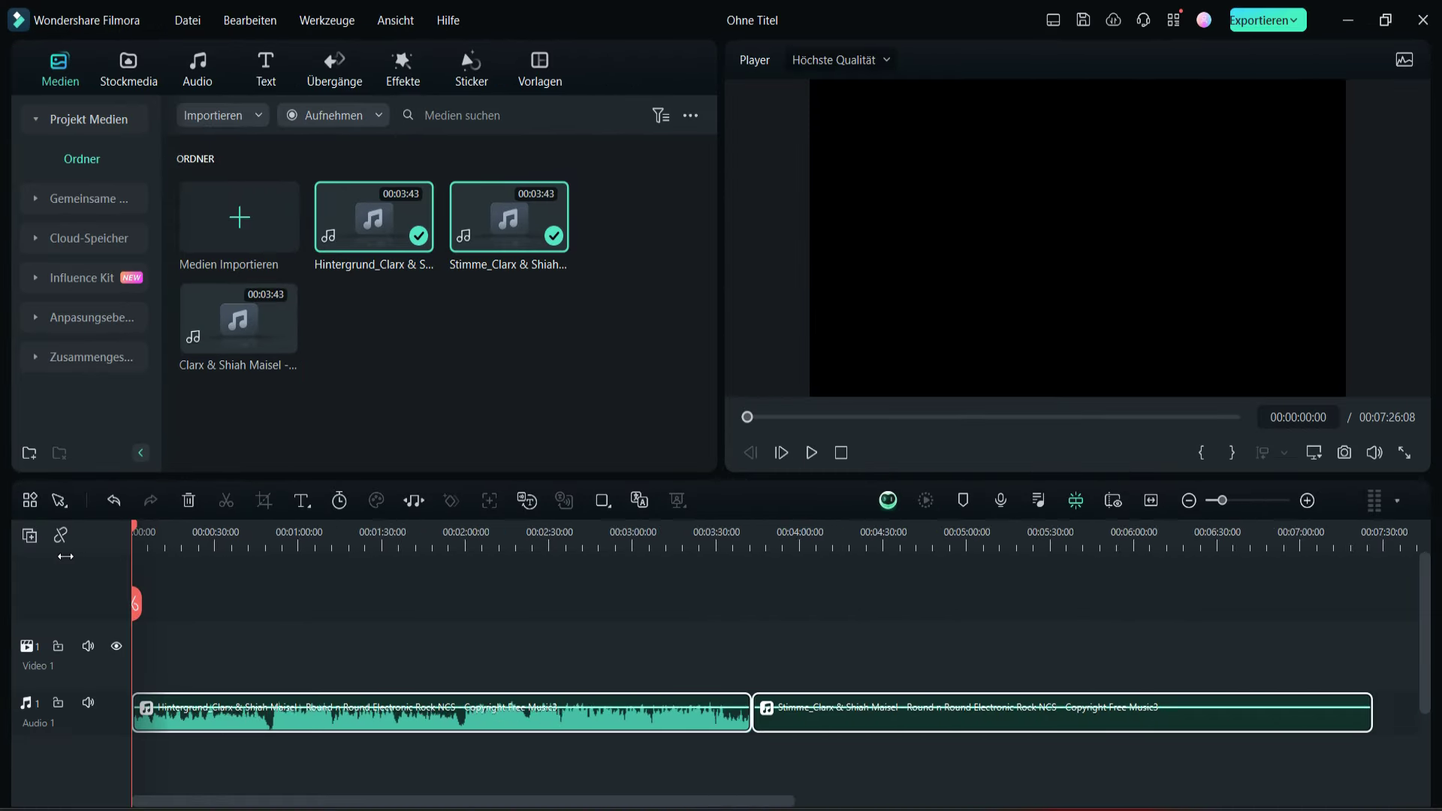
pyautogui.click(591, 635)
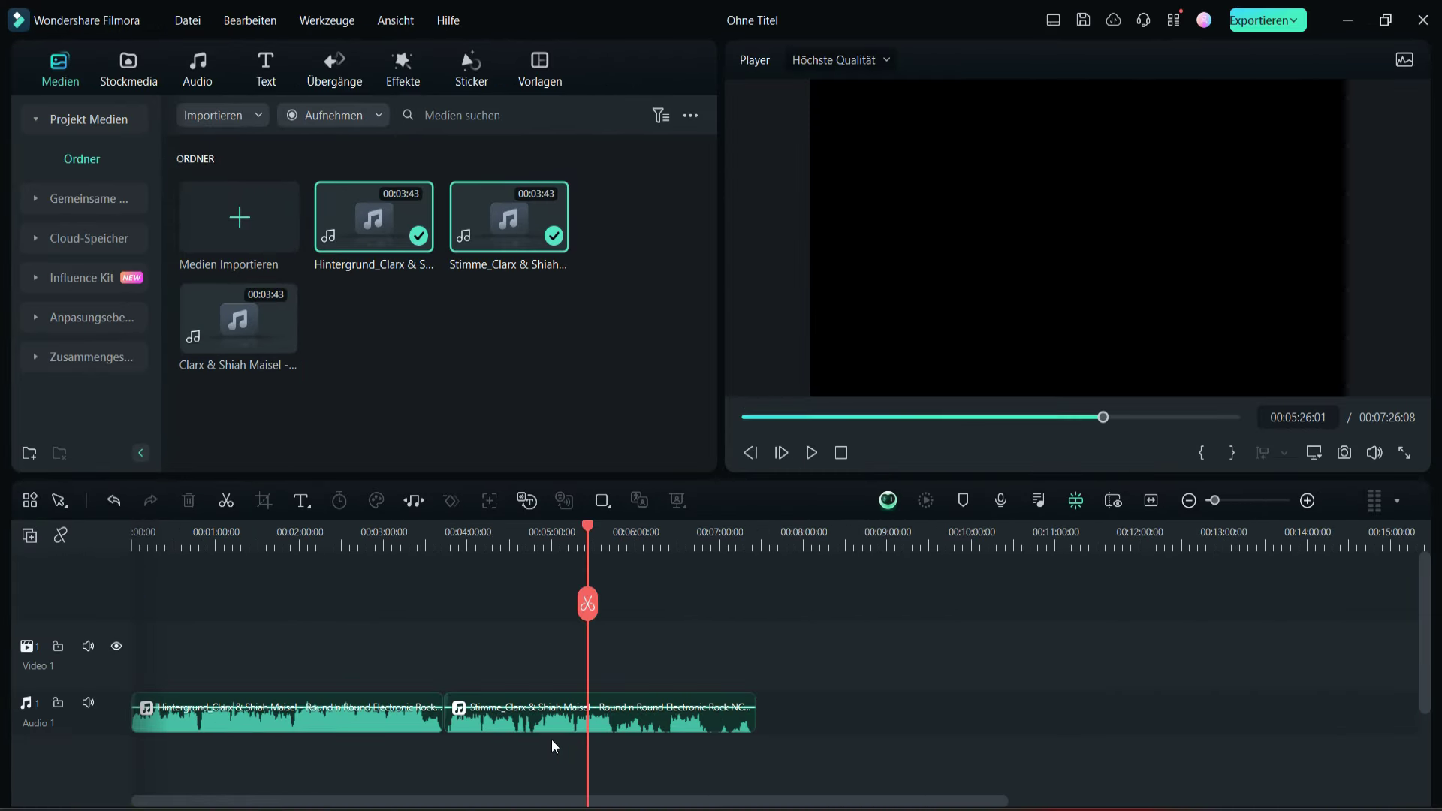
pyautogui.moveTo(556, 717); pyautogui.dragTo(244, 763)
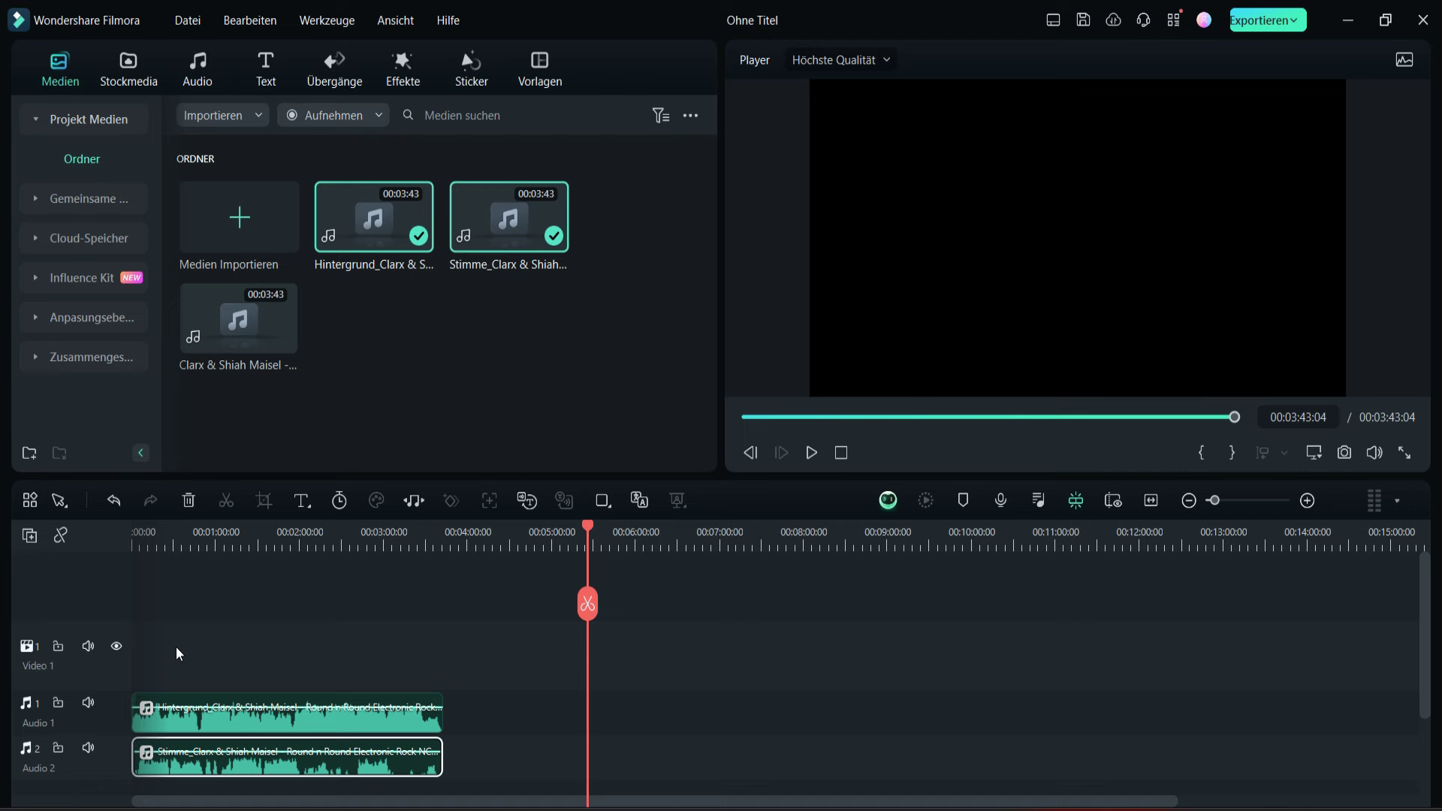
# - Lower the background clip's volume to -∞ dB and play the isolated vocals from about 11 seconds and again further along
pyautogui.click(144, 541)
pyautogui.scroll(5, 338, 713)
pyautogui.scroll(-2, 461, 773)
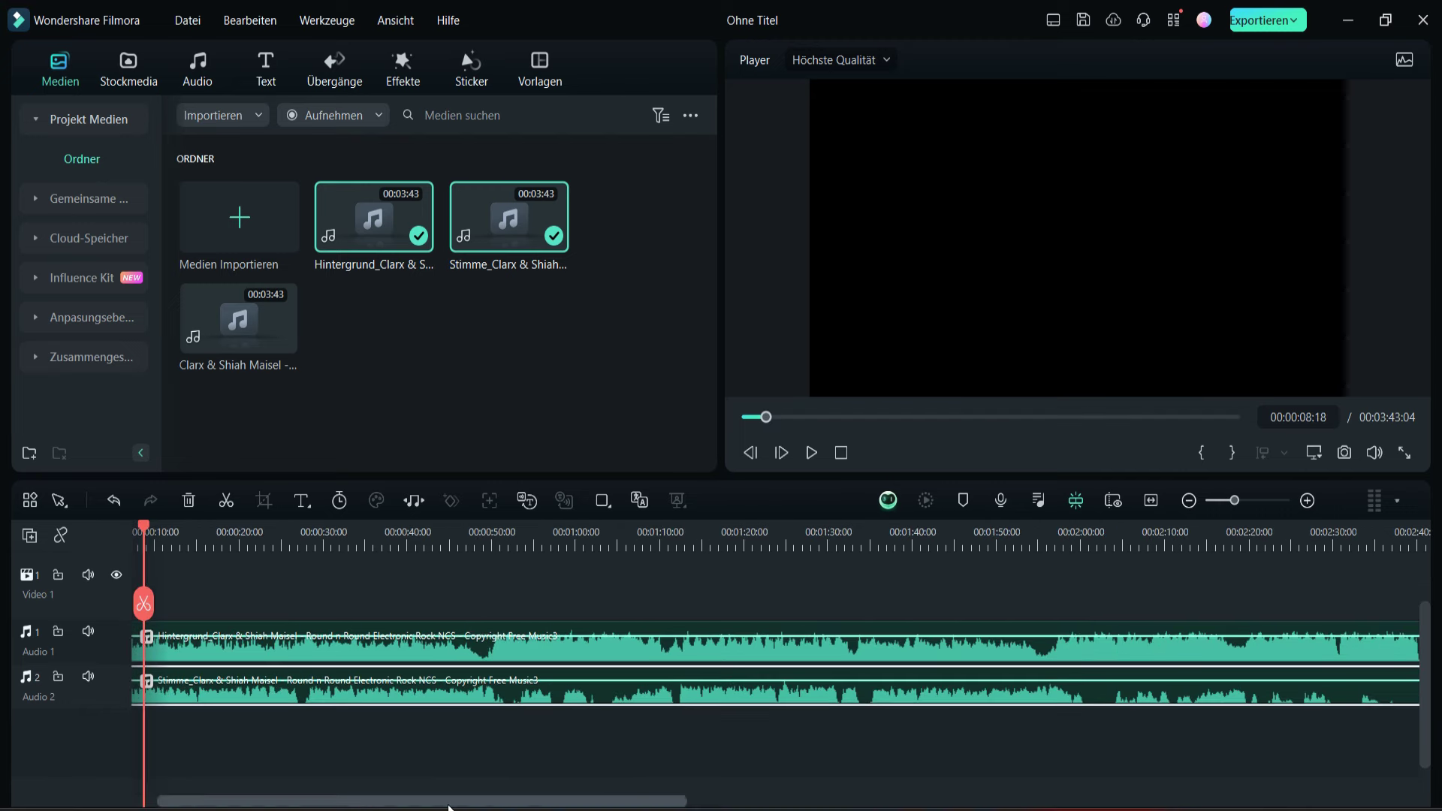
pyautogui.moveTo(448, 801); pyautogui.dragTo(331, 802)
pyautogui.click(193, 531)
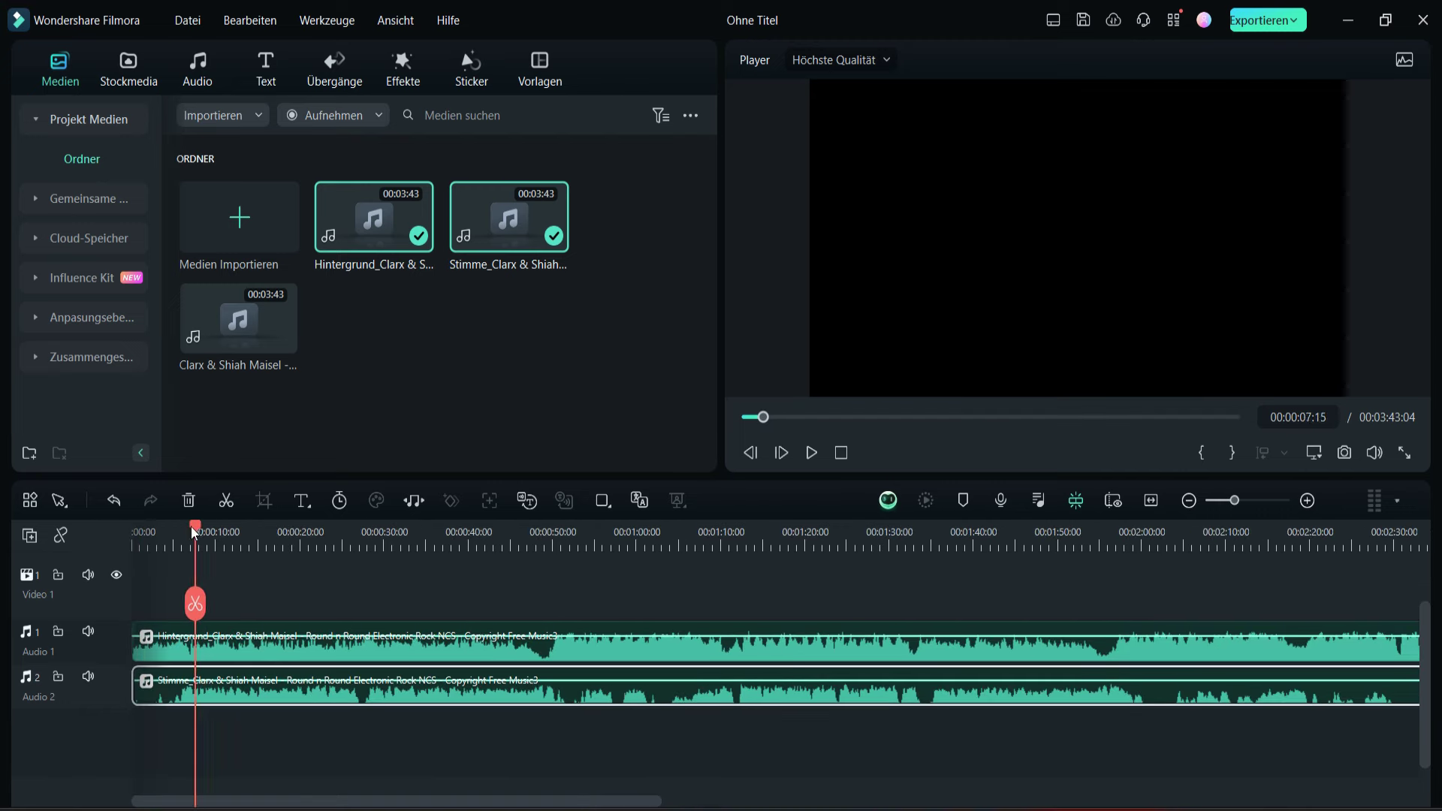
pyautogui.moveTo(191, 525); pyautogui.dragTo(230, 526)
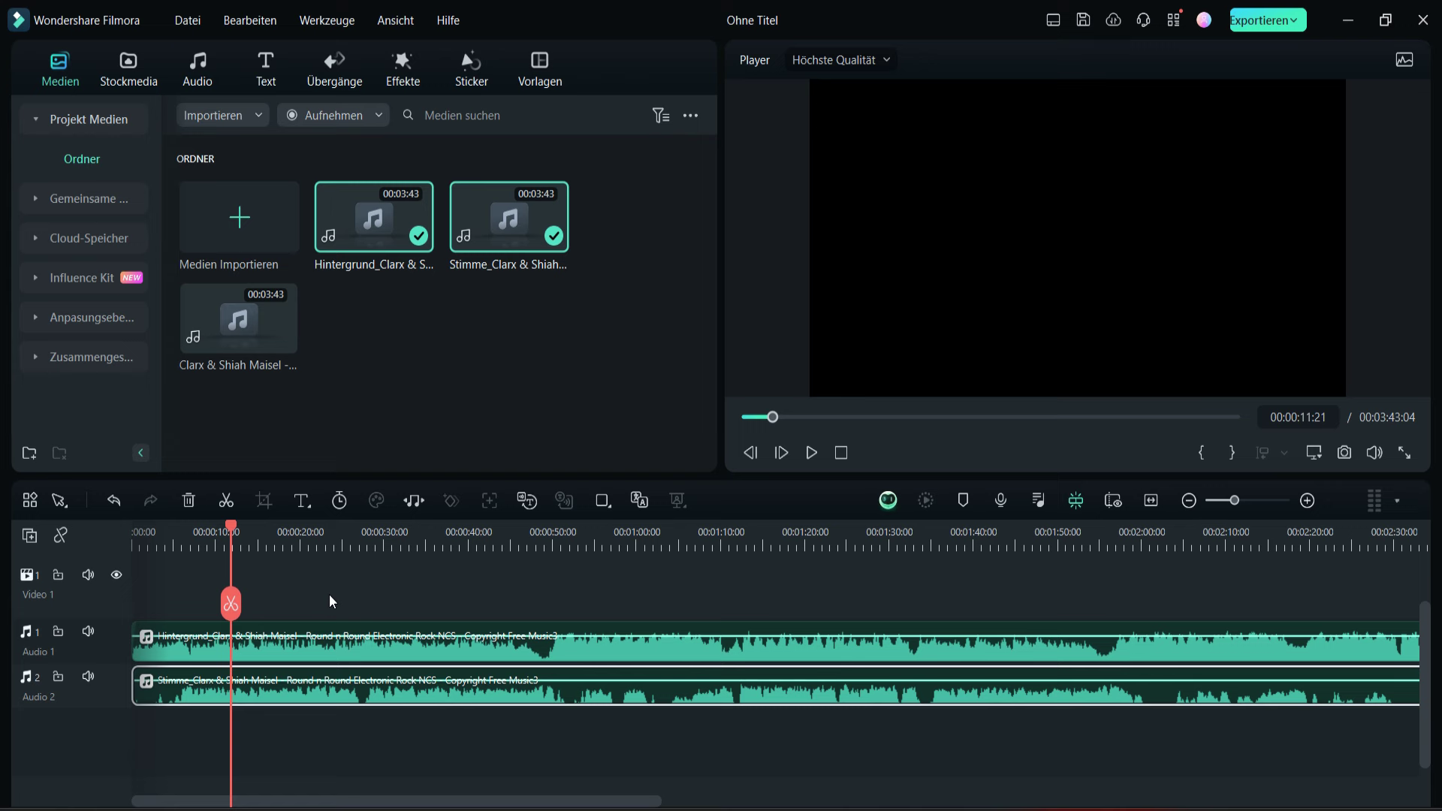
pyautogui.click(374, 640)
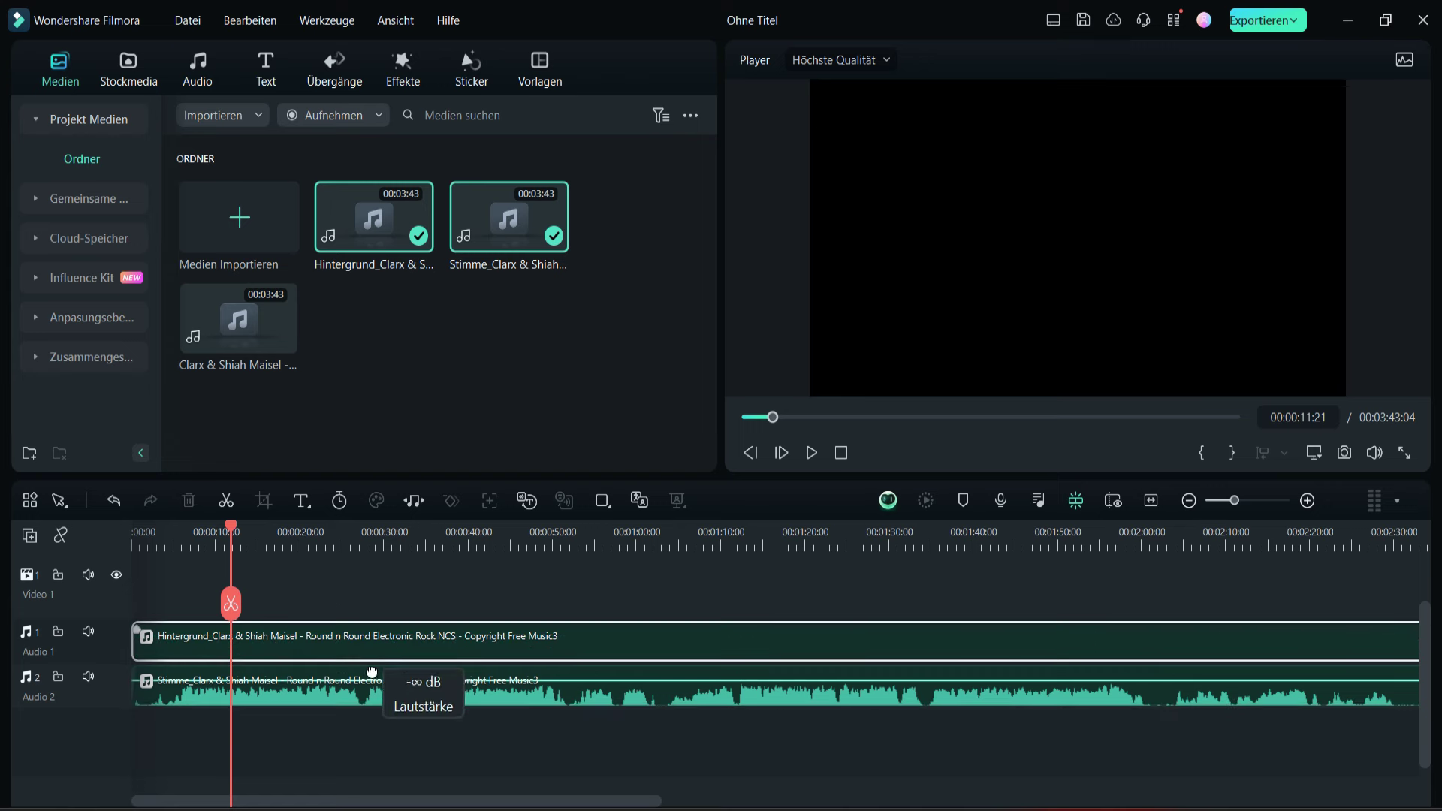
pyautogui.click(811, 453)
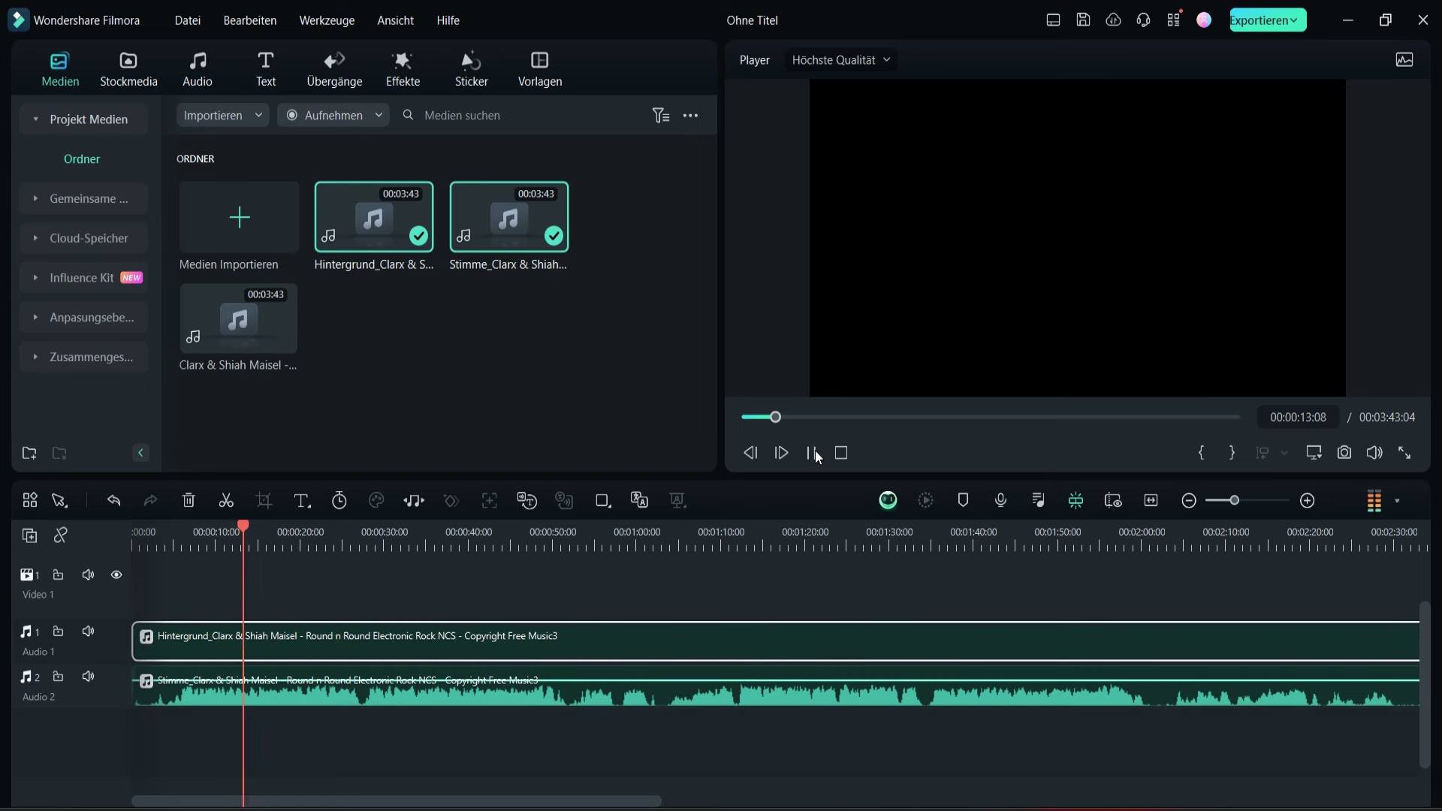
pyautogui.click(456, 535)
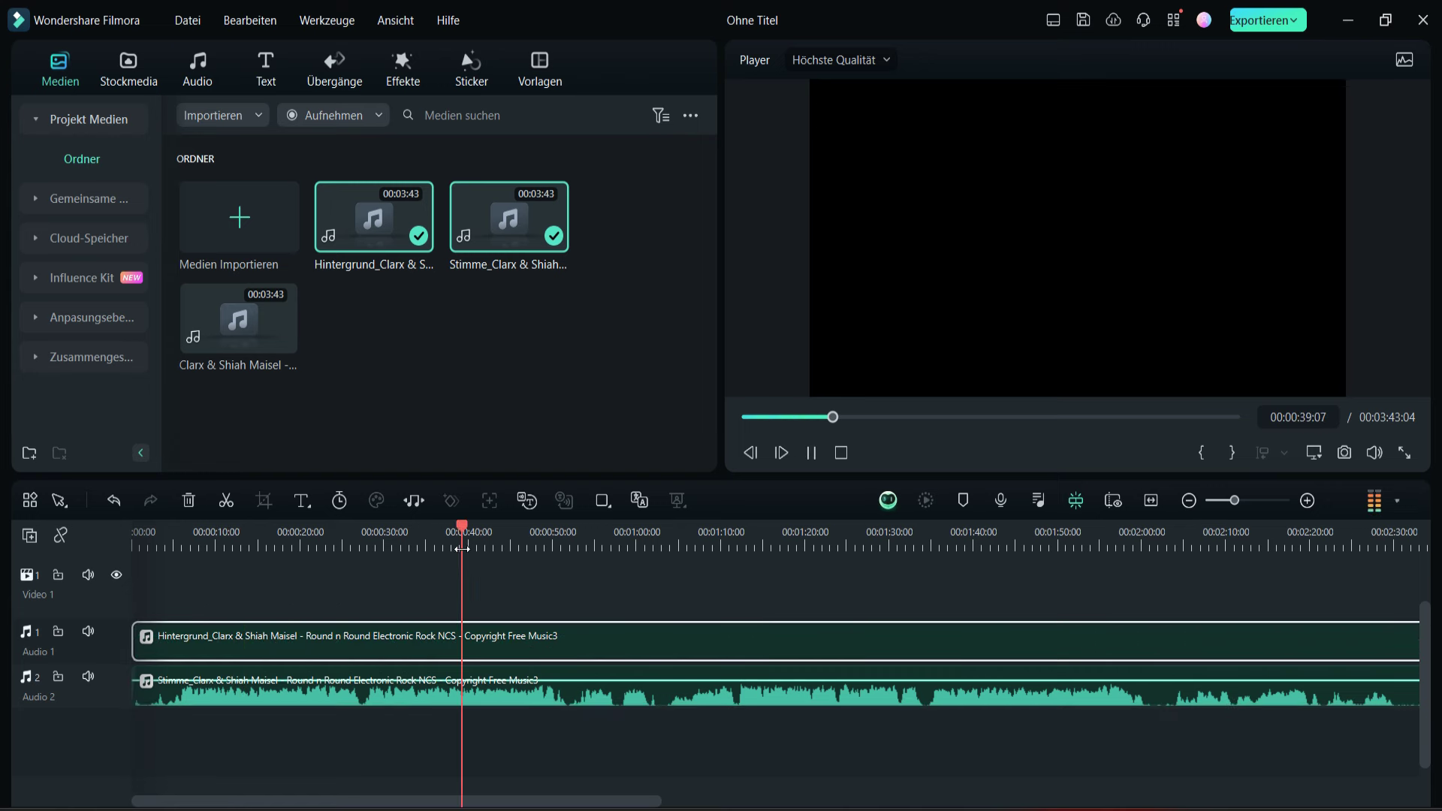
pyautogui.click(811, 452)
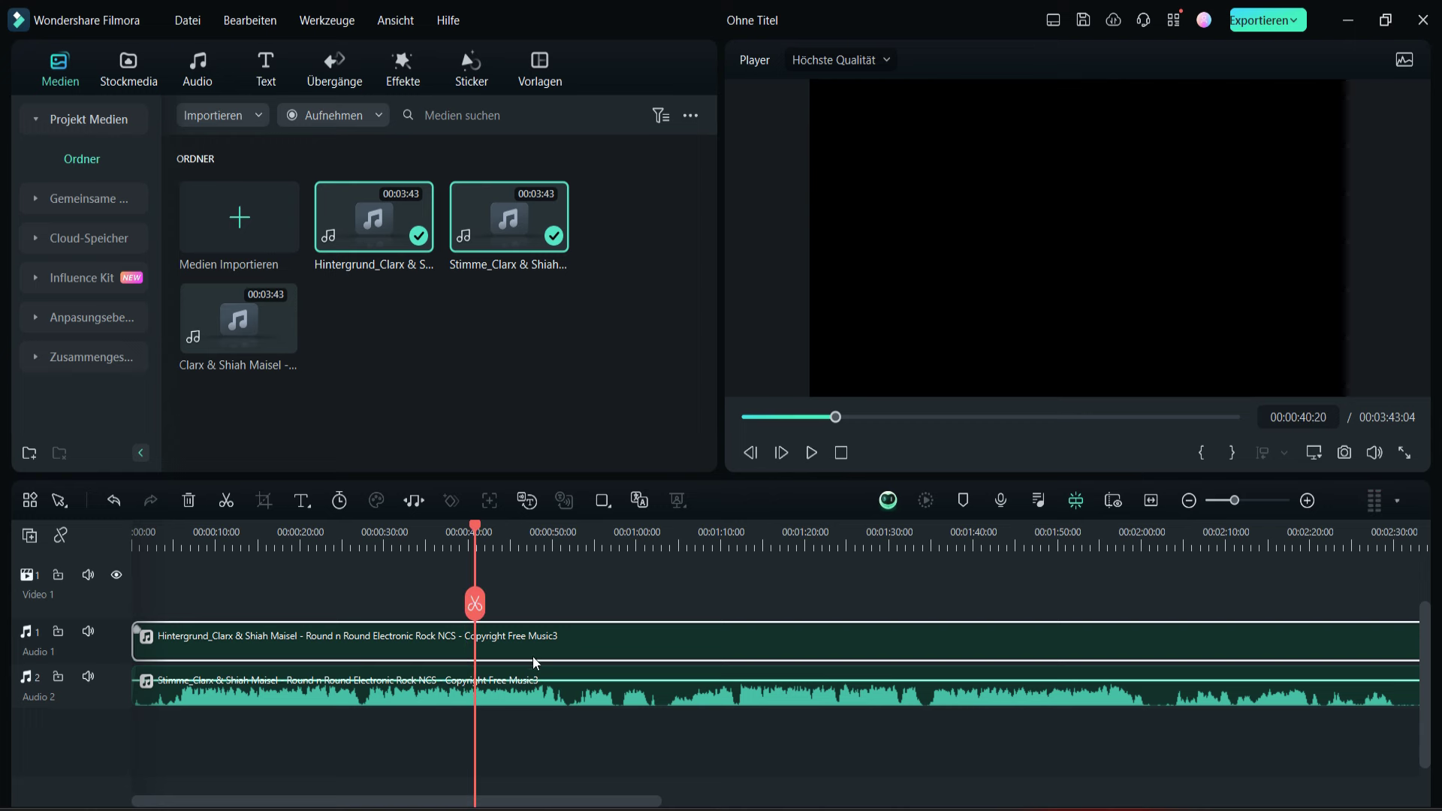
# - Restore the background clip's volume, silence the vocals clip, and play the instrumental from two points in the song
pyautogui.moveTo(531, 656); pyautogui.dragTo(515, 717)
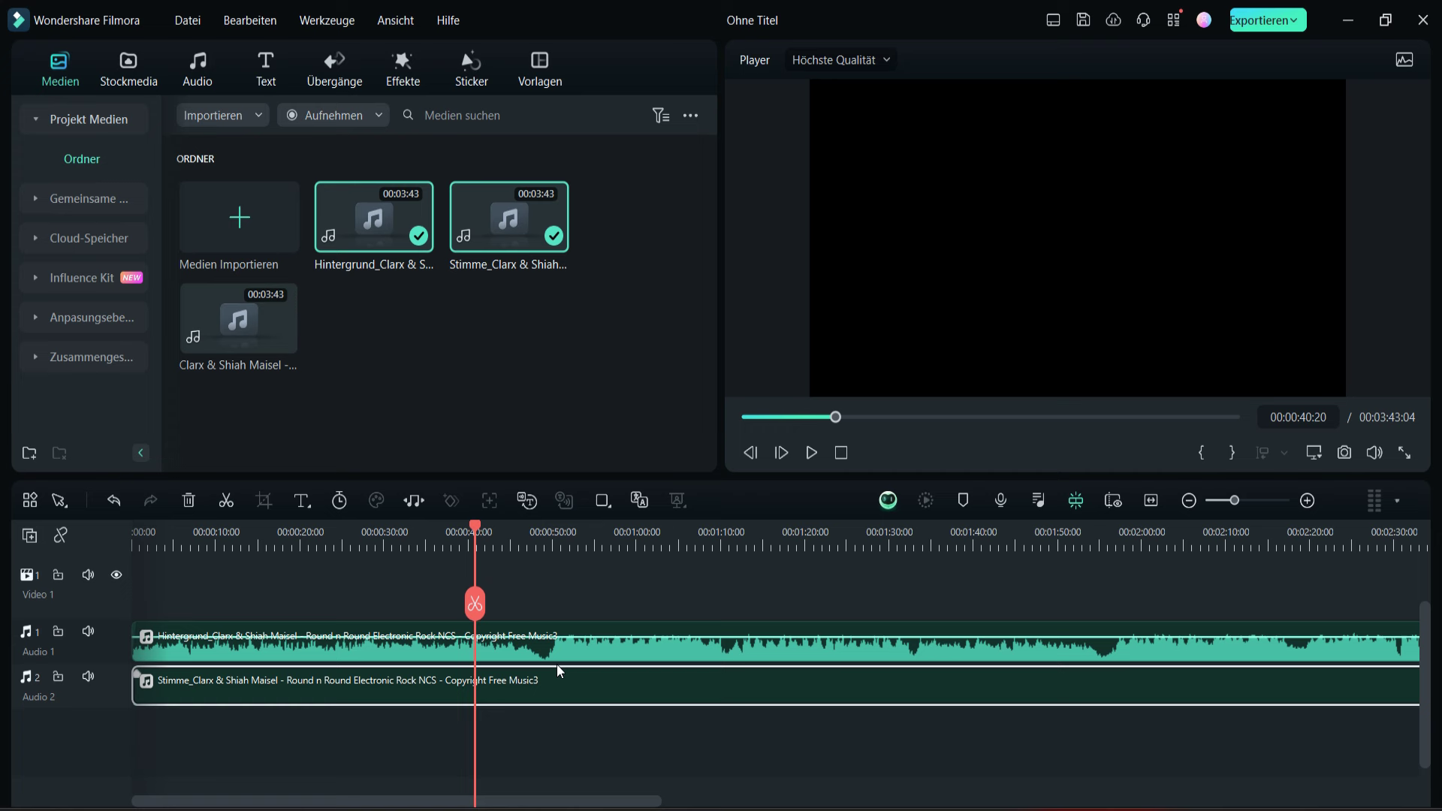
pyautogui.click(422, 548)
pyautogui.click(811, 453)
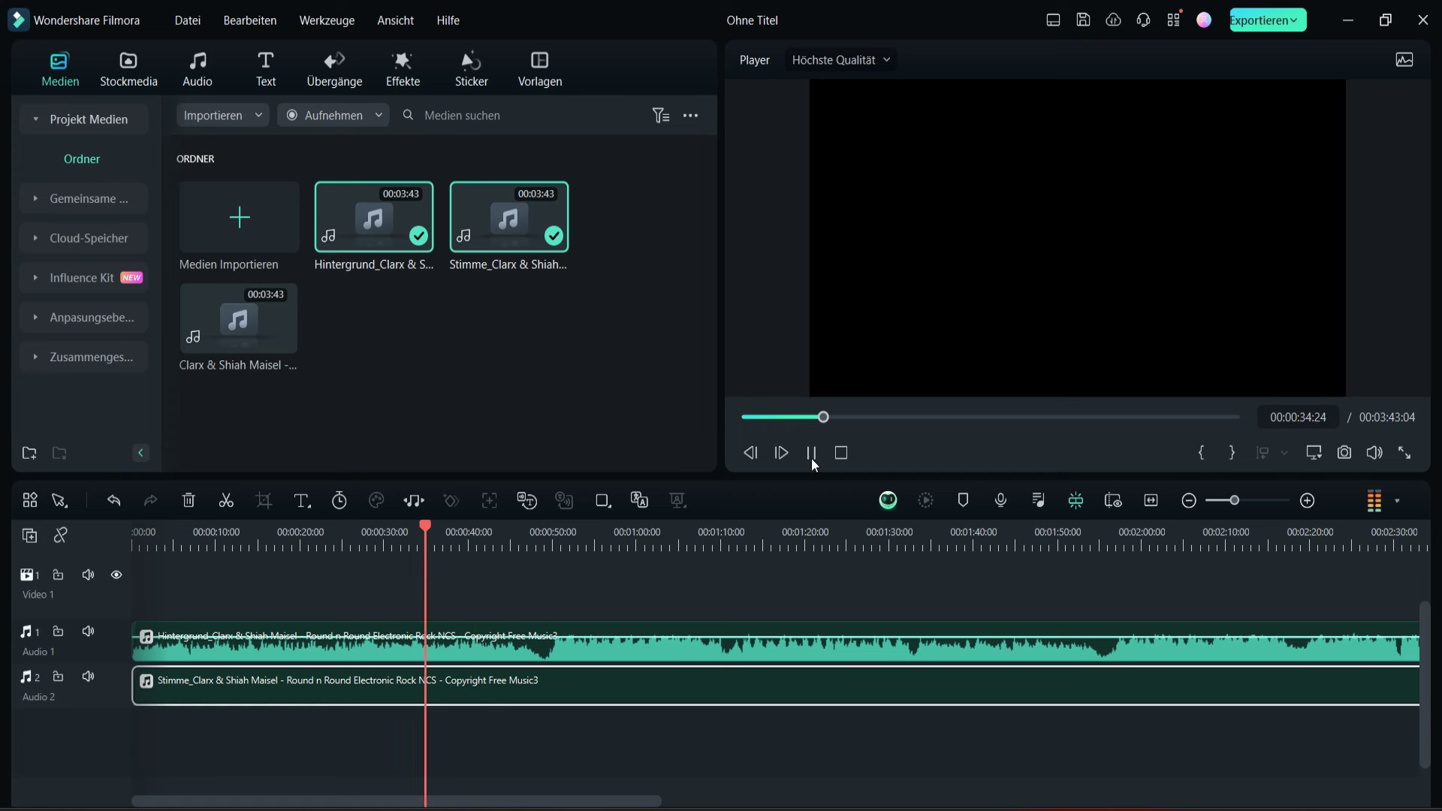
pyautogui.click(599, 543)
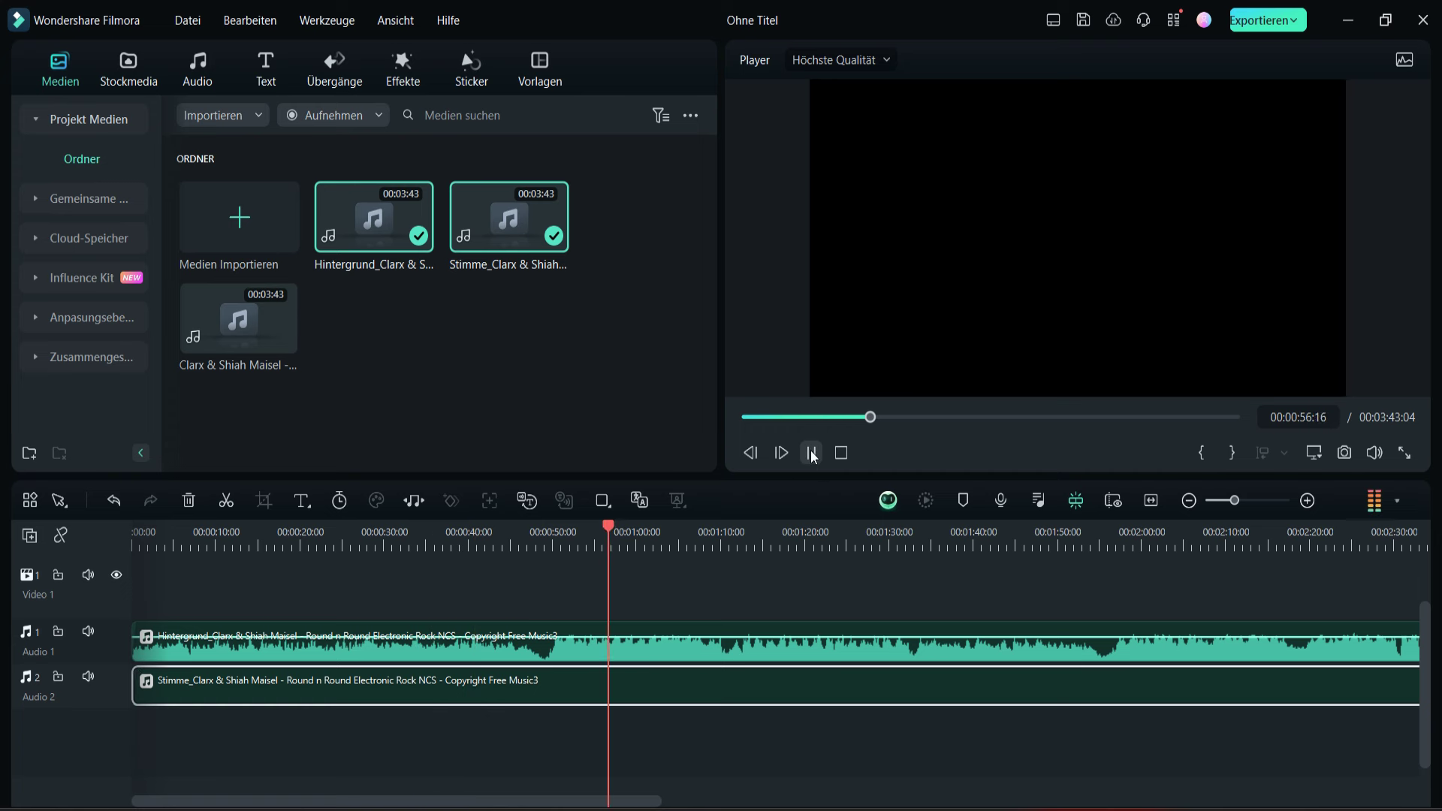